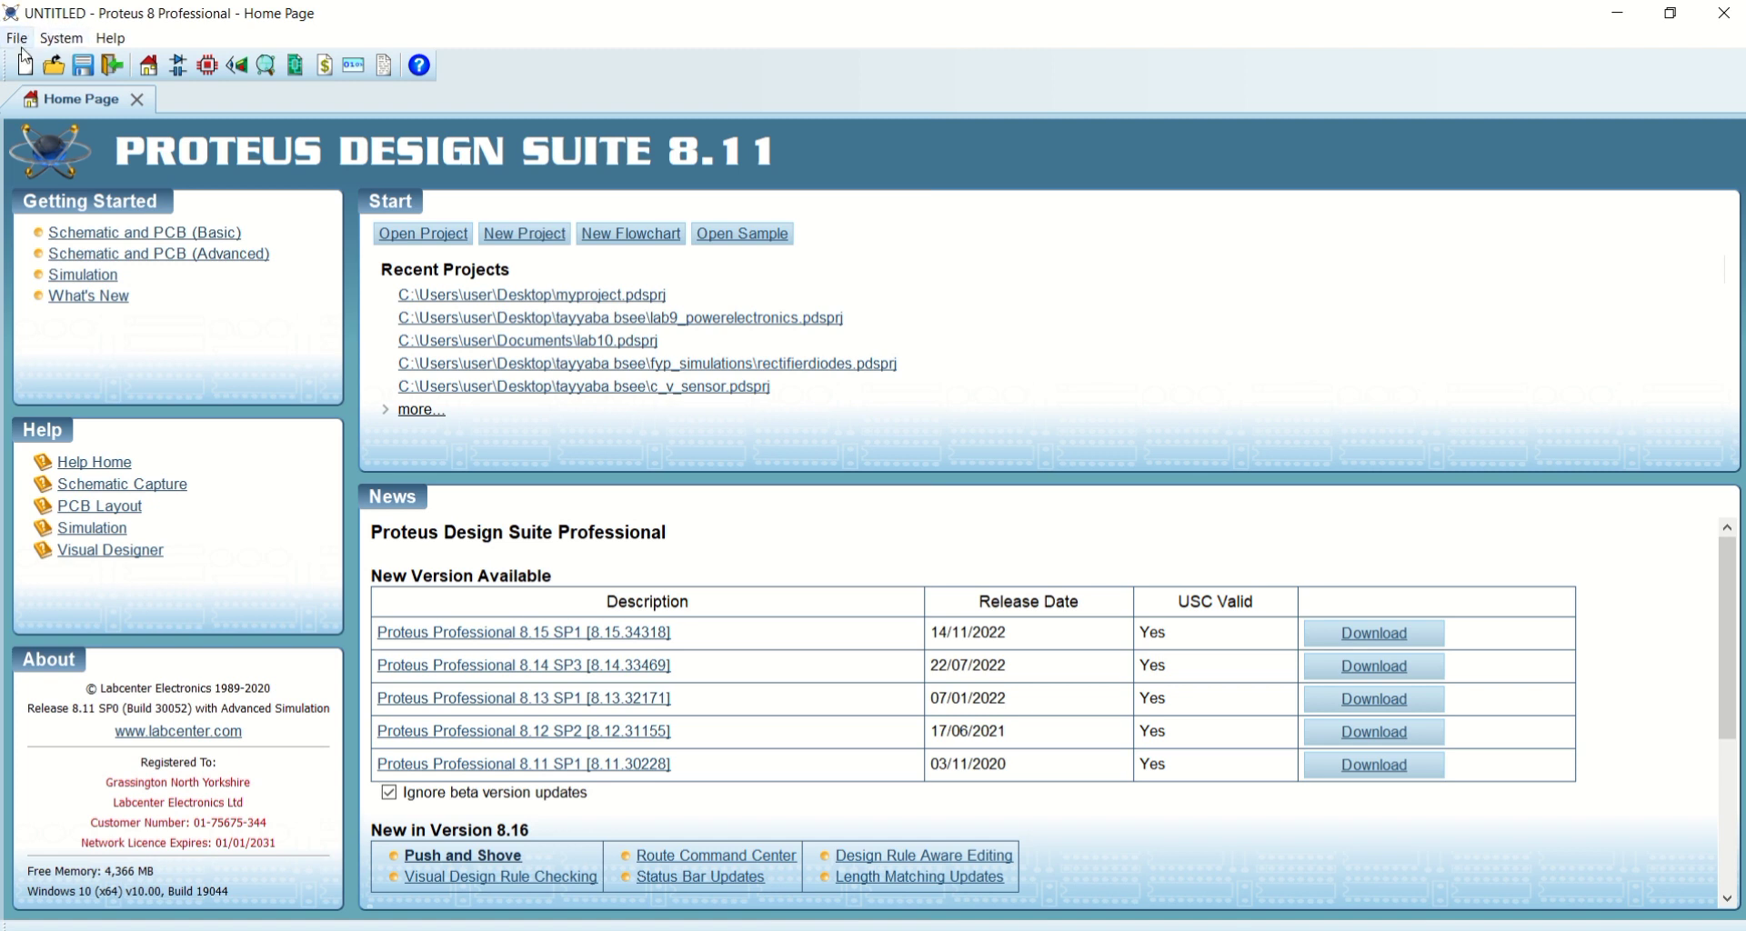
Start a new project and name it ledon_off.pdsprj
{"action": "left_click", "coordinate": [17, 39]}
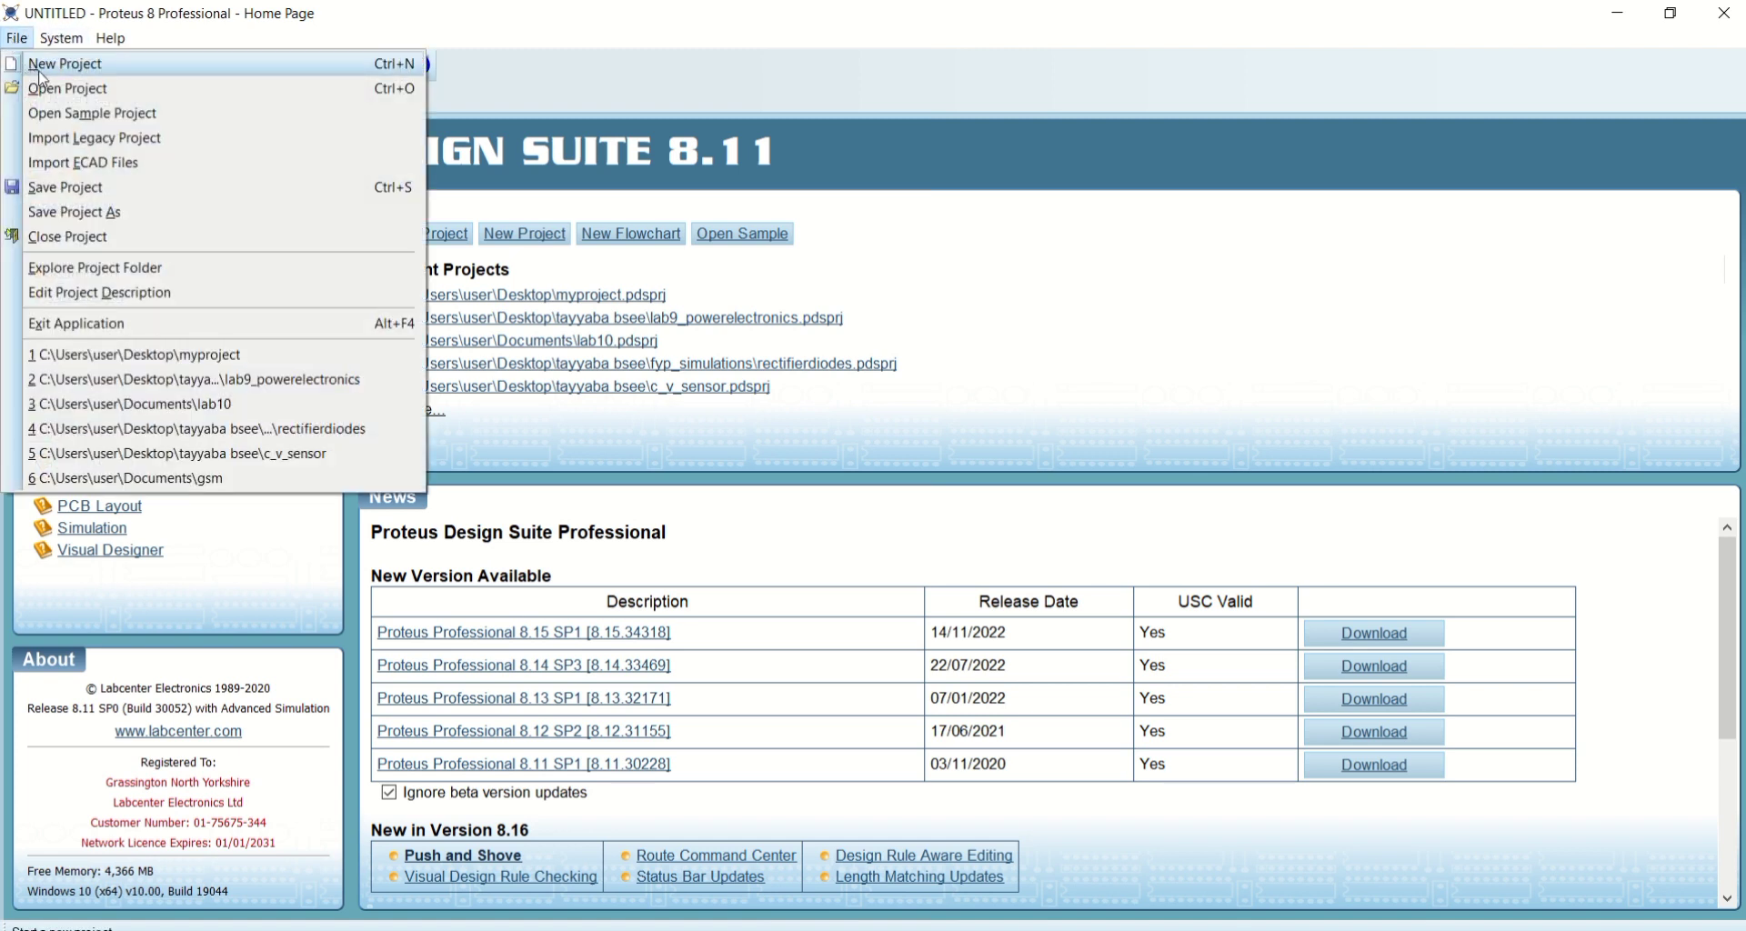
{"action": "left_click", "coordinate": [40, 65]}
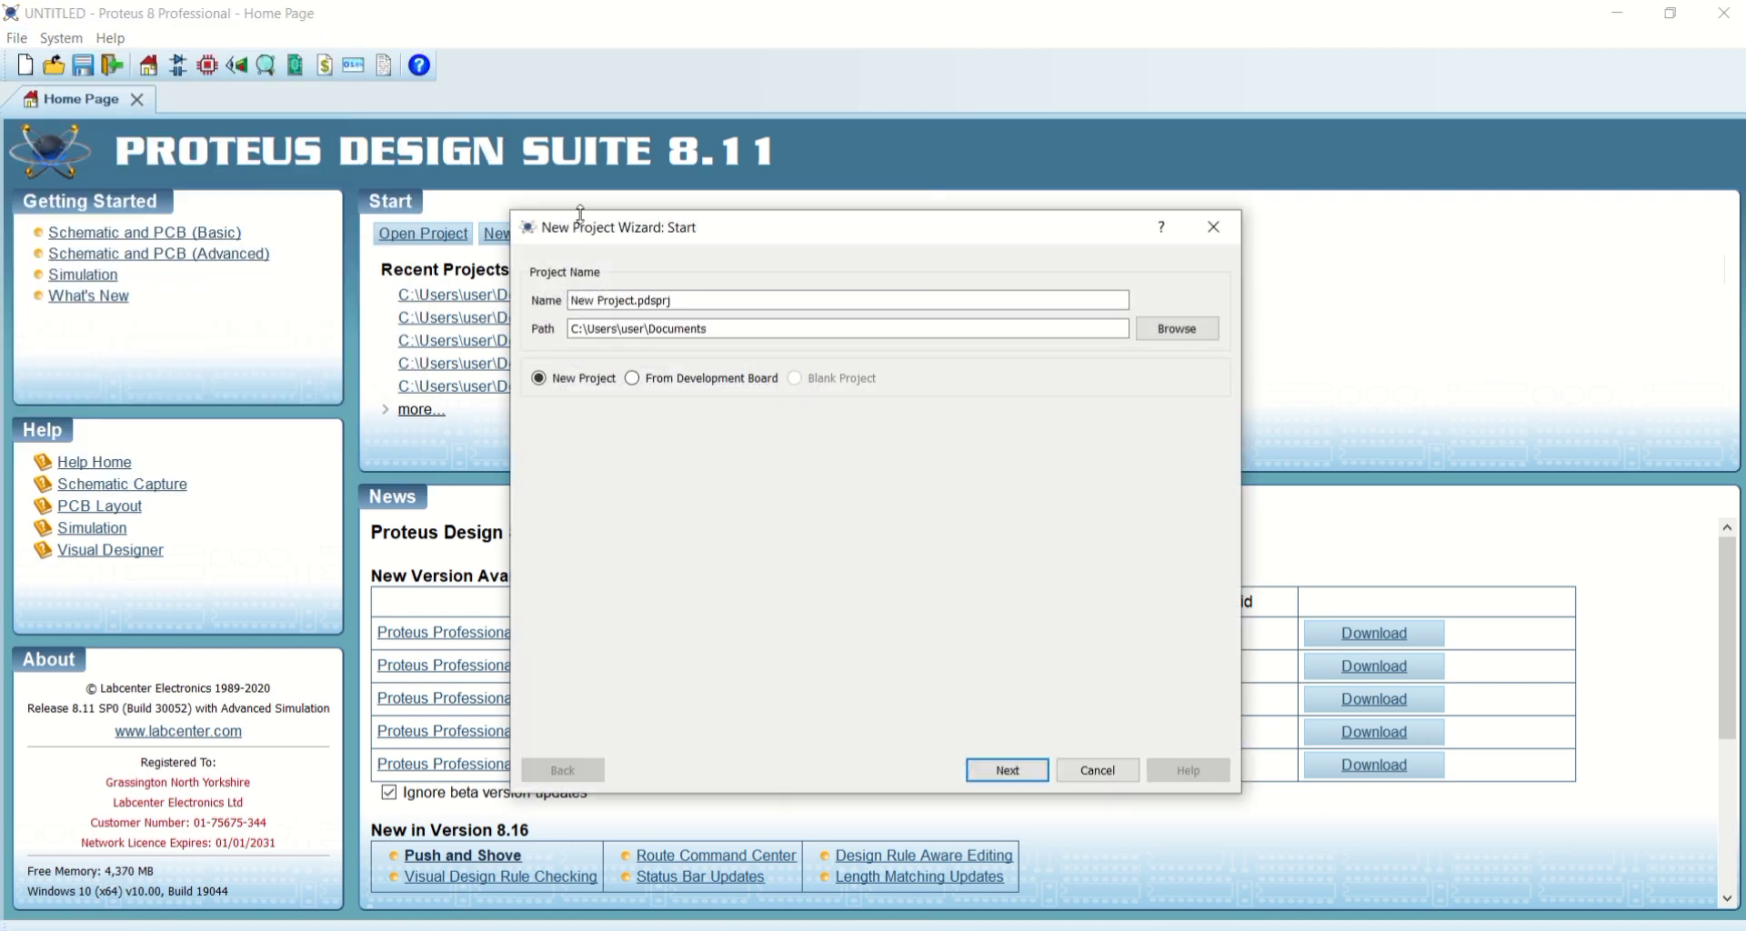
{"action": "left_click", "coordinate": [637, 300]}
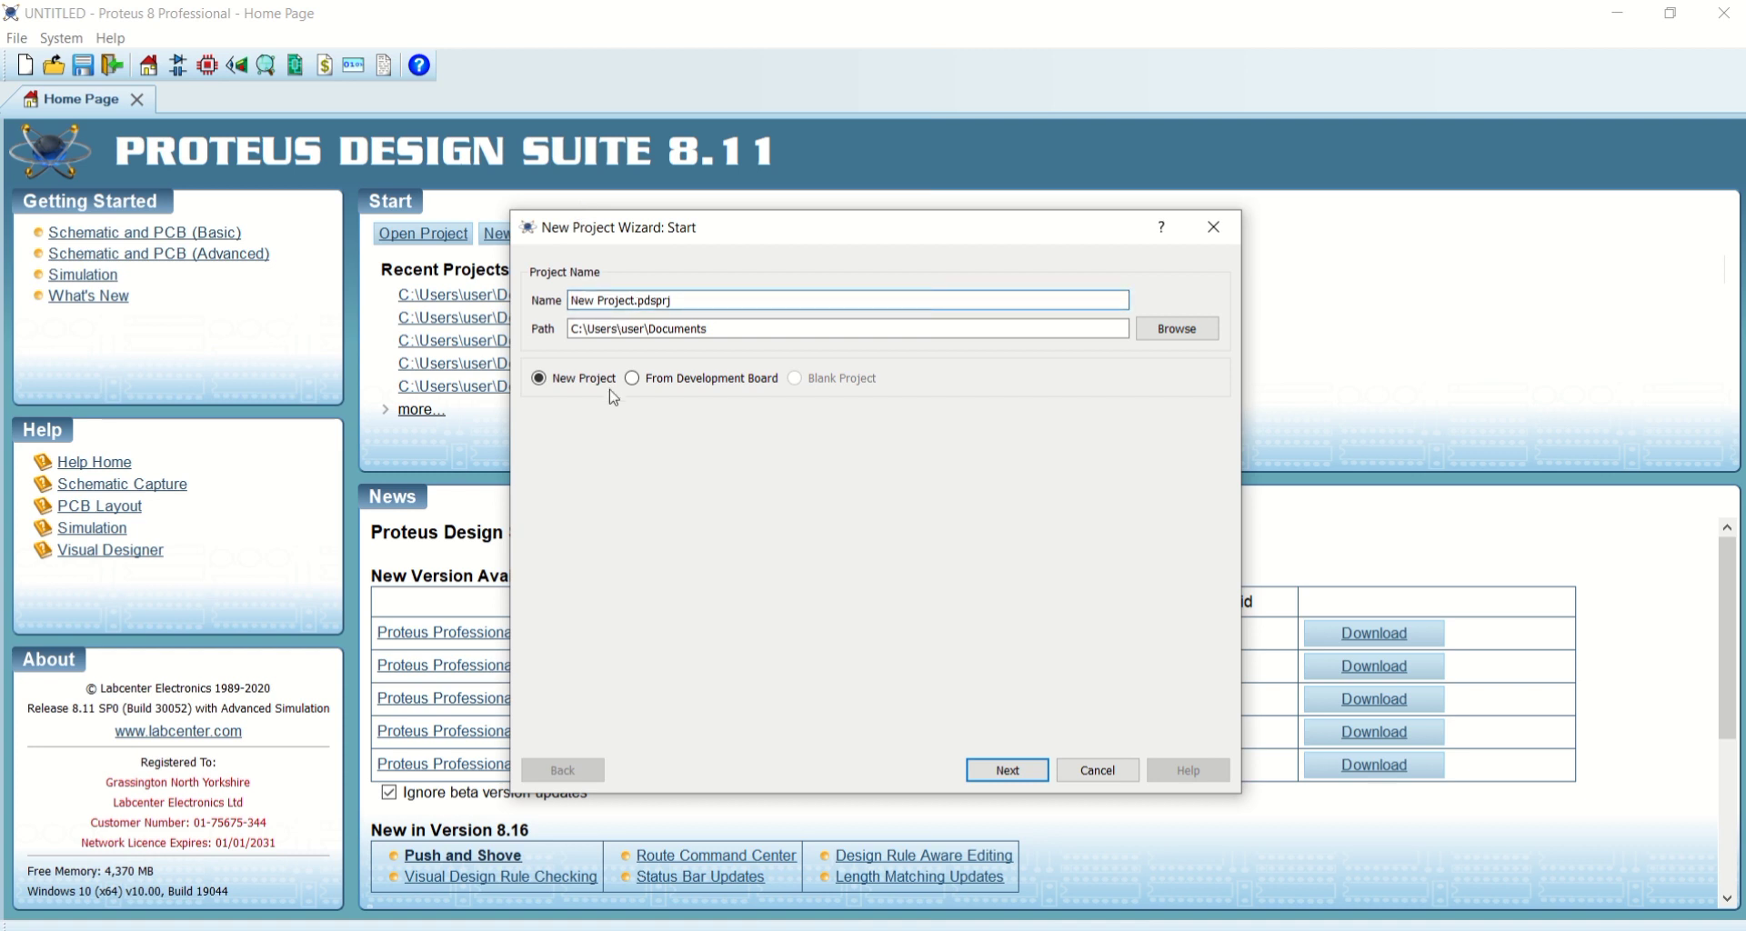
{"action": "key", "text": "BackSpace"}
{"action": "key", "text": "BackSpace"}
{"action": "key", "text": "BackSpace"}
{"action": "key", "text": "BackSpace"}
{"action": "key", "text": "BackSpace"}
{"action": "key", "text": "BackSpace"}
{"action": "key", "text": "BackSpace"}
{"action": "key", "text": "BackSpace"}
{"action": "key", "text": "BackSpace"}
{"action": "key", "text": "BackSpace"}
{"action": "key", "text": "BackSpace"}
{"action": "type", "text": "ledon_off"}
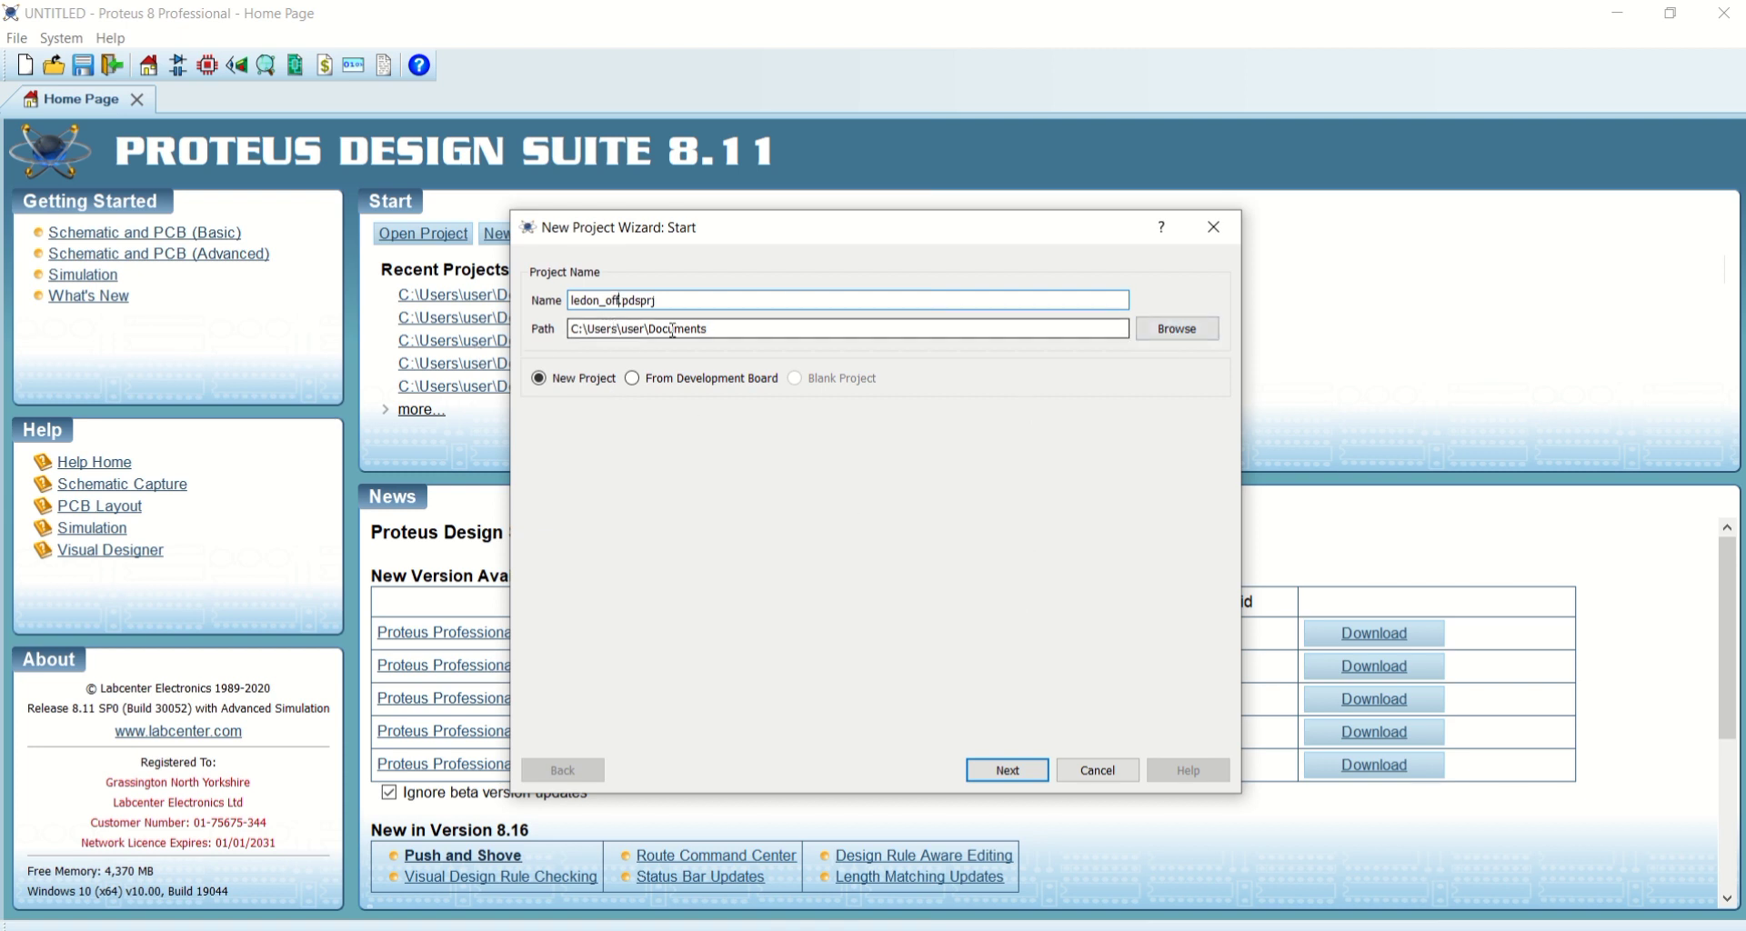
Set the project's save location to the Desktop folder
{"action": "left_click", "coordinate": [1192, 329]}
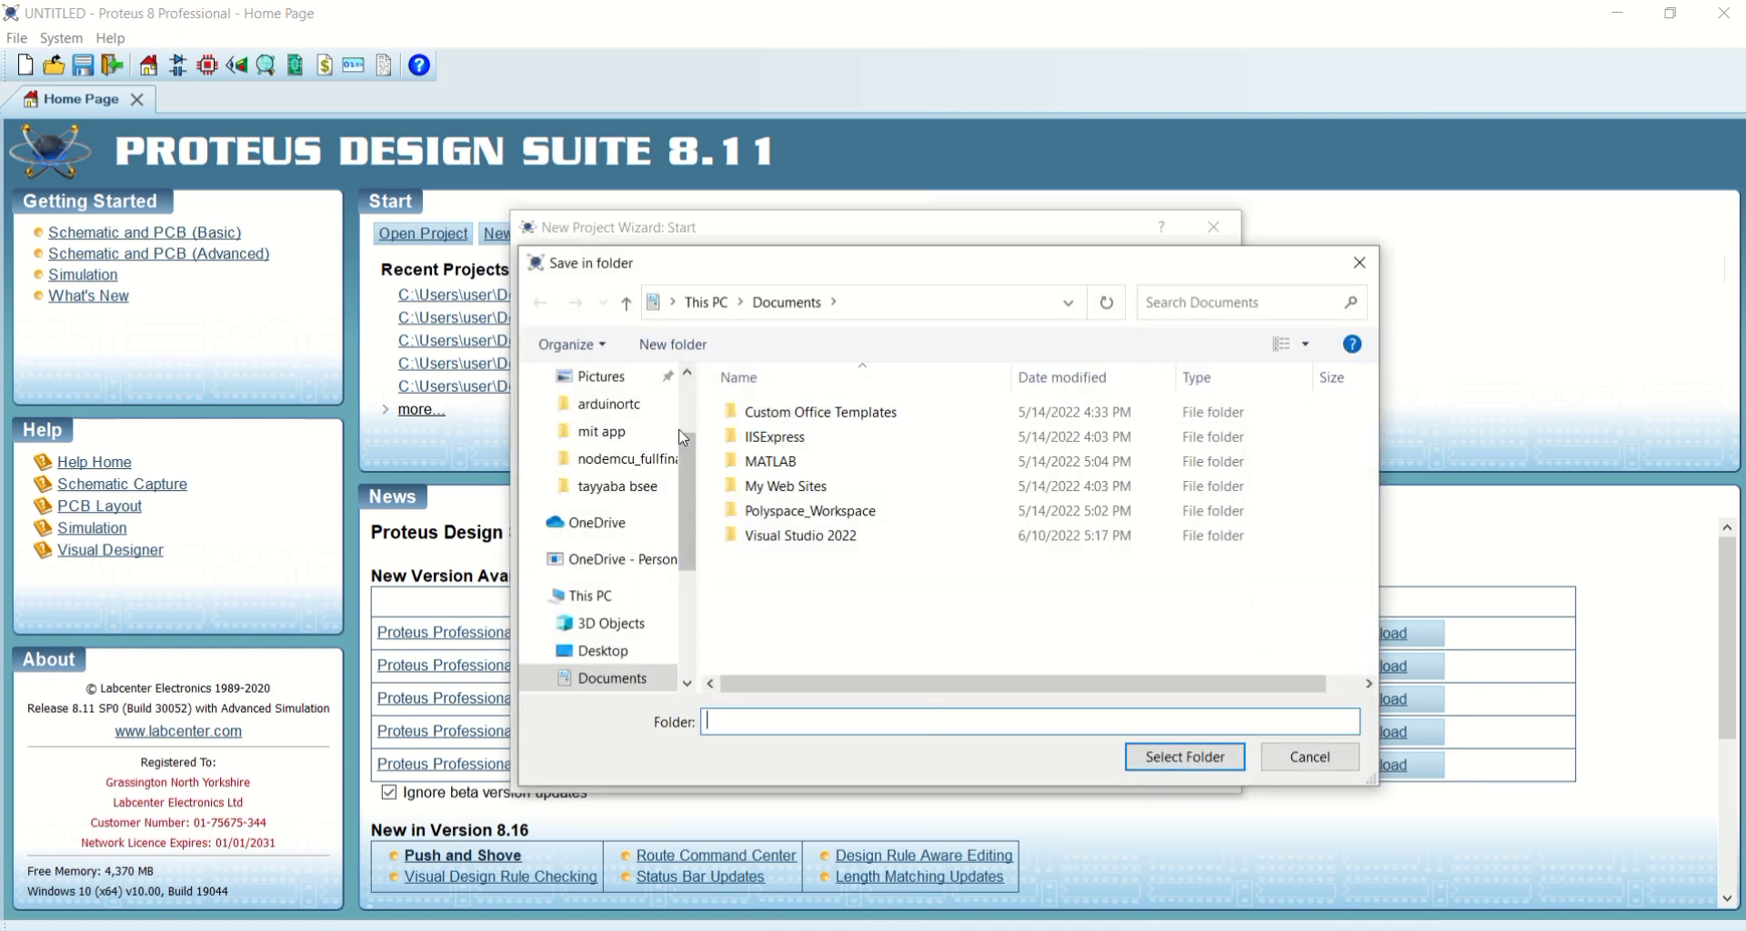
{"action": "scroll", "coordinate": [680, 468], "scroll_direction": "up", "scroll_amount": 2}
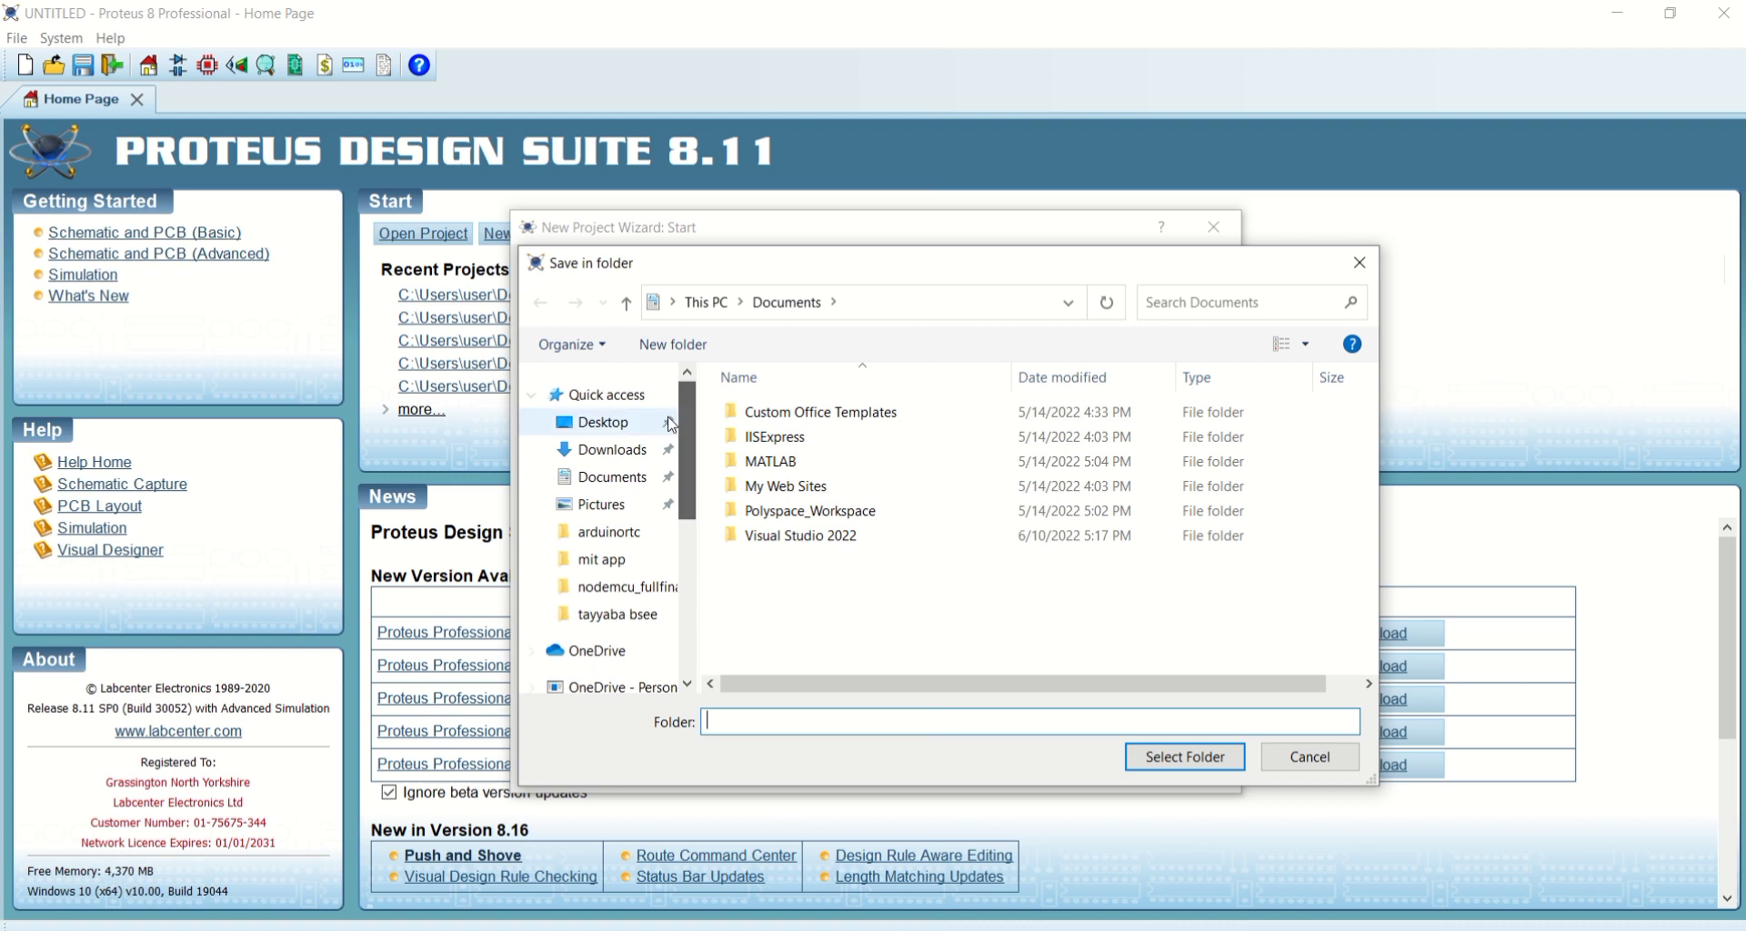
{"action": "left_click", "coordinate": [618, 424]}
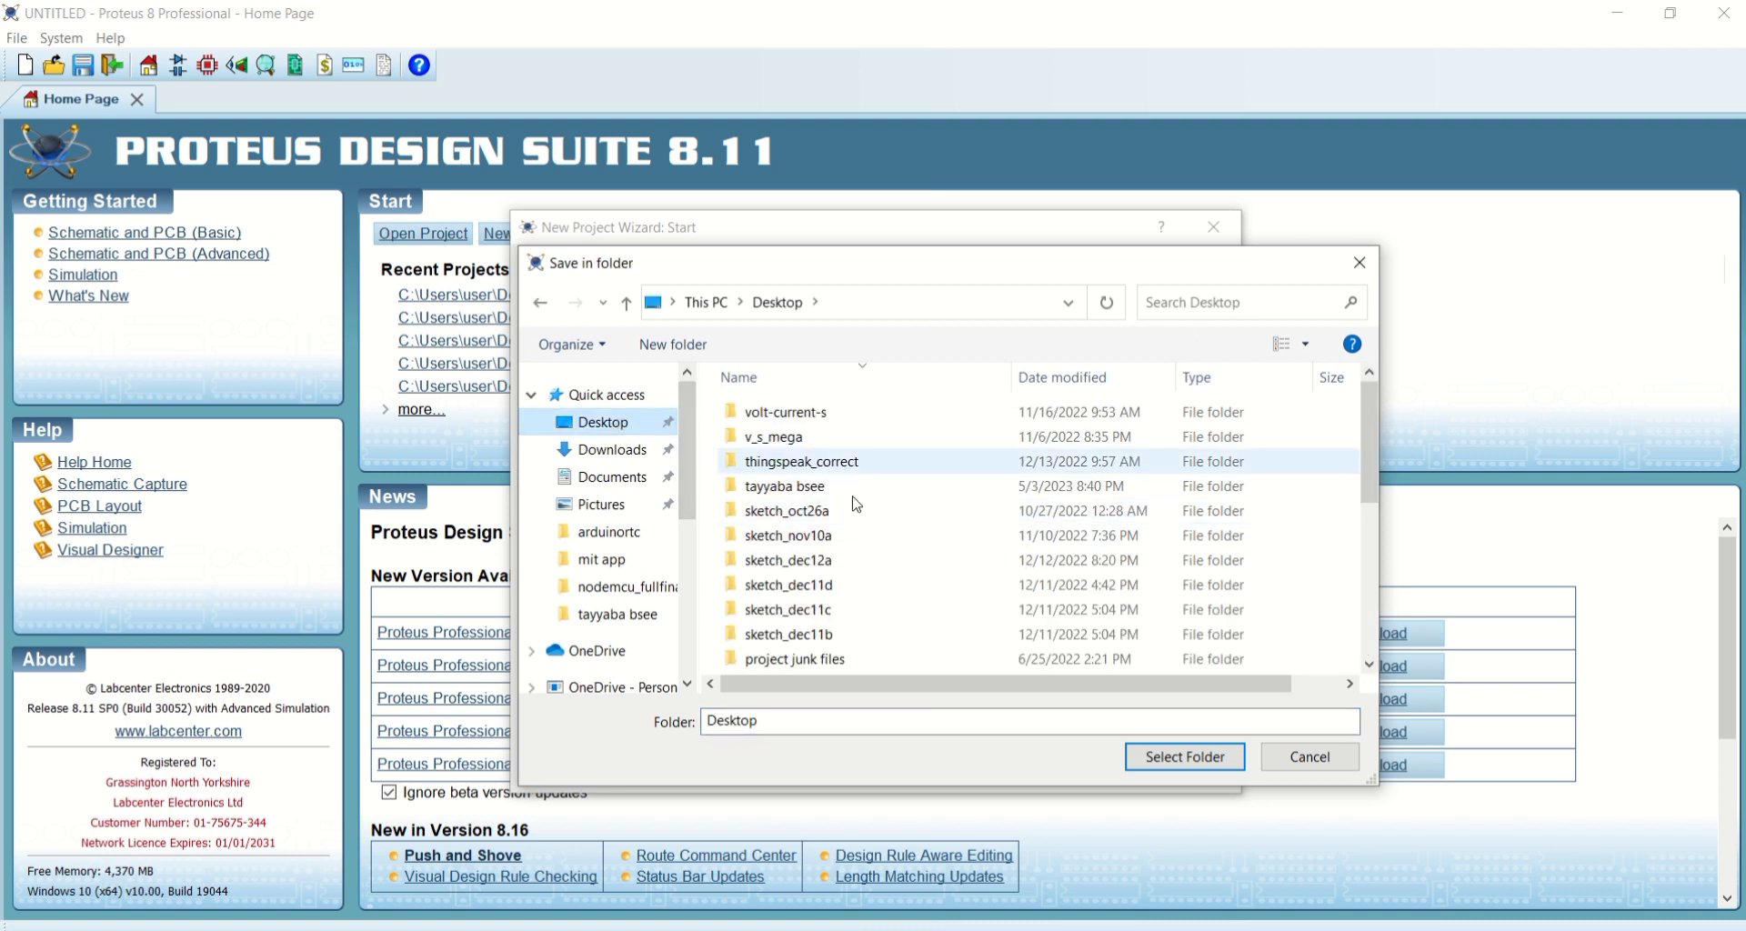
{"action": "left_click", "coordinate": [1185, 757]}
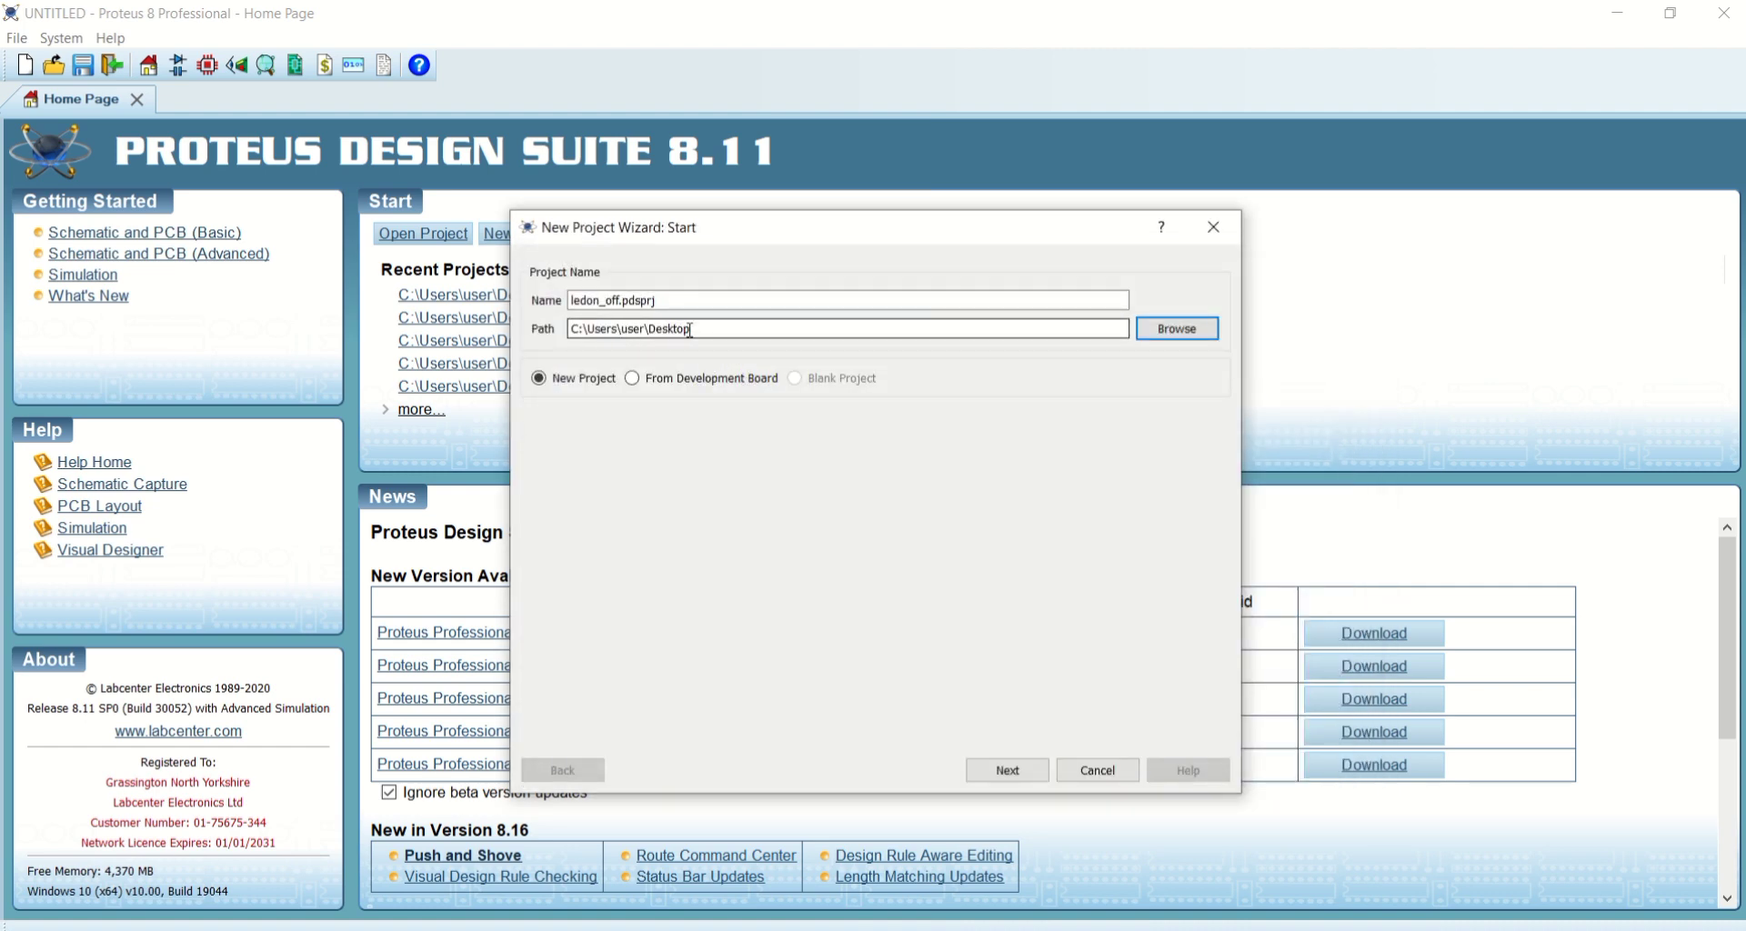
Create the project with the DEFAULT schematic template, no PCB layout and no firmware project
{"action": "left_click", "coordinate": [1007, 771]}
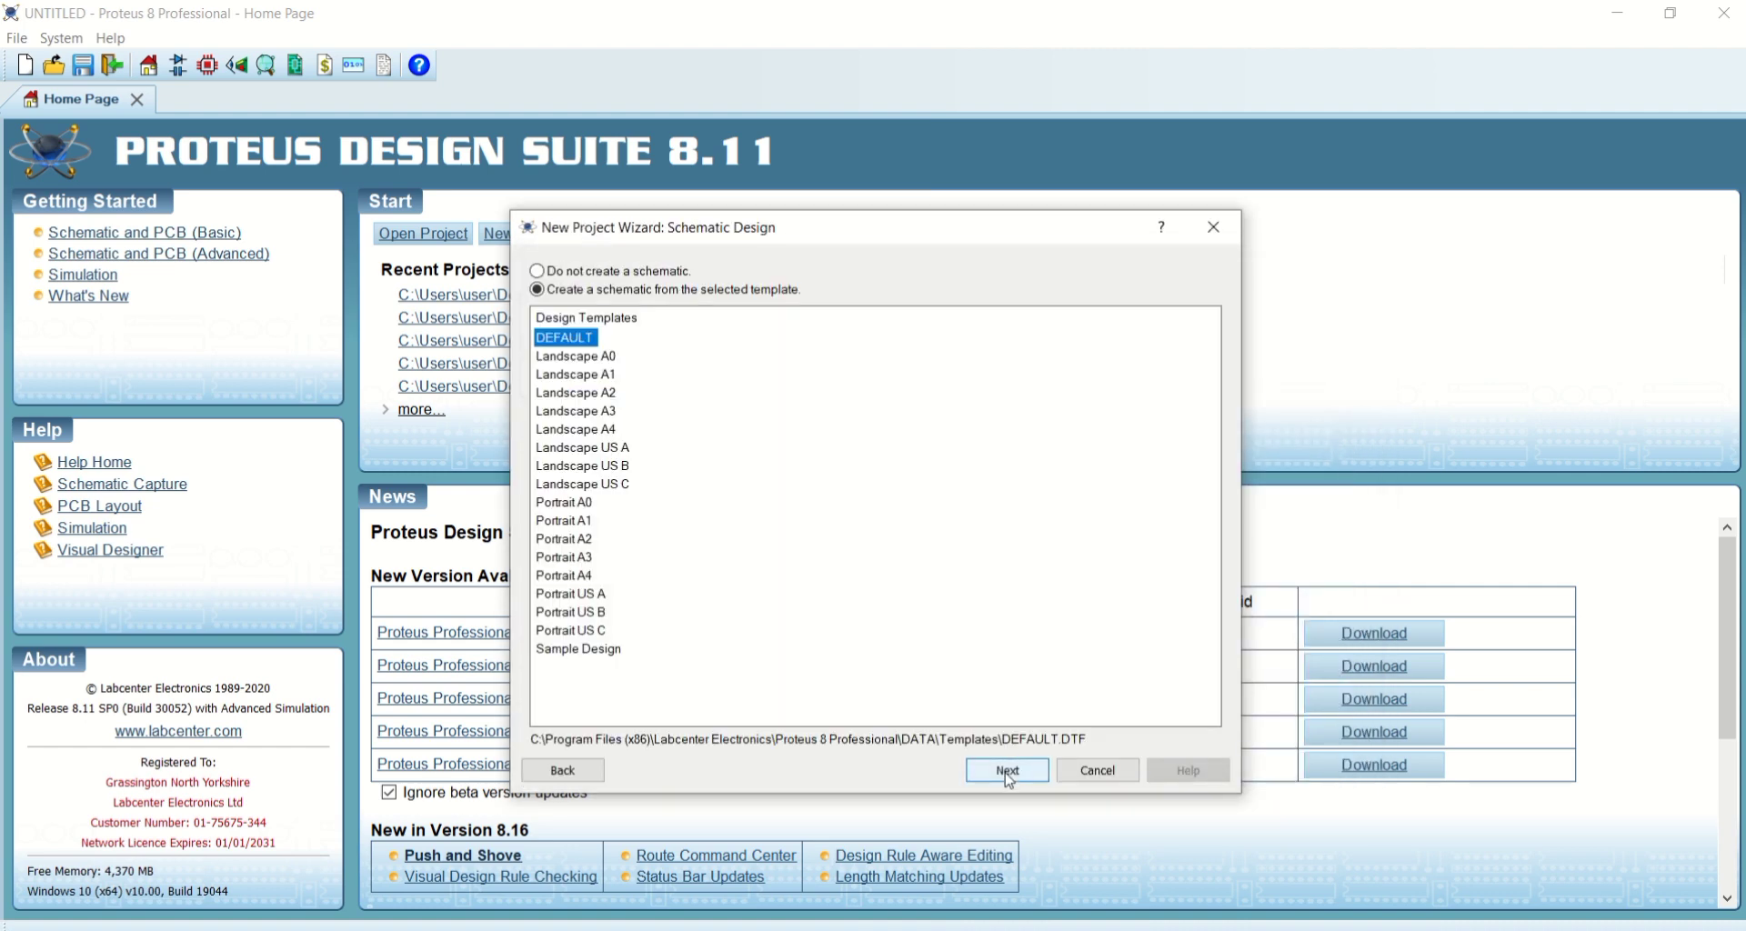
{"action": "left_click", "coordinate": [1007, 773]}
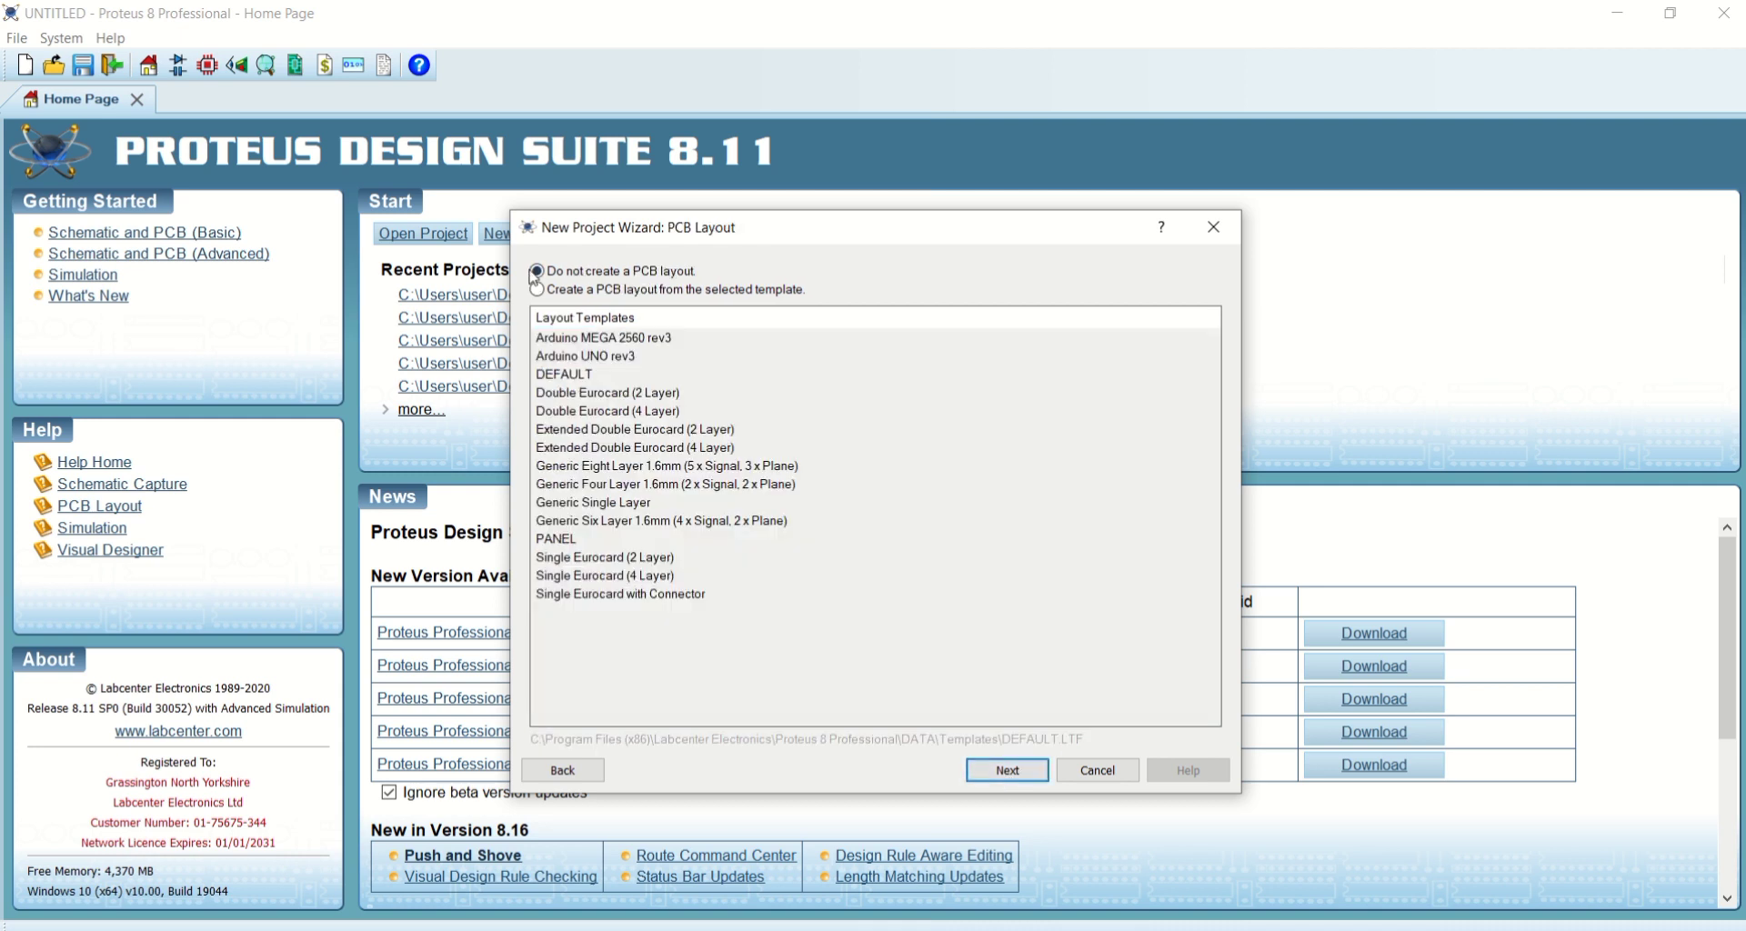
{"action": "left_click", "coordinate": [1010, 774]}
{"action": "left_click", "coordinate": [1009, 773]}
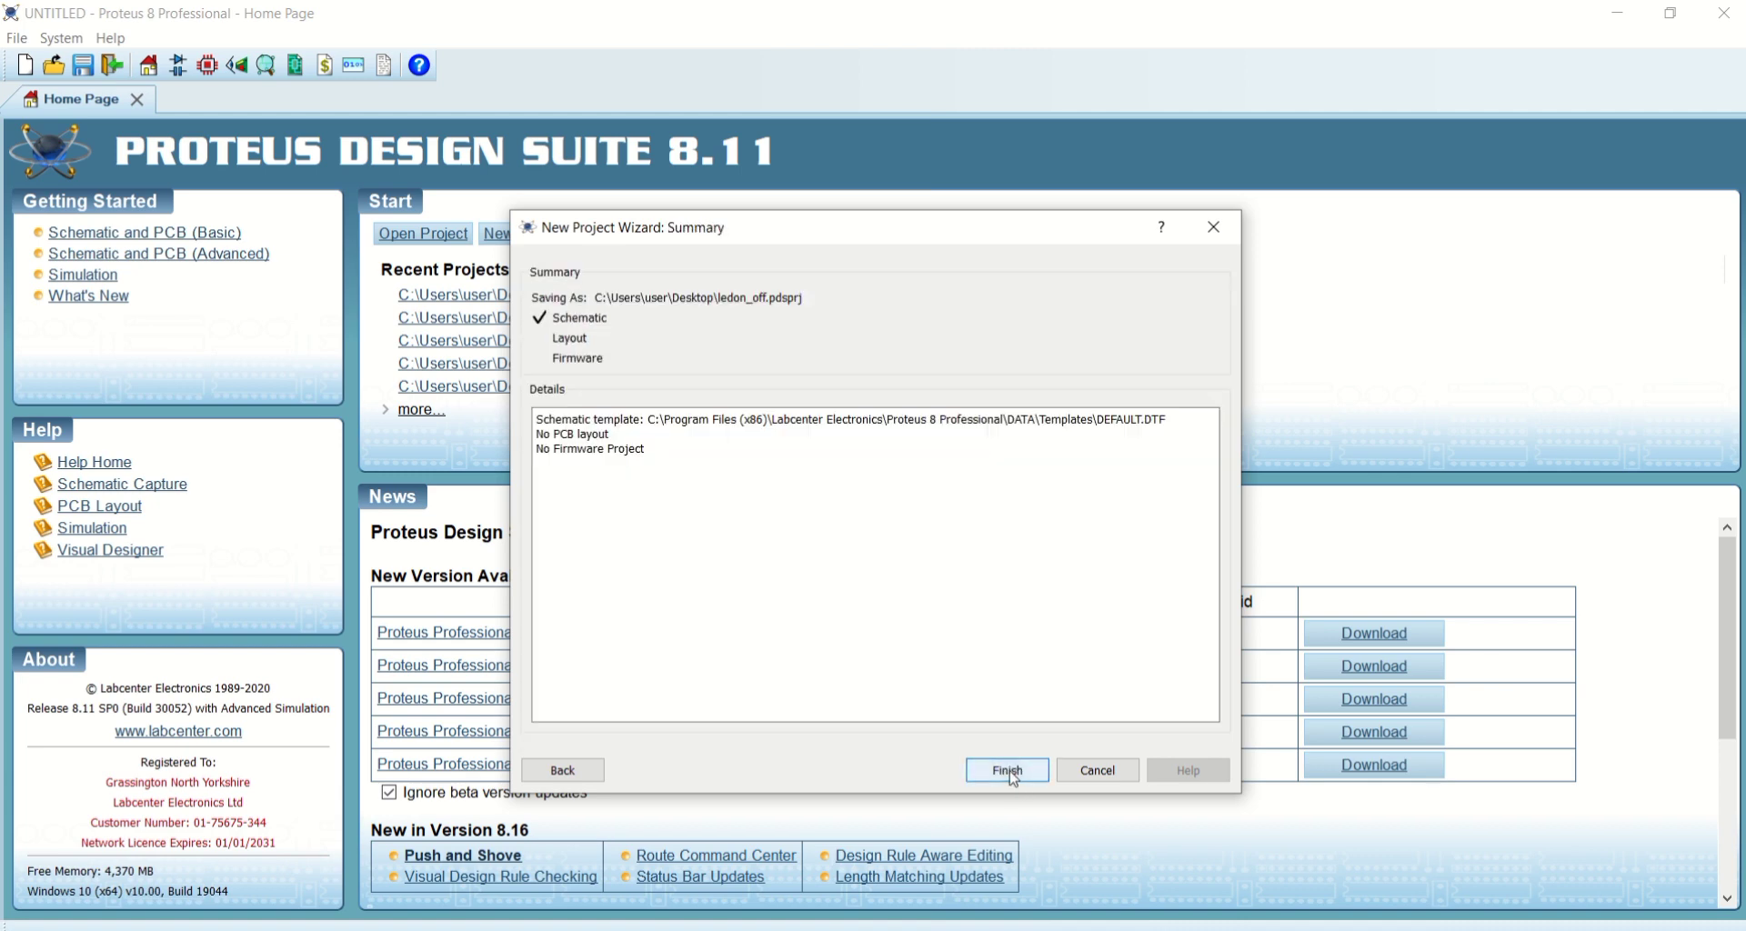
{"action": "left_click", "coordinate": [1010, 773]}
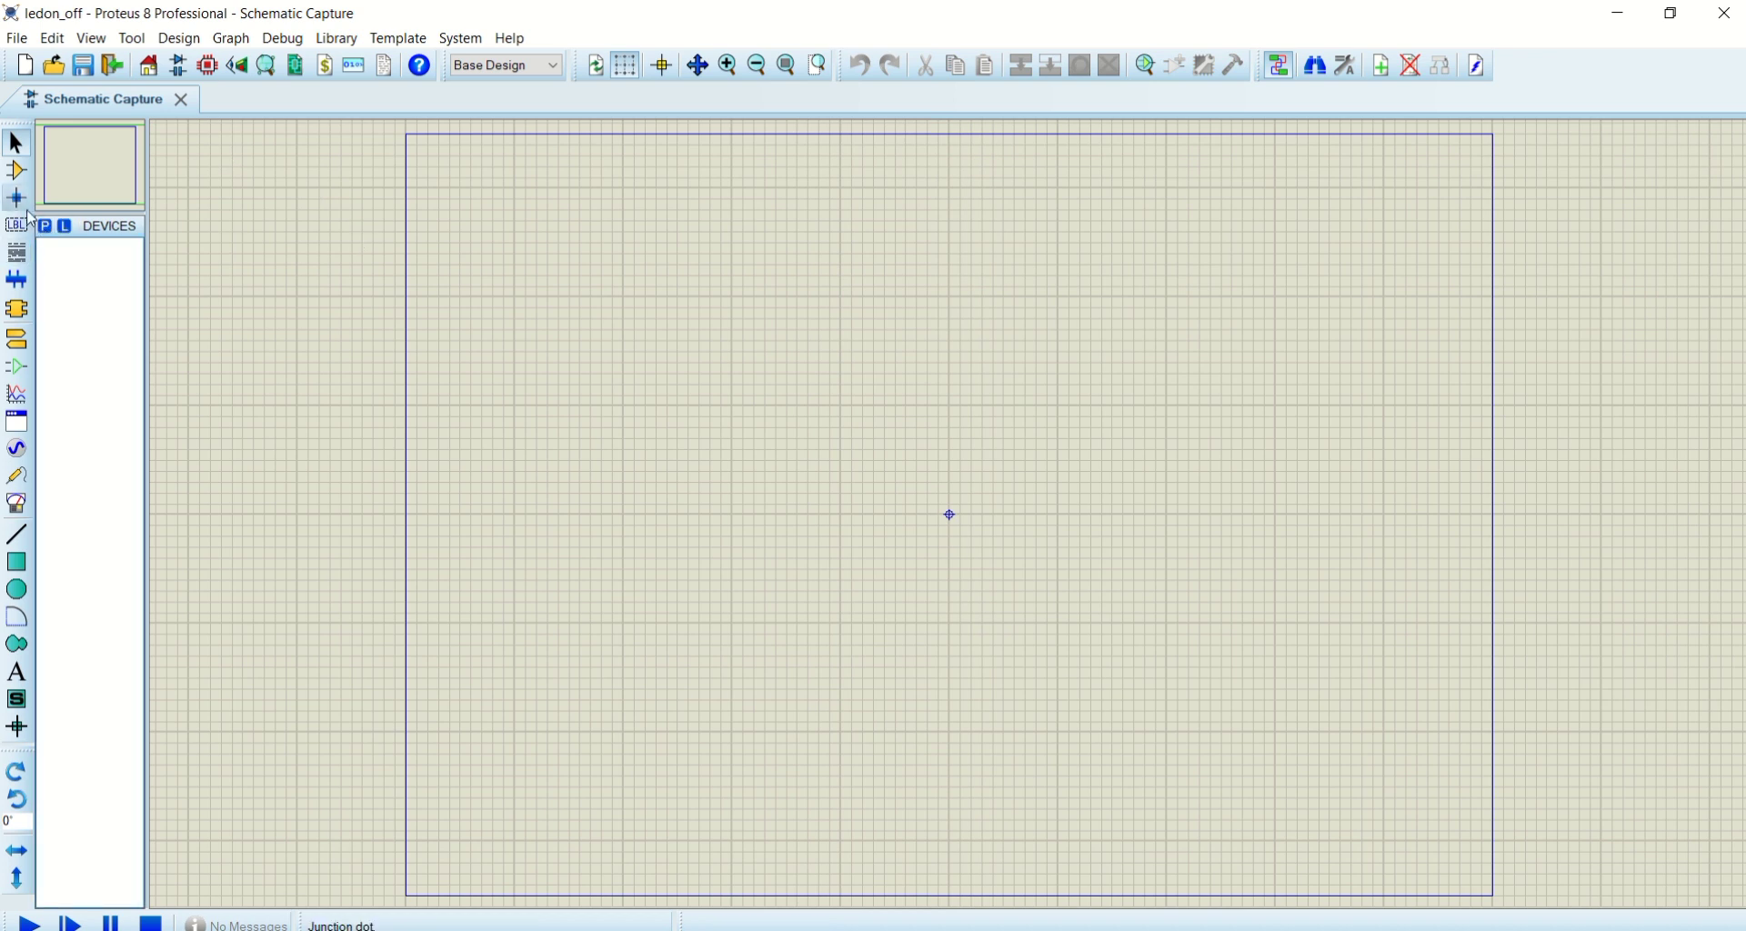
Find the LAMP (Animated Light Bulb) and RESISTOR parts in the library and add both to the device list
{"action": "left_click", "coordinate": [17, 173]}
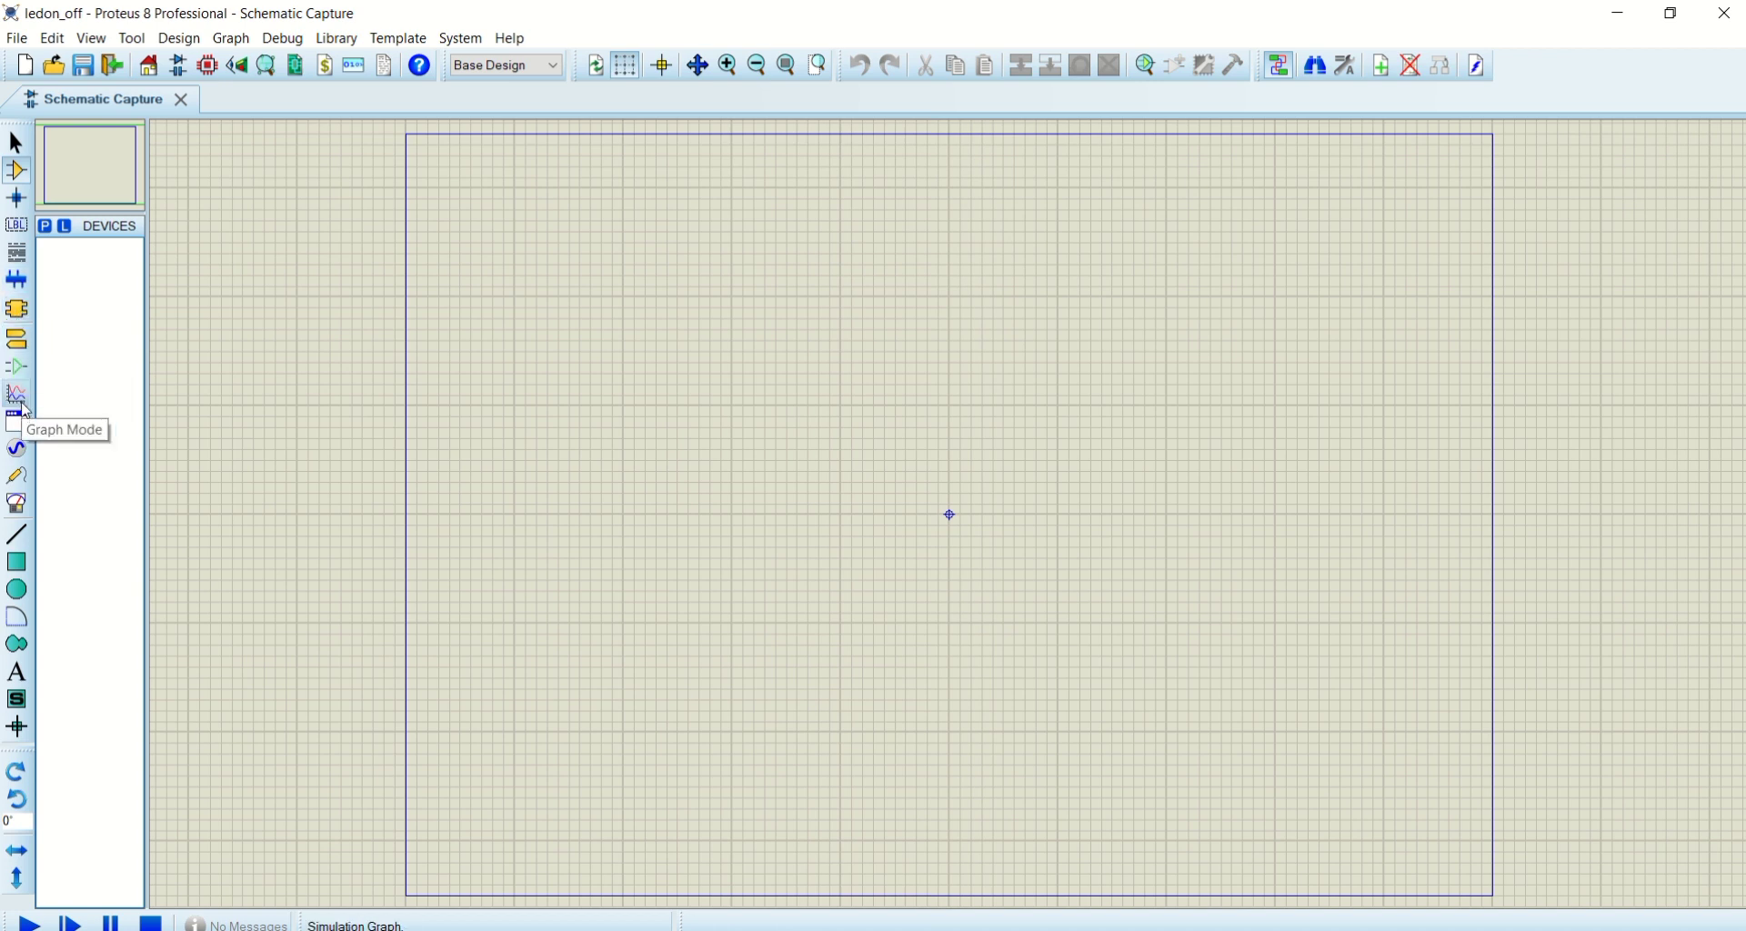
{"action": "left_click", "coordinate": [18, 448]}
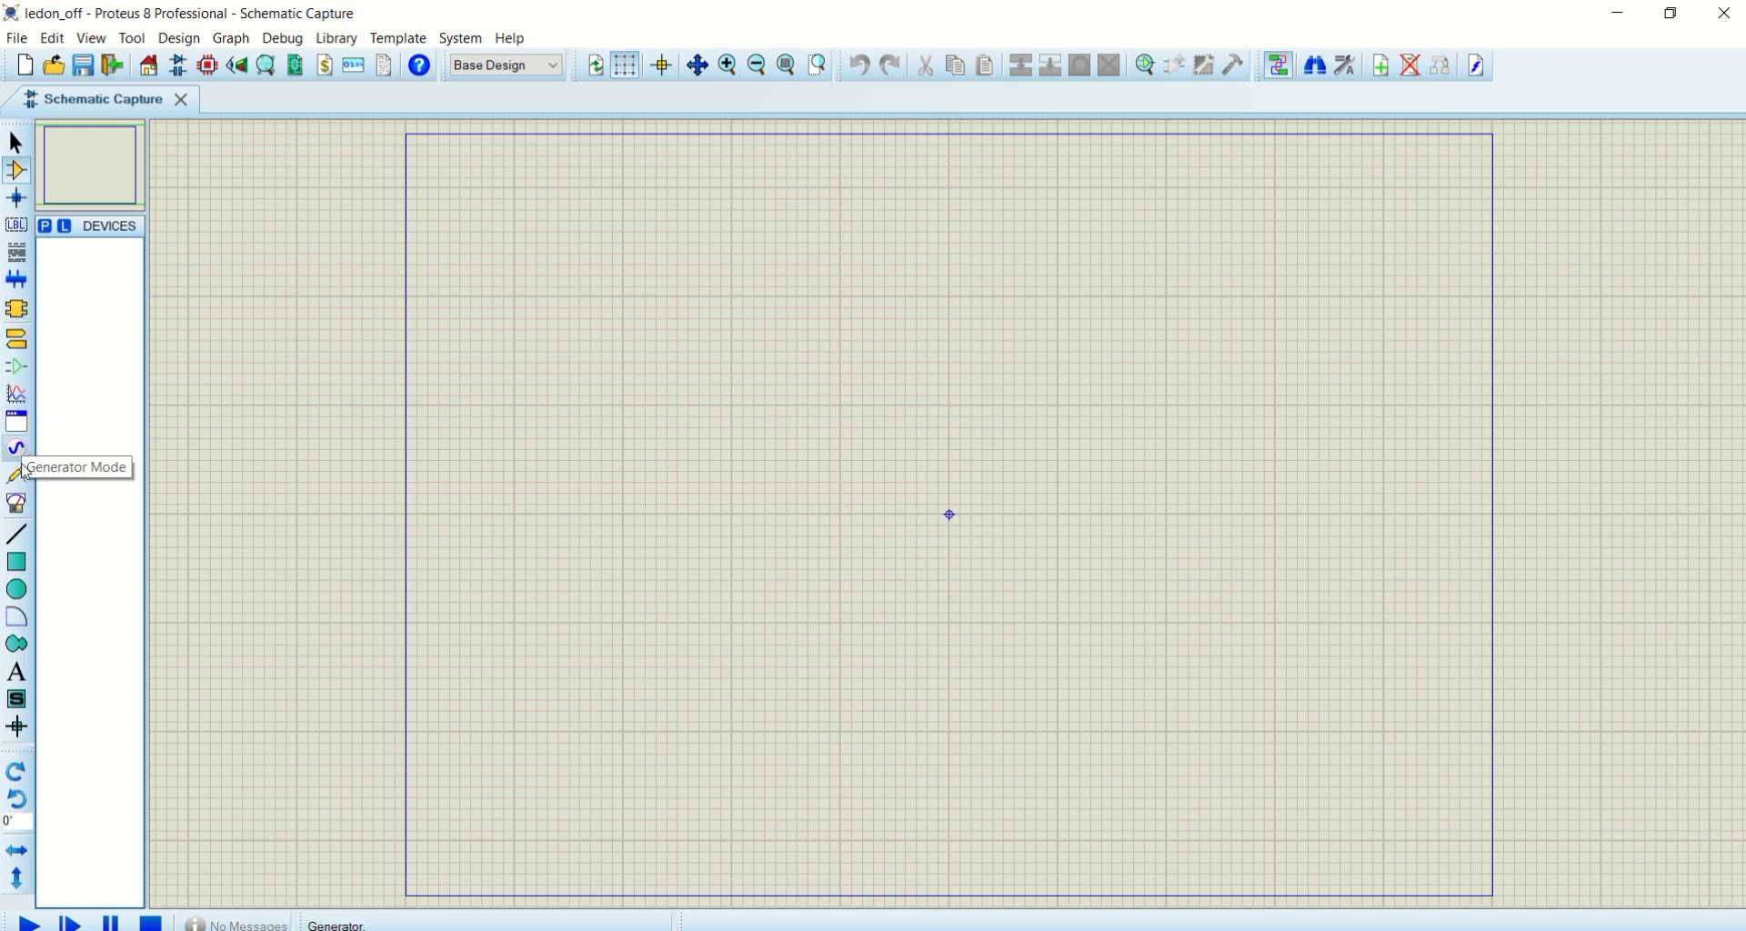
{"action": "left_click", "coordinate": [20, 178]}
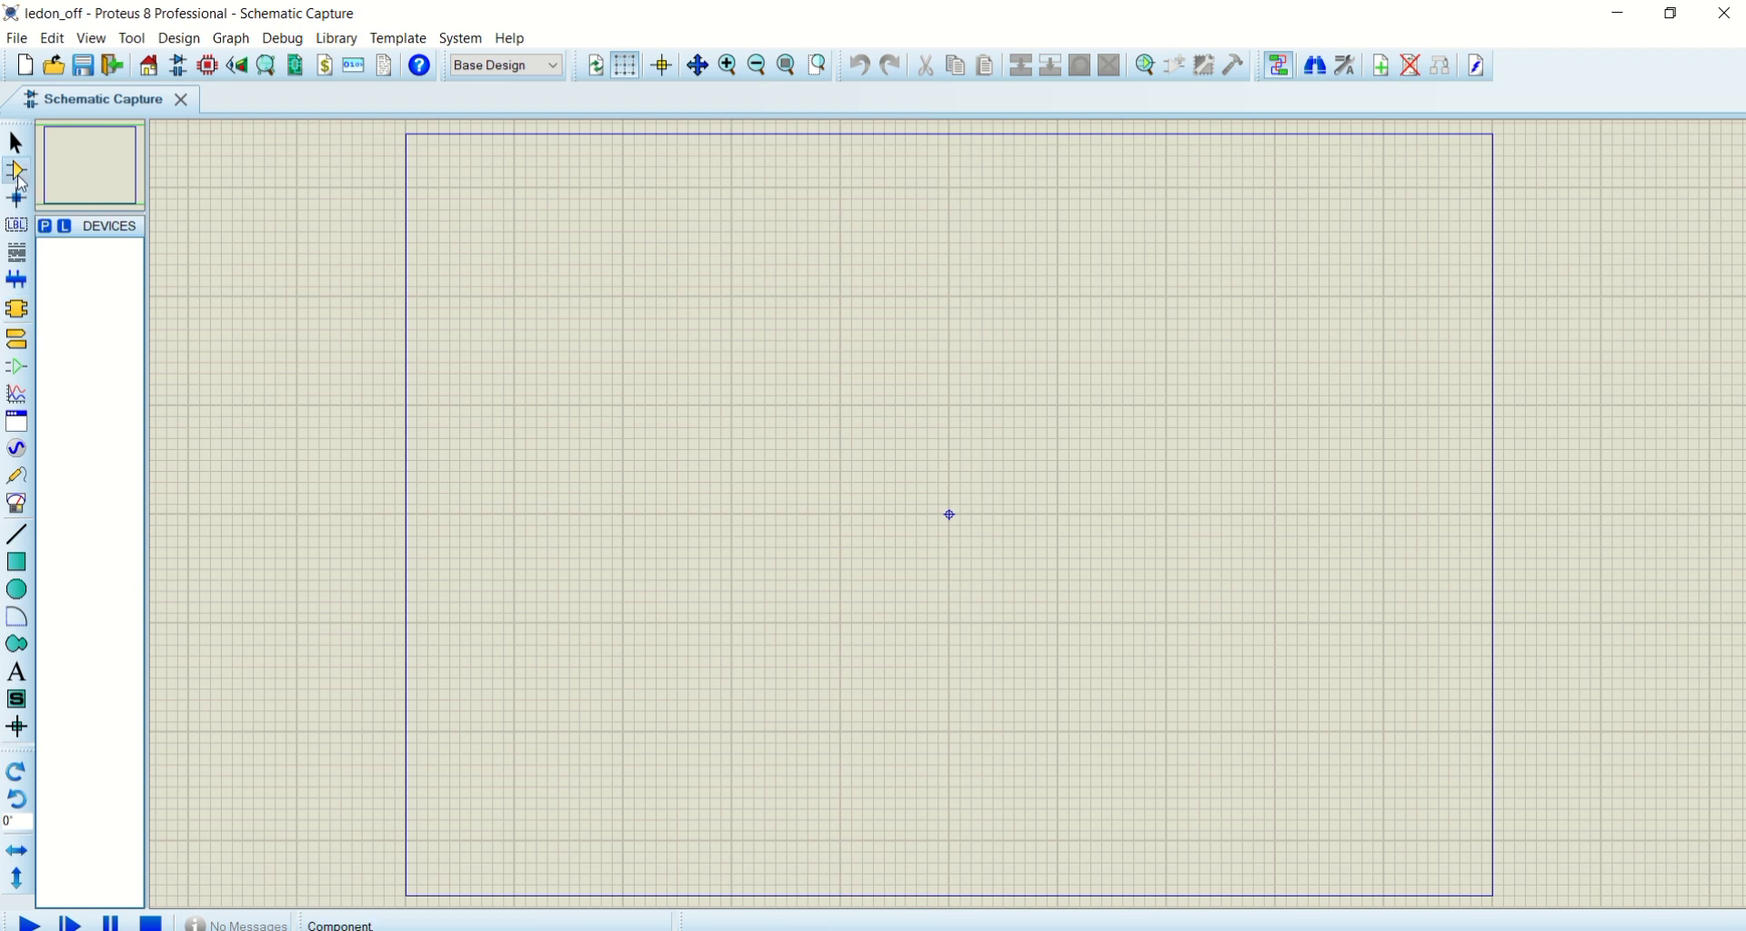
{"action": "left_click", "coordinate": [46, 227]}
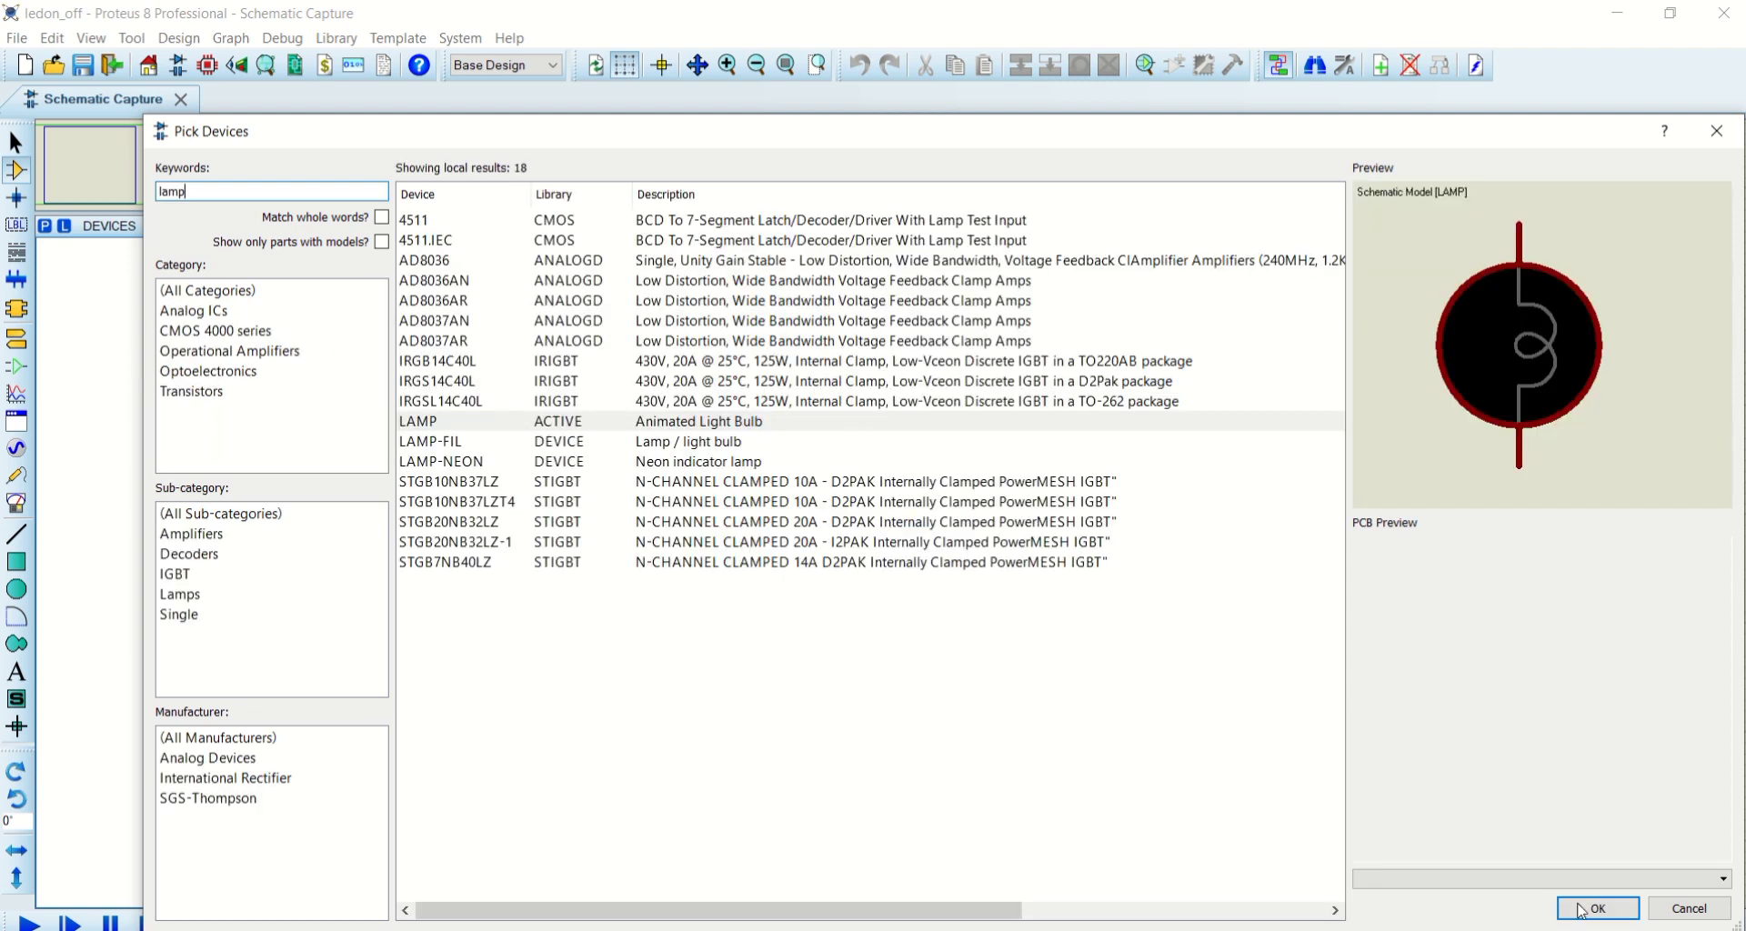
{"action": "left_click", "coordinate": [1581, 910]}
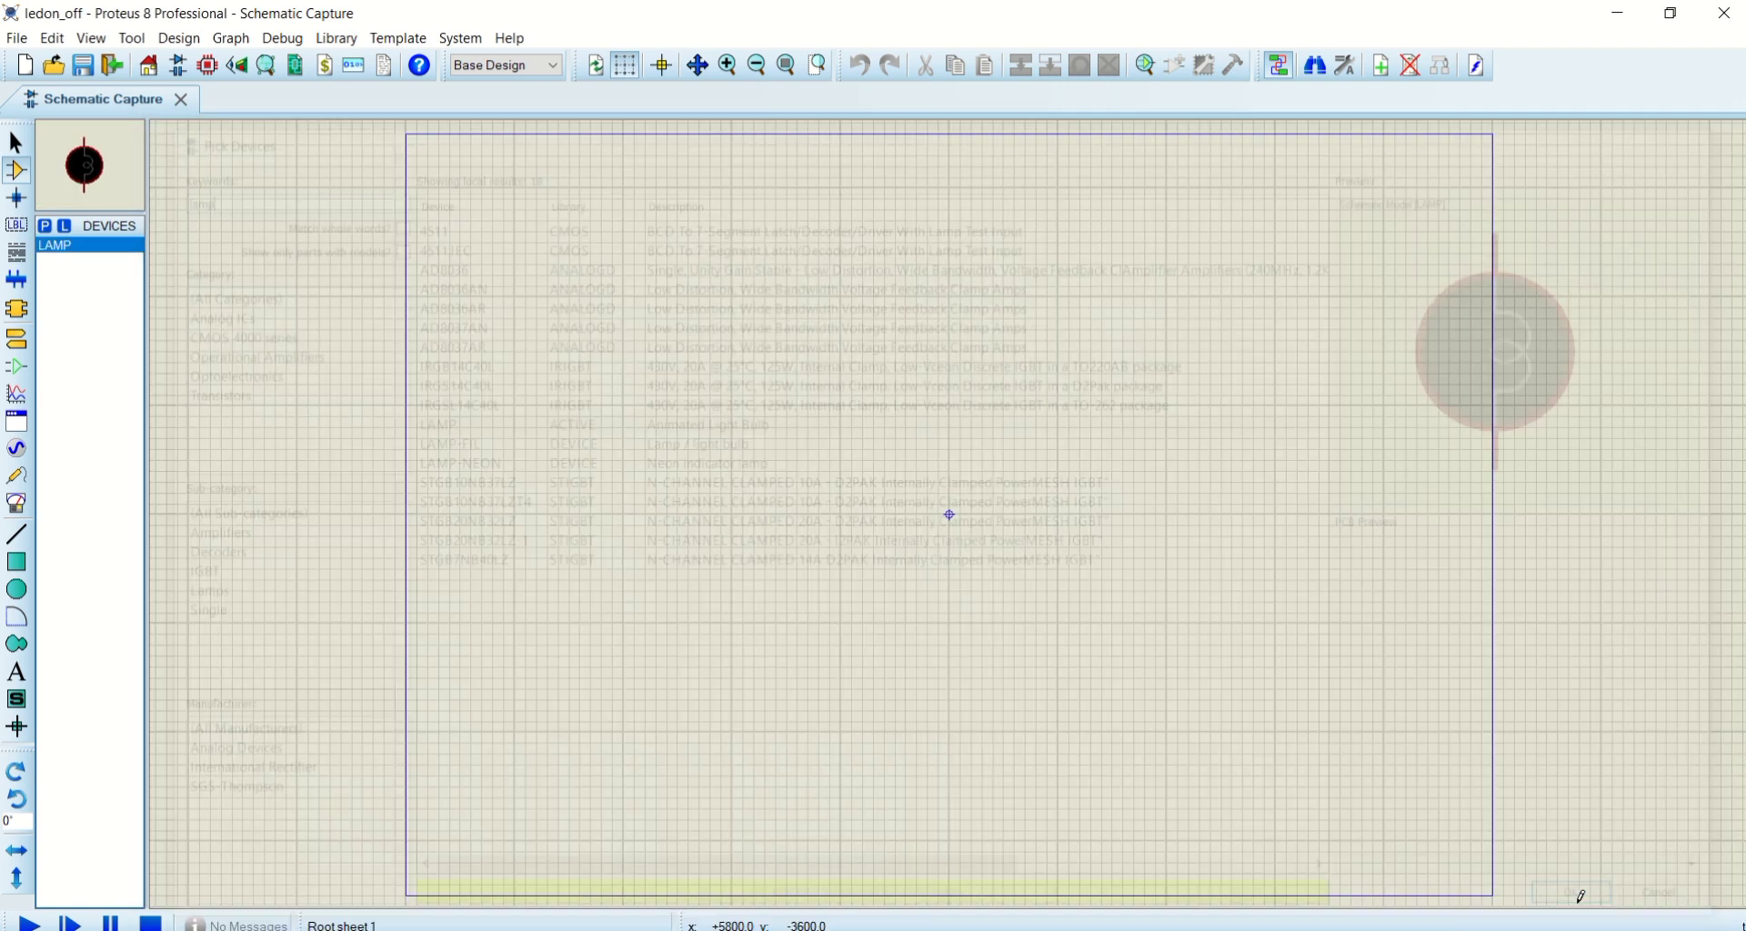
{"action": "left_click", "coordinate": [46, 227]}
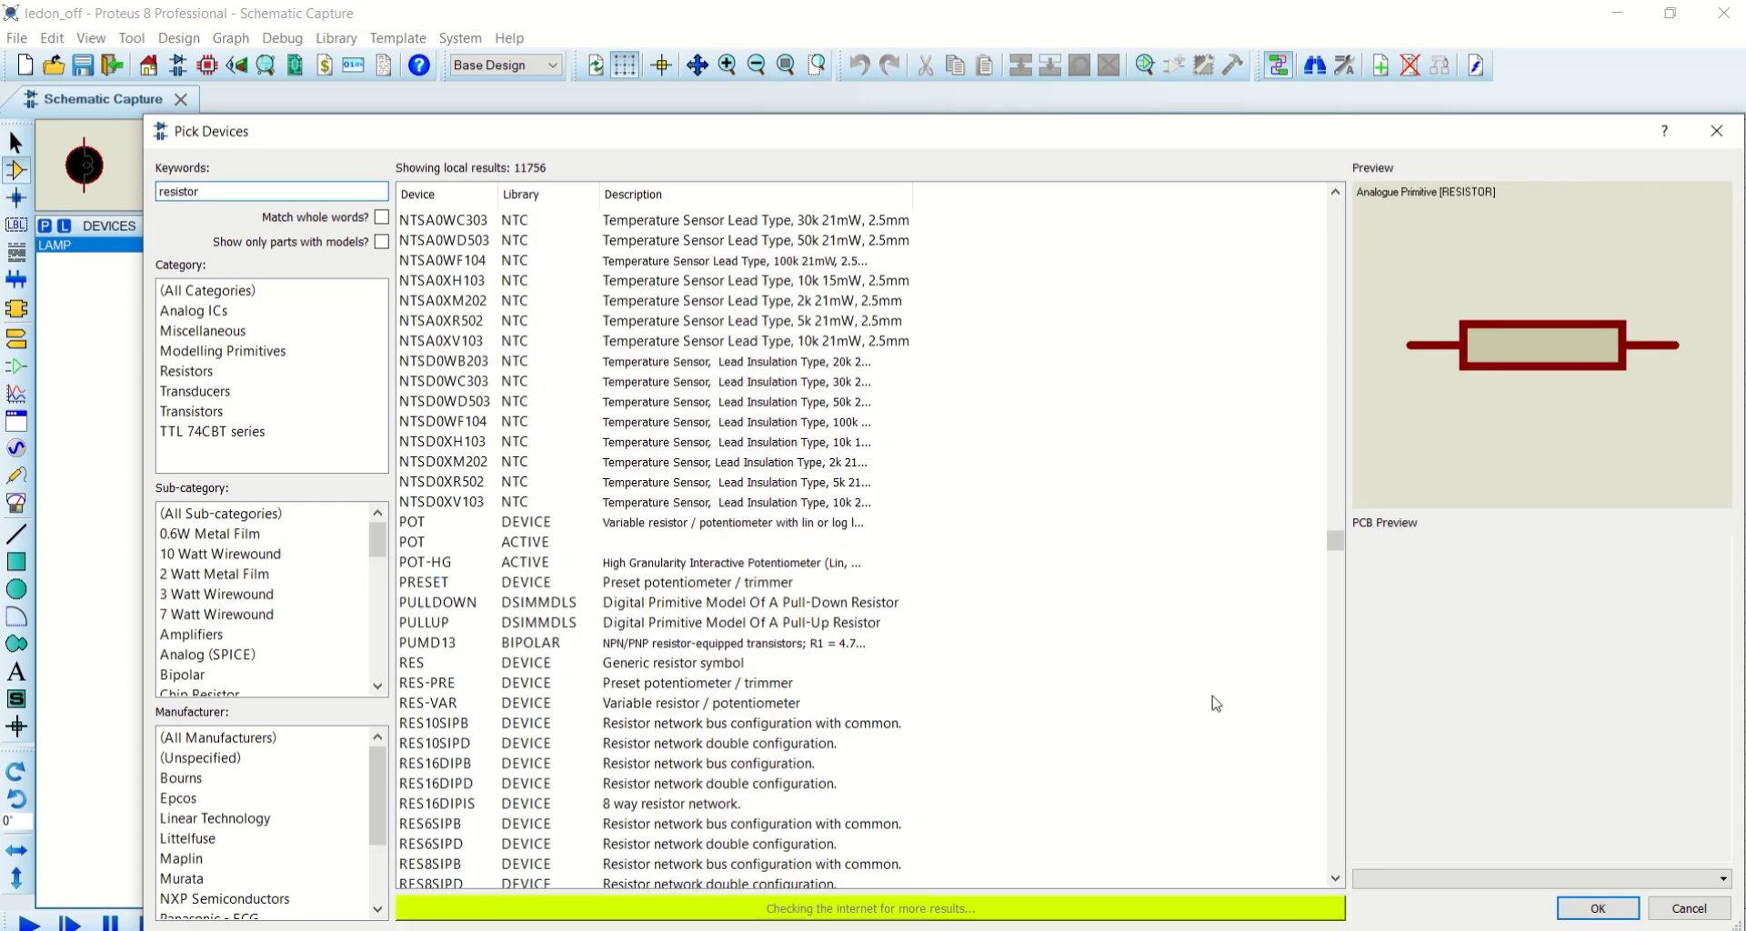
{"action": "left_click", "coordinate": [1599, 909]}
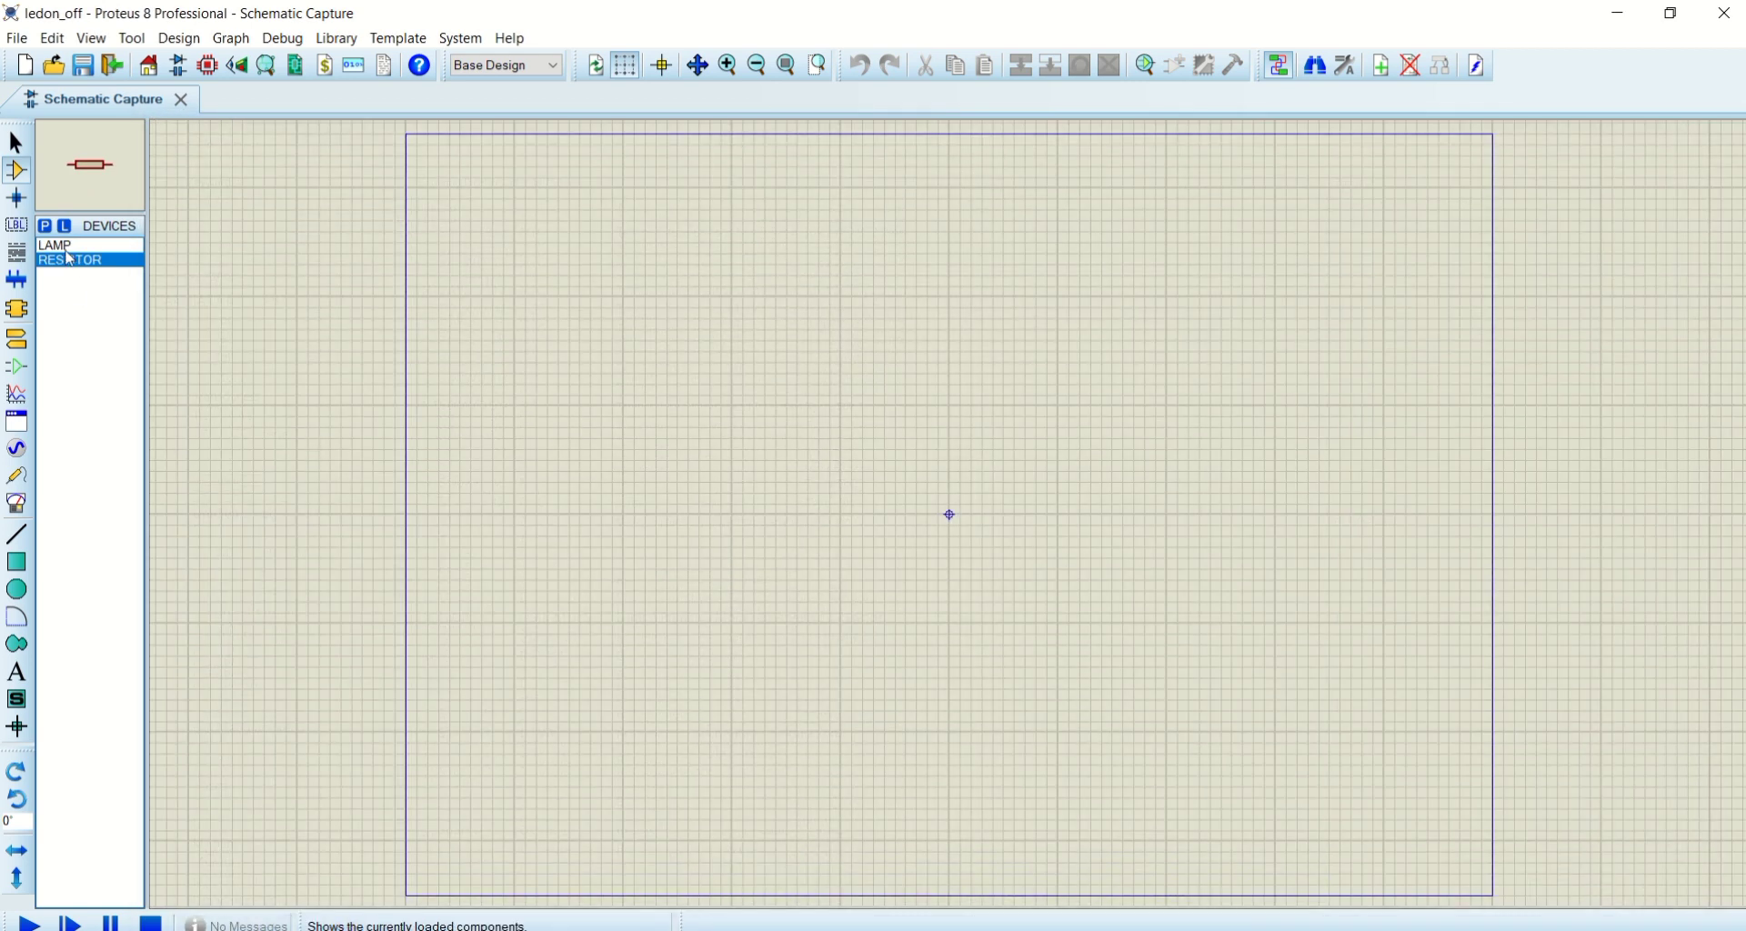
Search the library for battery and add the multi-cell BATTERY from the DEVICE library to the device list
{"action": "left_click", "coordinate": [48, 228]}
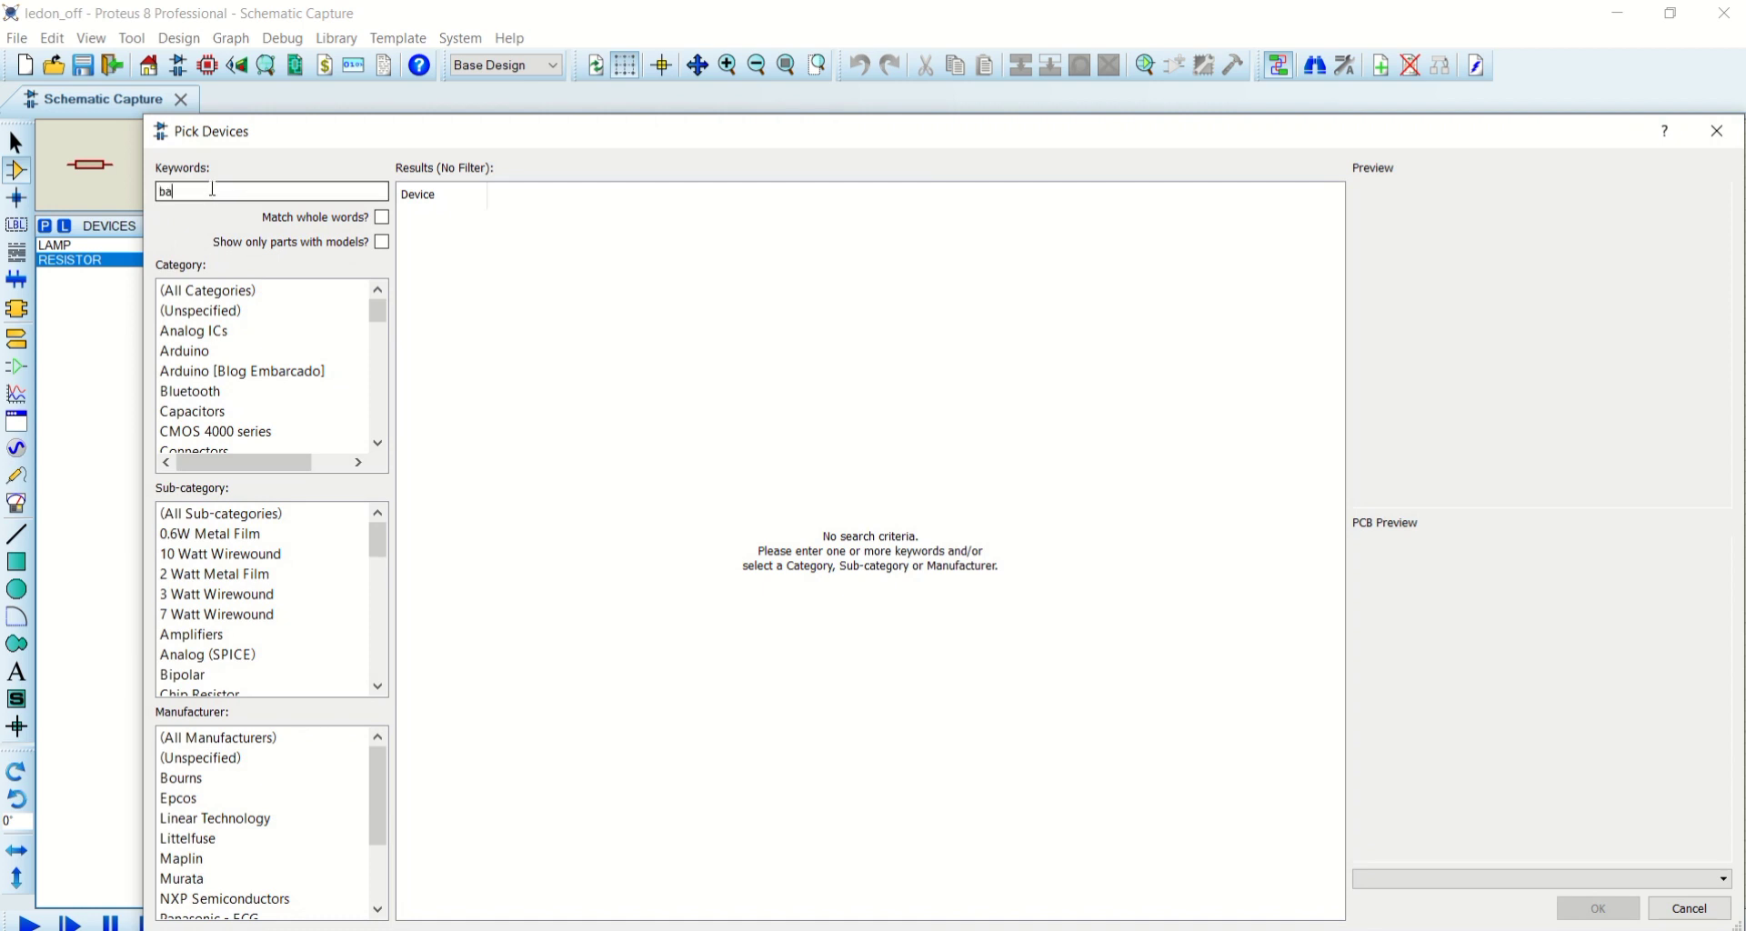
{"action": "type", "text": "battery"}
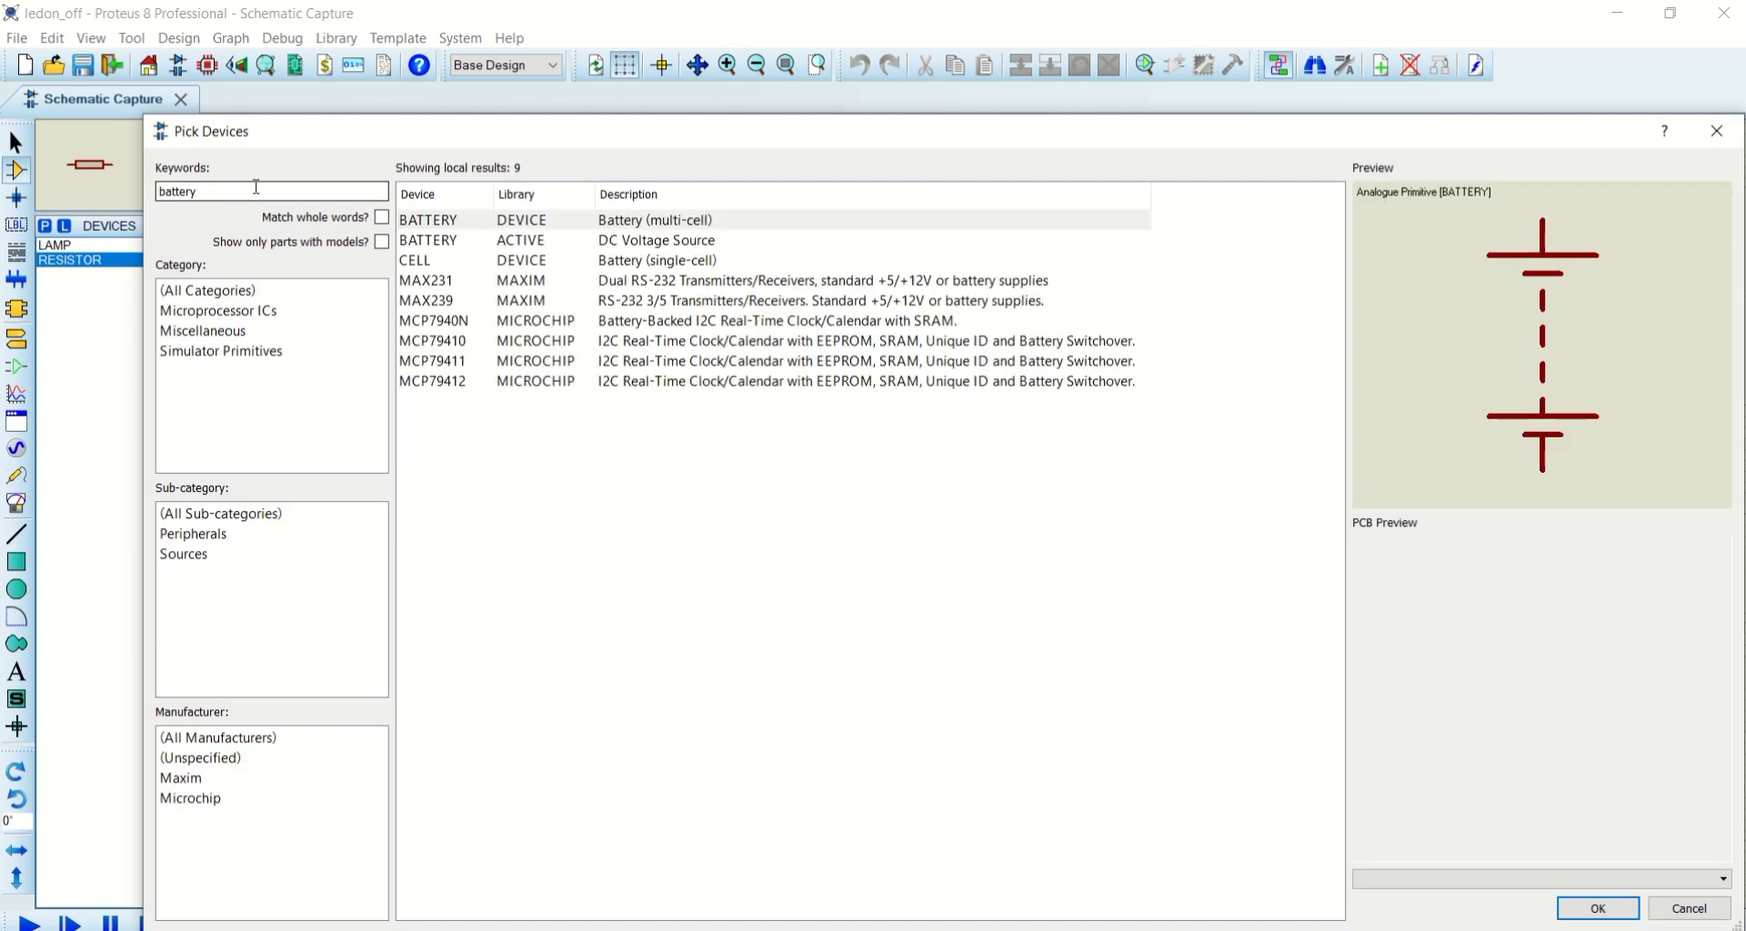
{"action": "left_click", "coordinate": [443, 244]}
{"action": "left_click", "coordinate": [443, 262]}
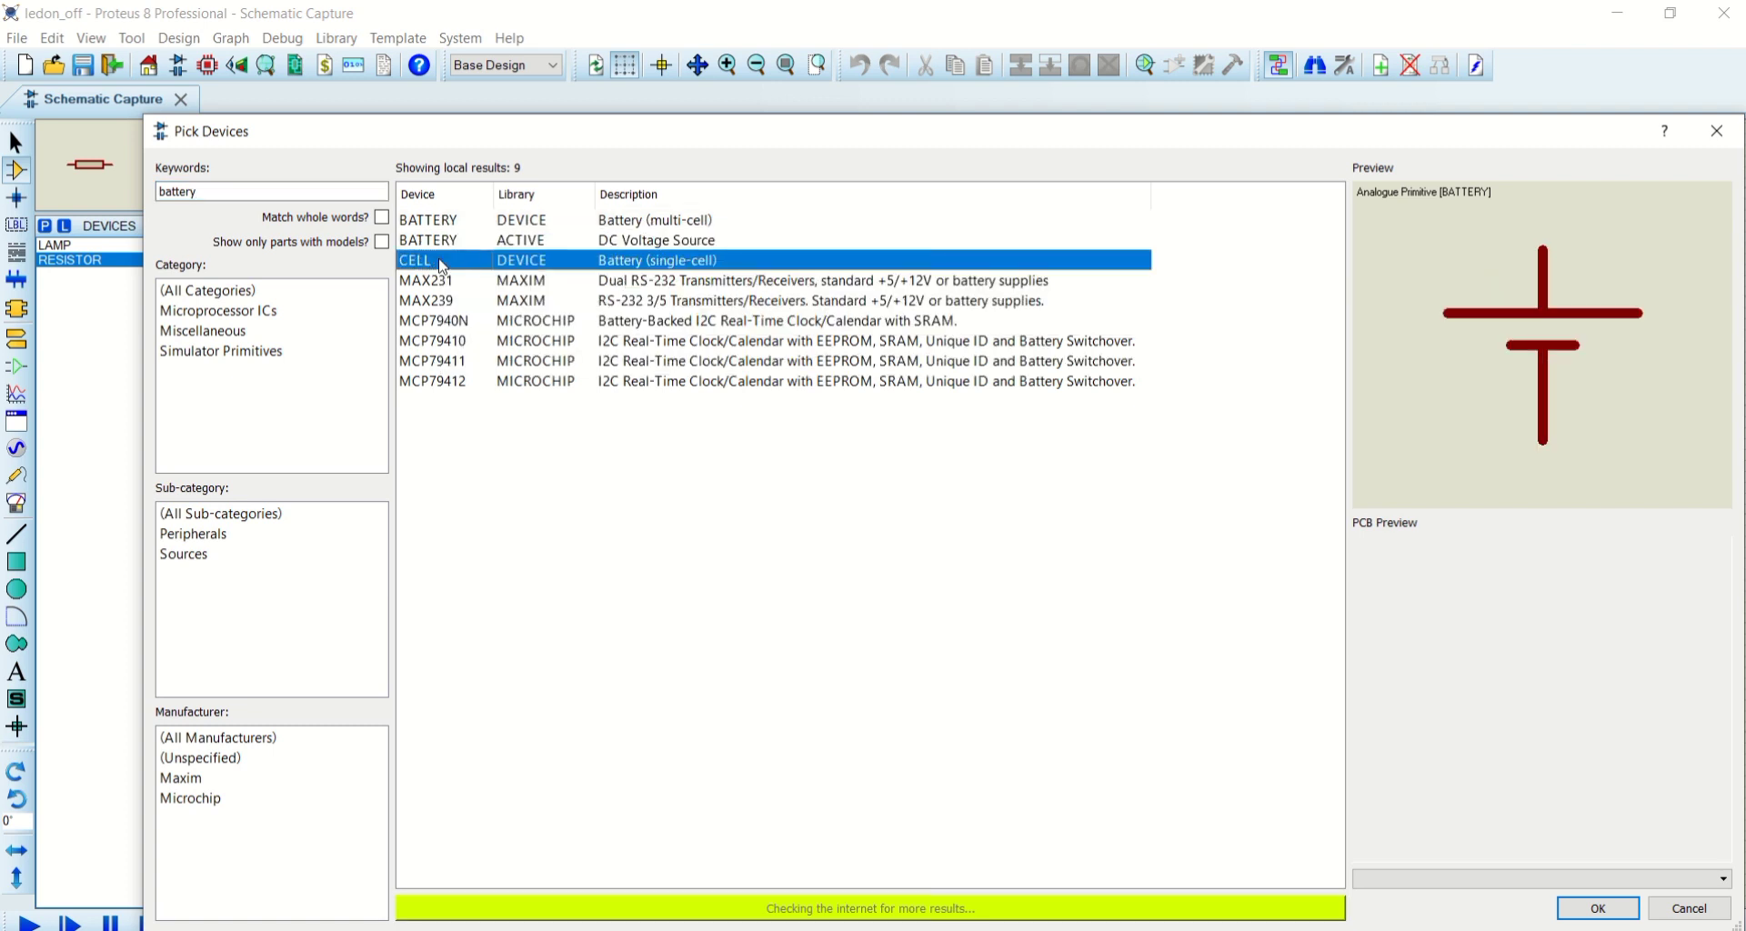
{"action": "left_click", "coordinate": [503, 222]}
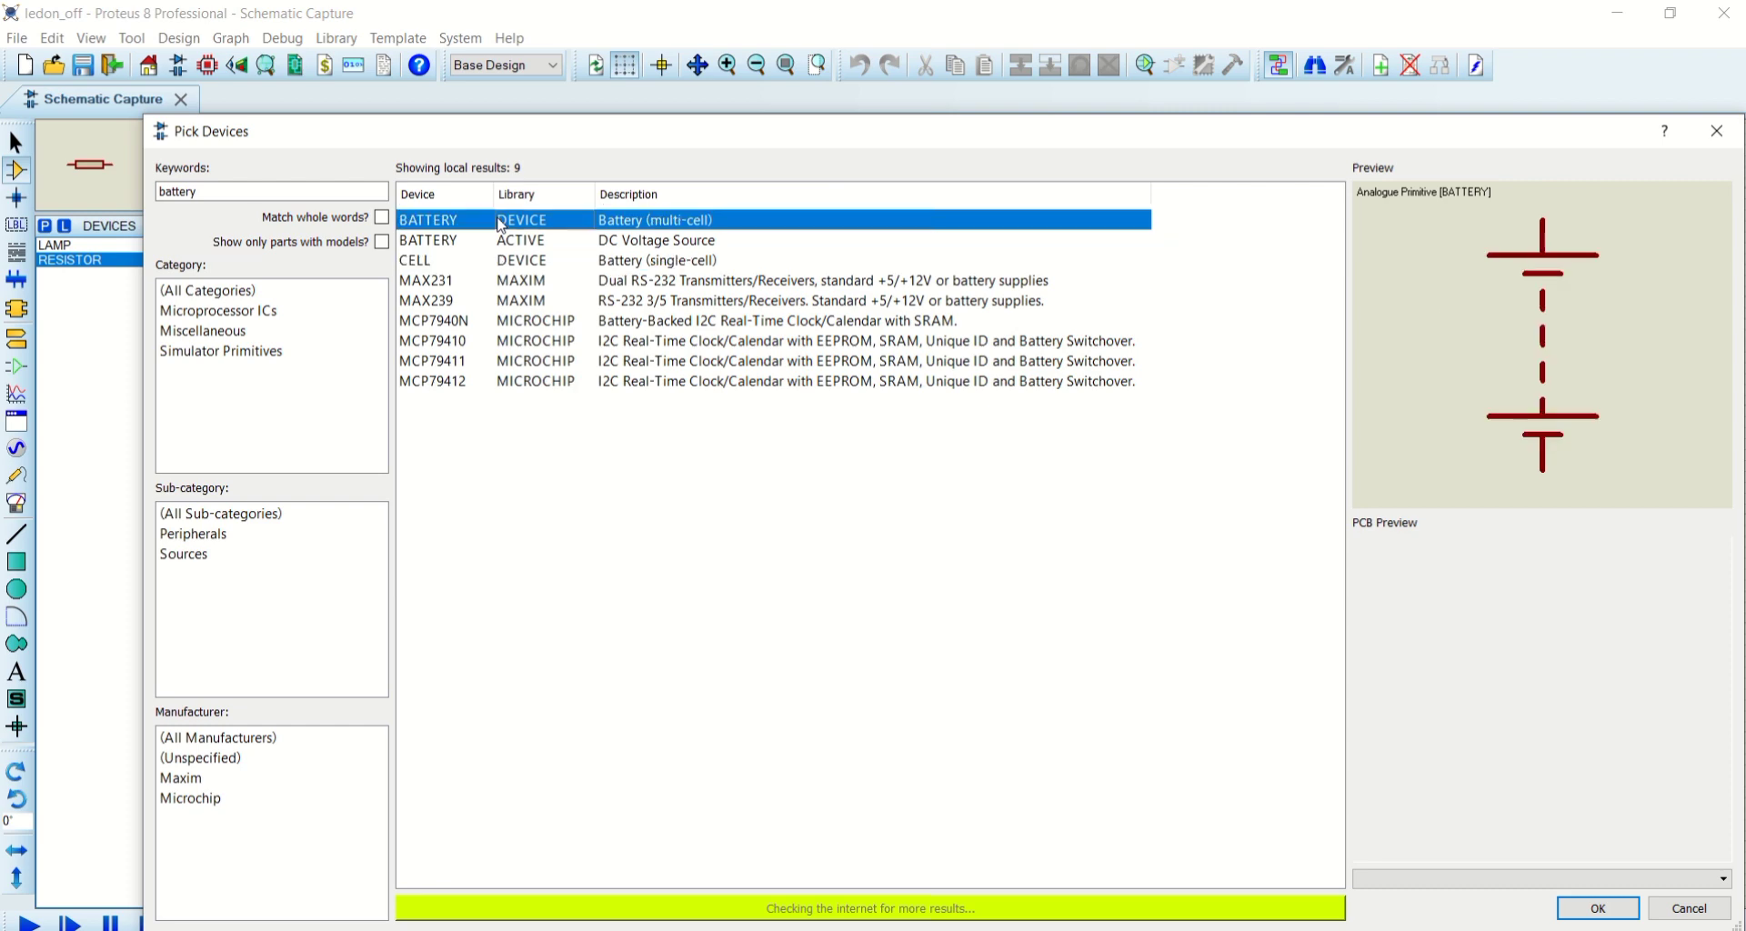
{"action": "left_click", "coordinate": [1603, 904]}
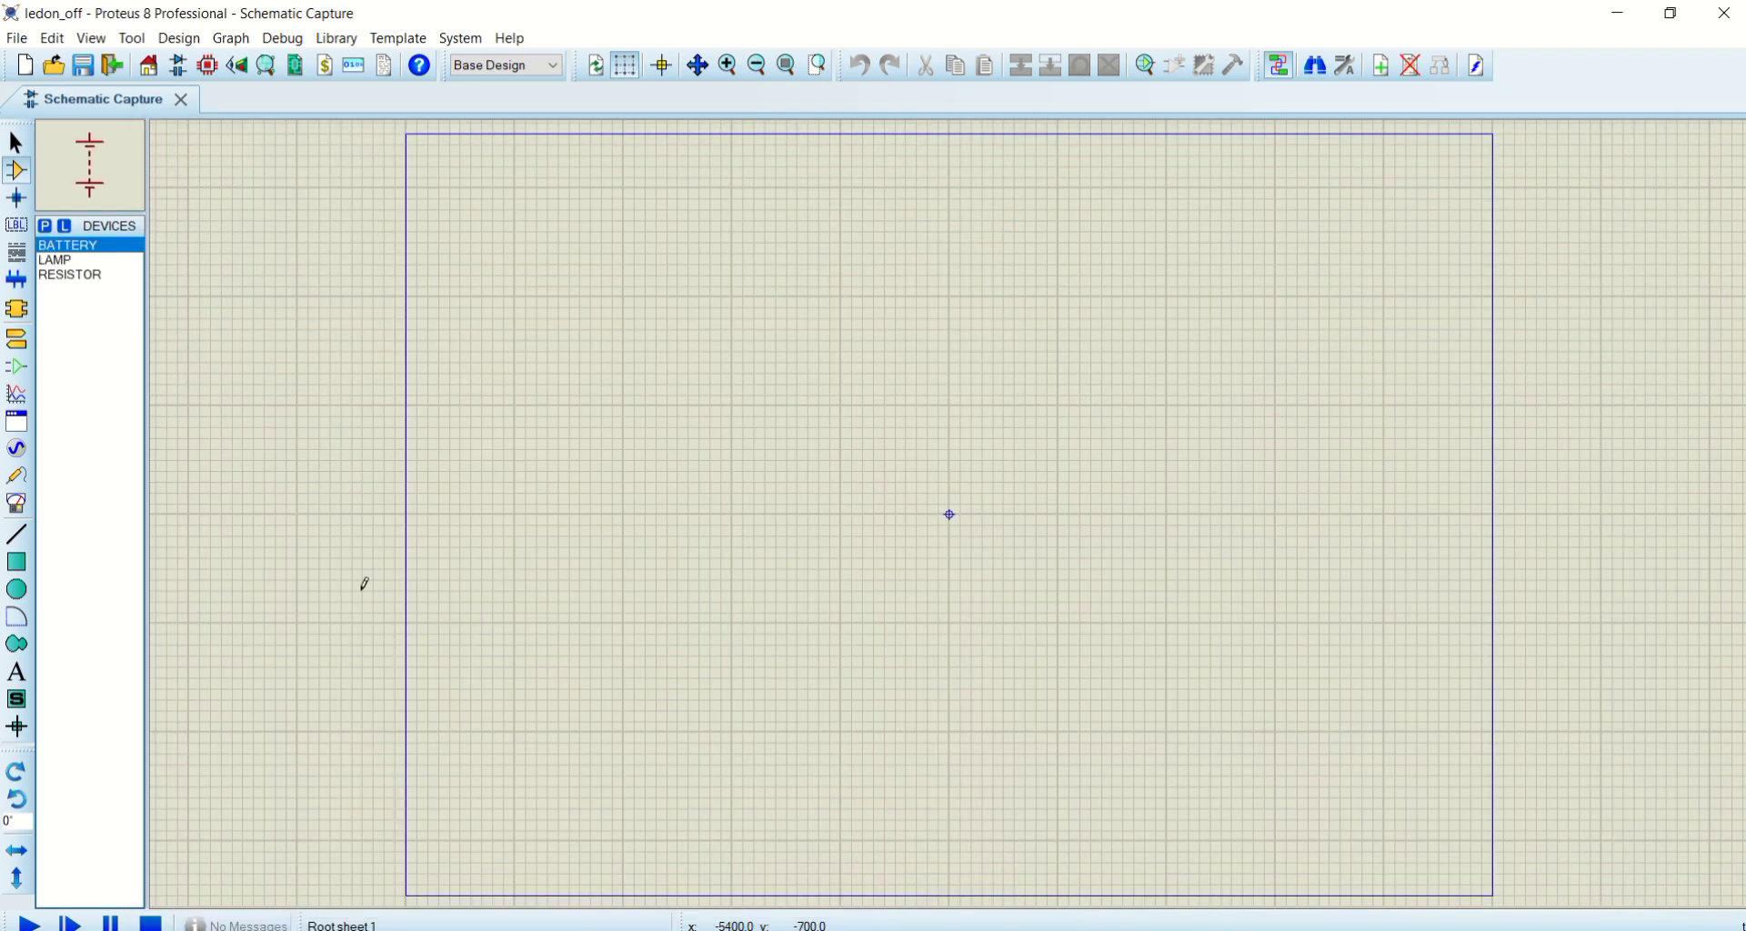
Search the library for button and add the SPST push BUTTON to the device list
{"action": "left_click", "coordinate": [48, 227]}
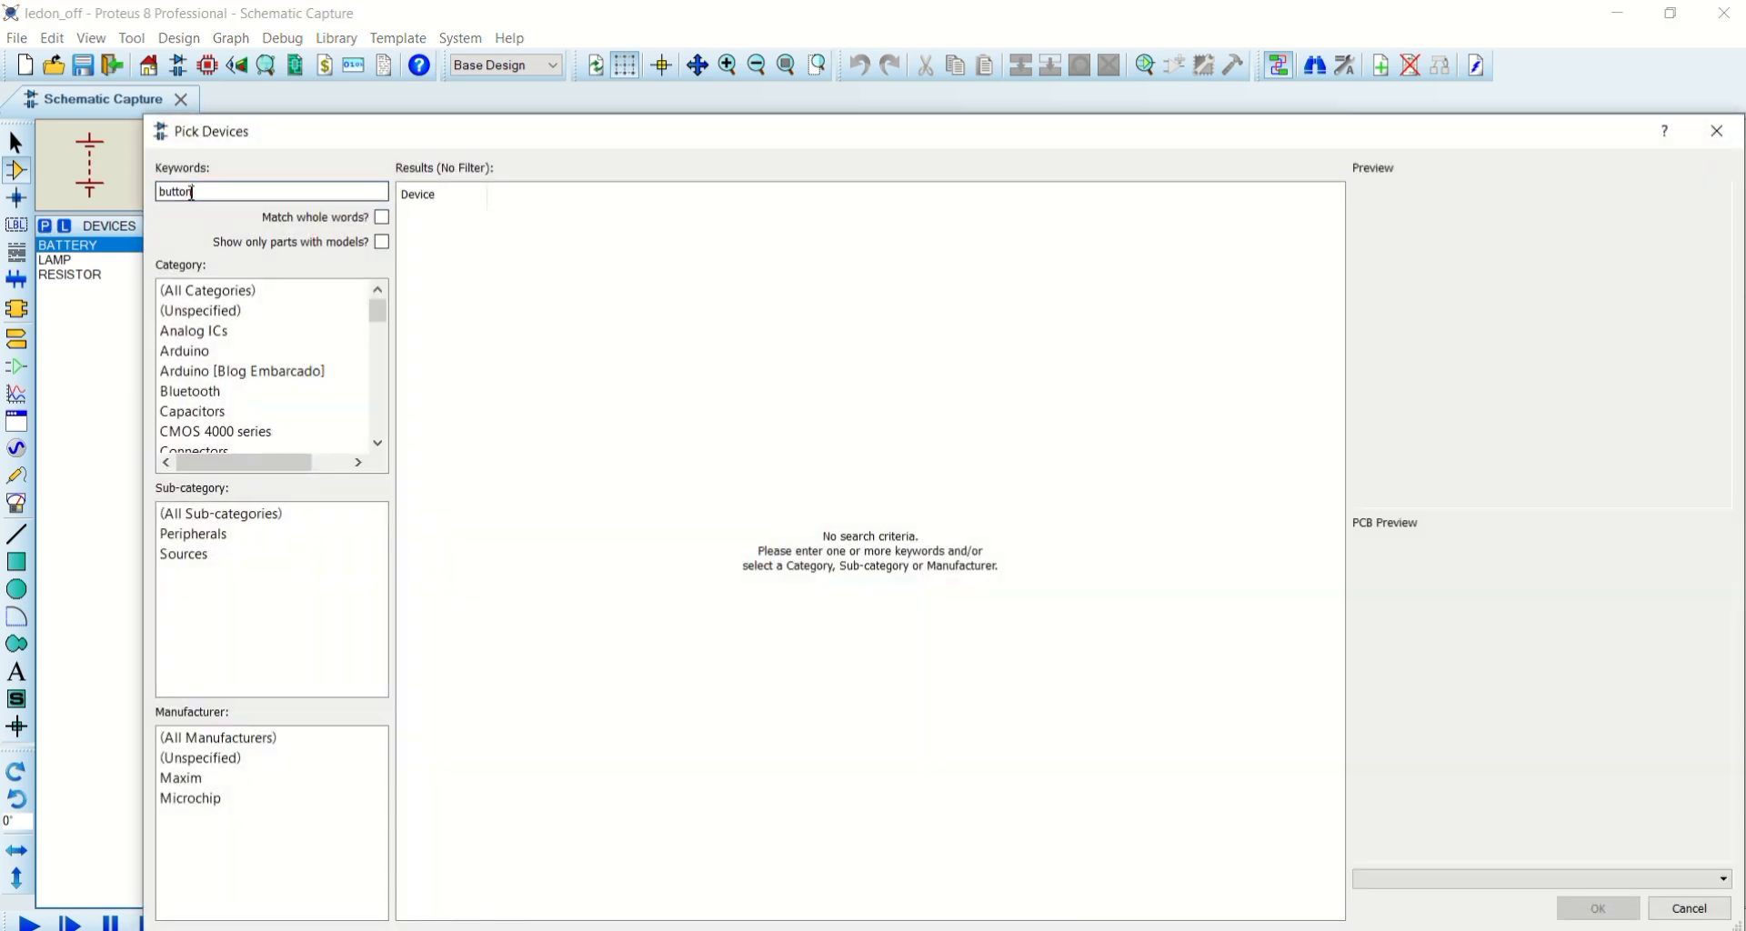
{"action": "type", "text": "button"}
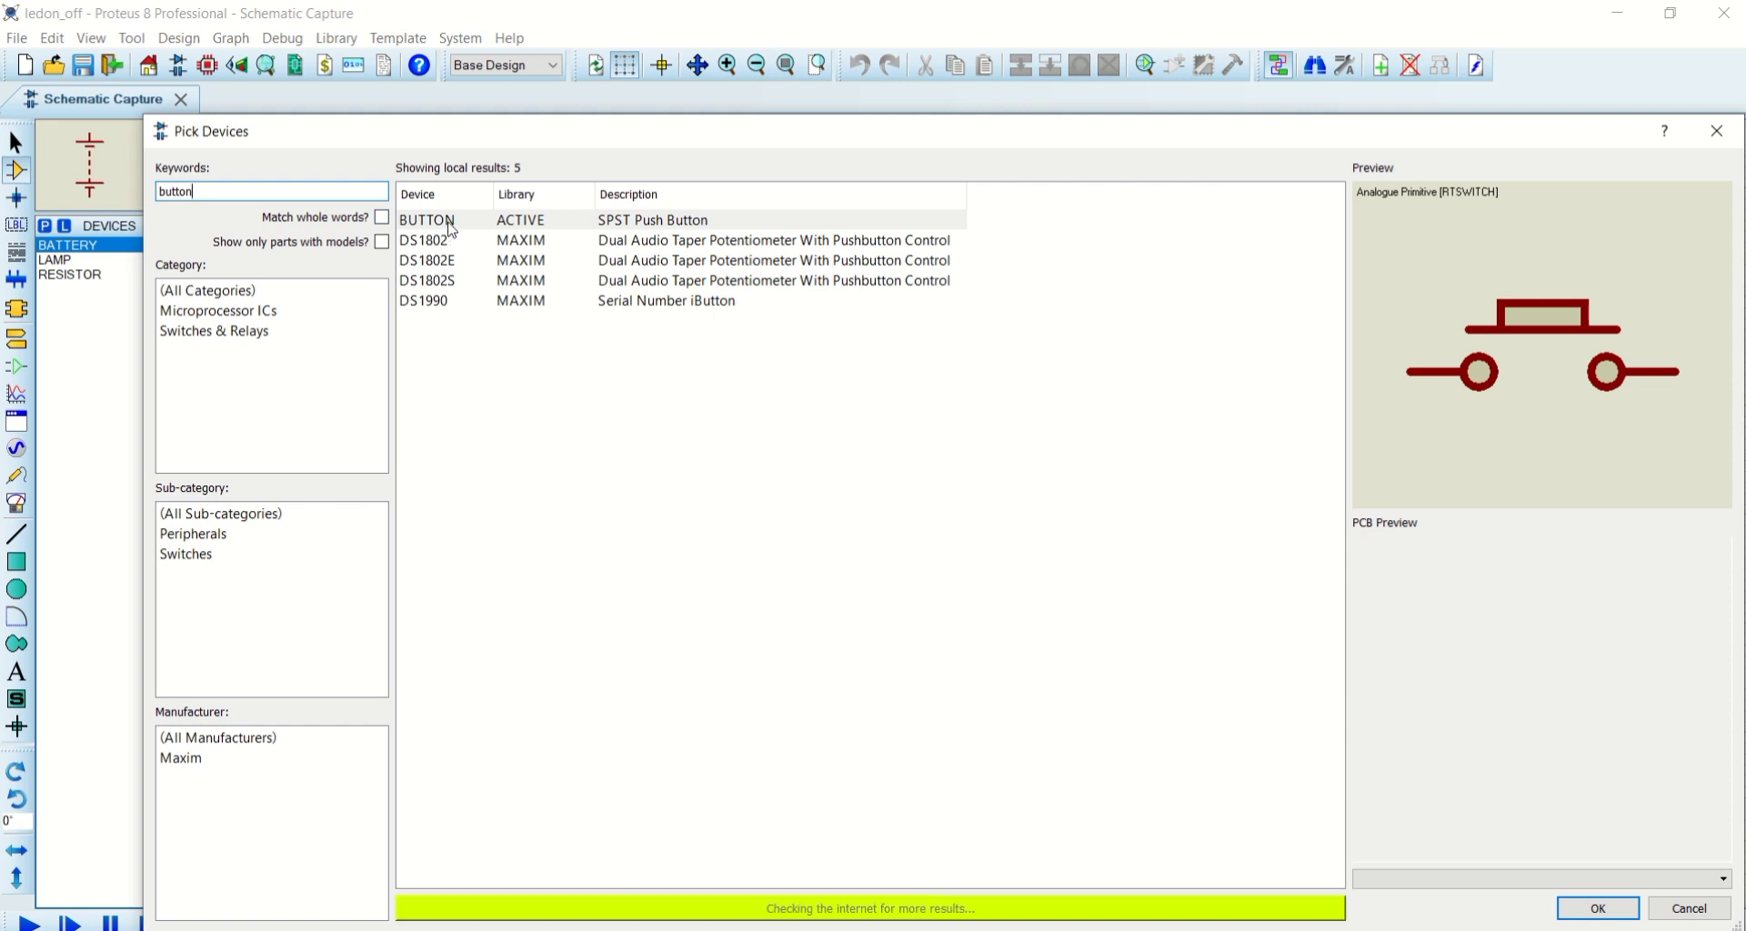
{"action": "left_click", "coordinate": [813, 225]}
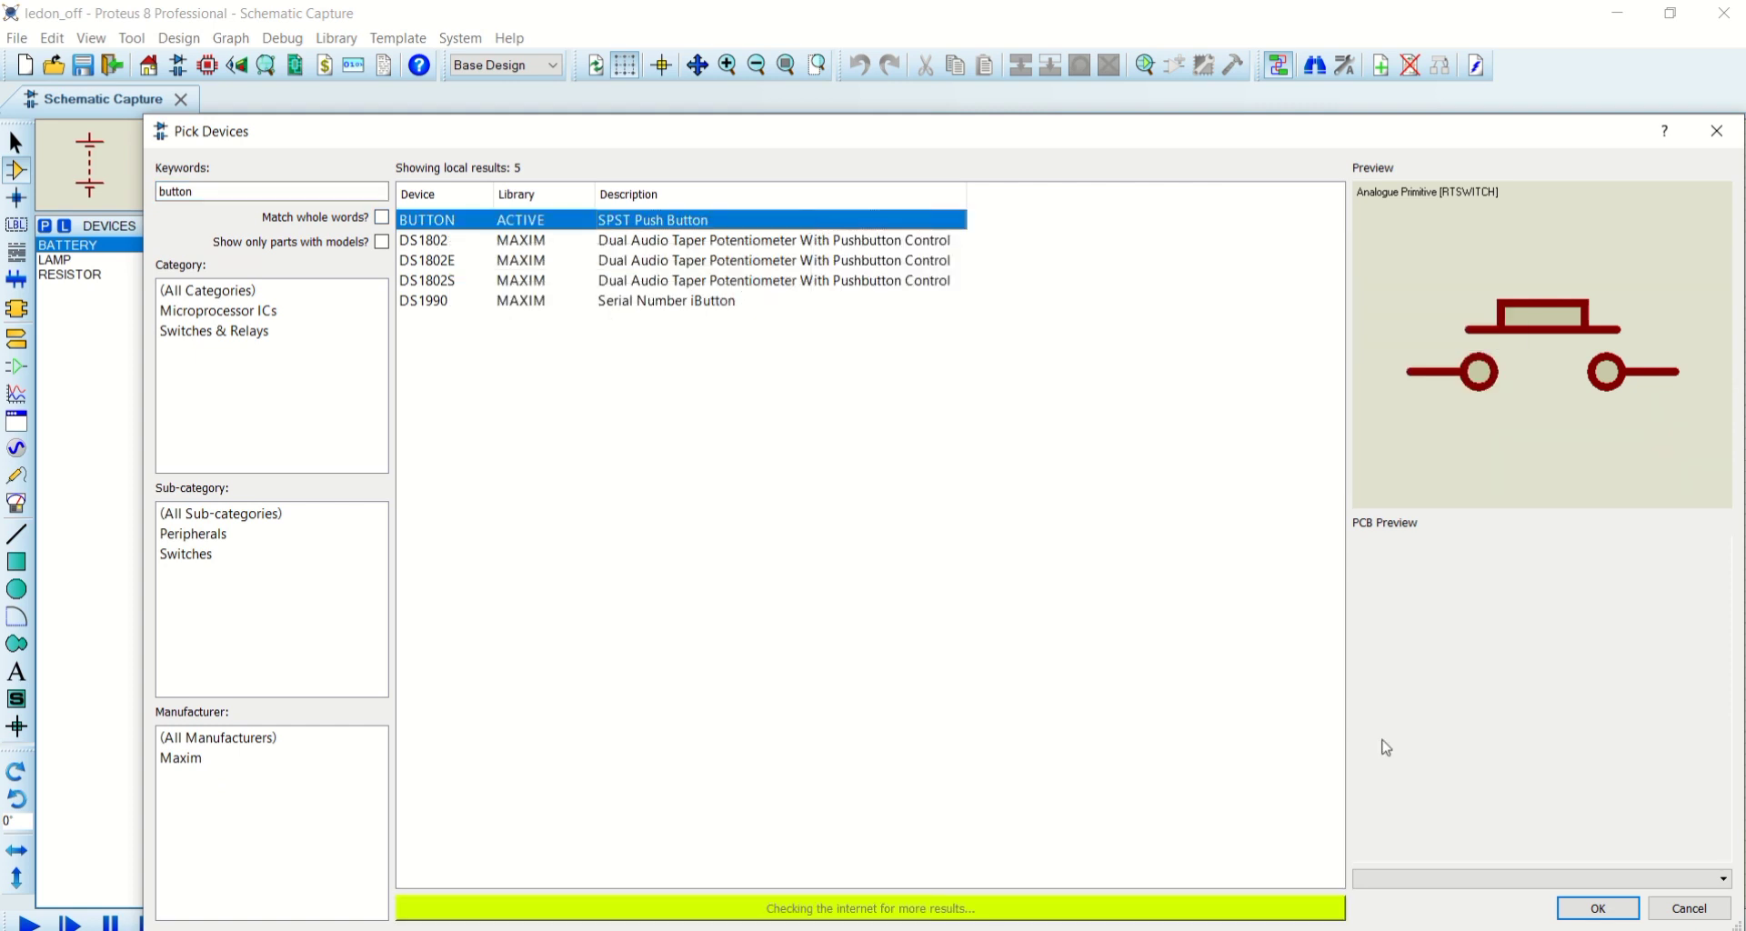
{"action": "left_click", "coordinate": [1601, 907]}
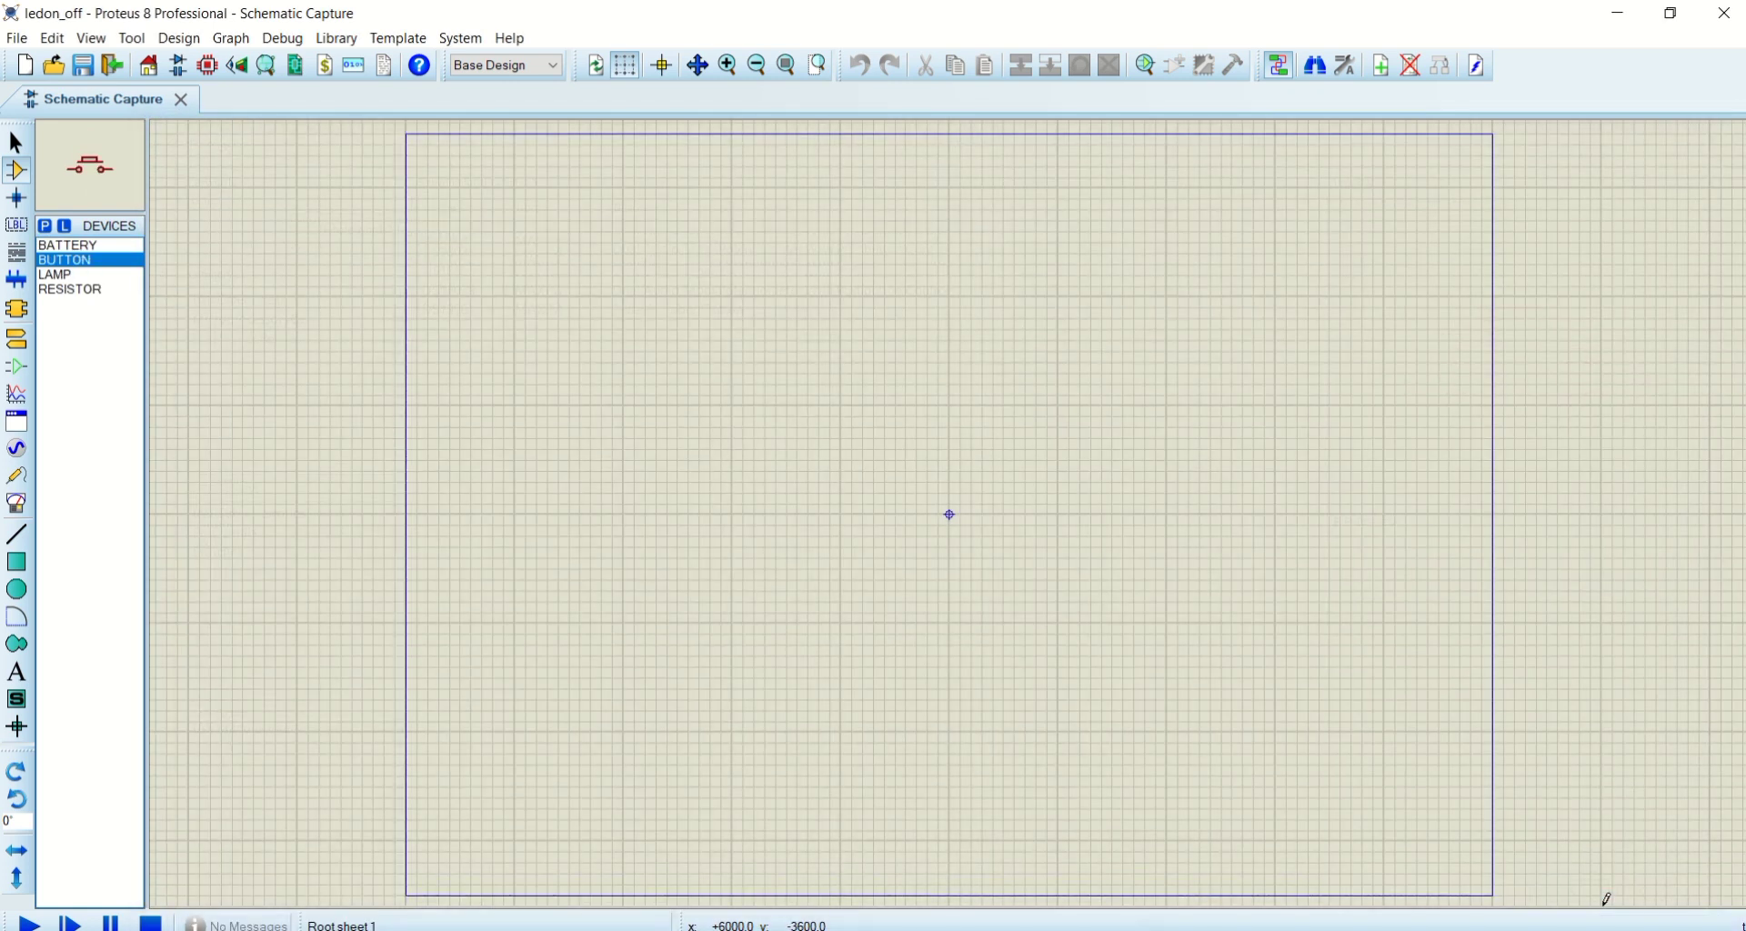
Place a BATTERY vertically in the left part of the schematic sheet
{"action": "left_click", "coordinate": [64, 245]}
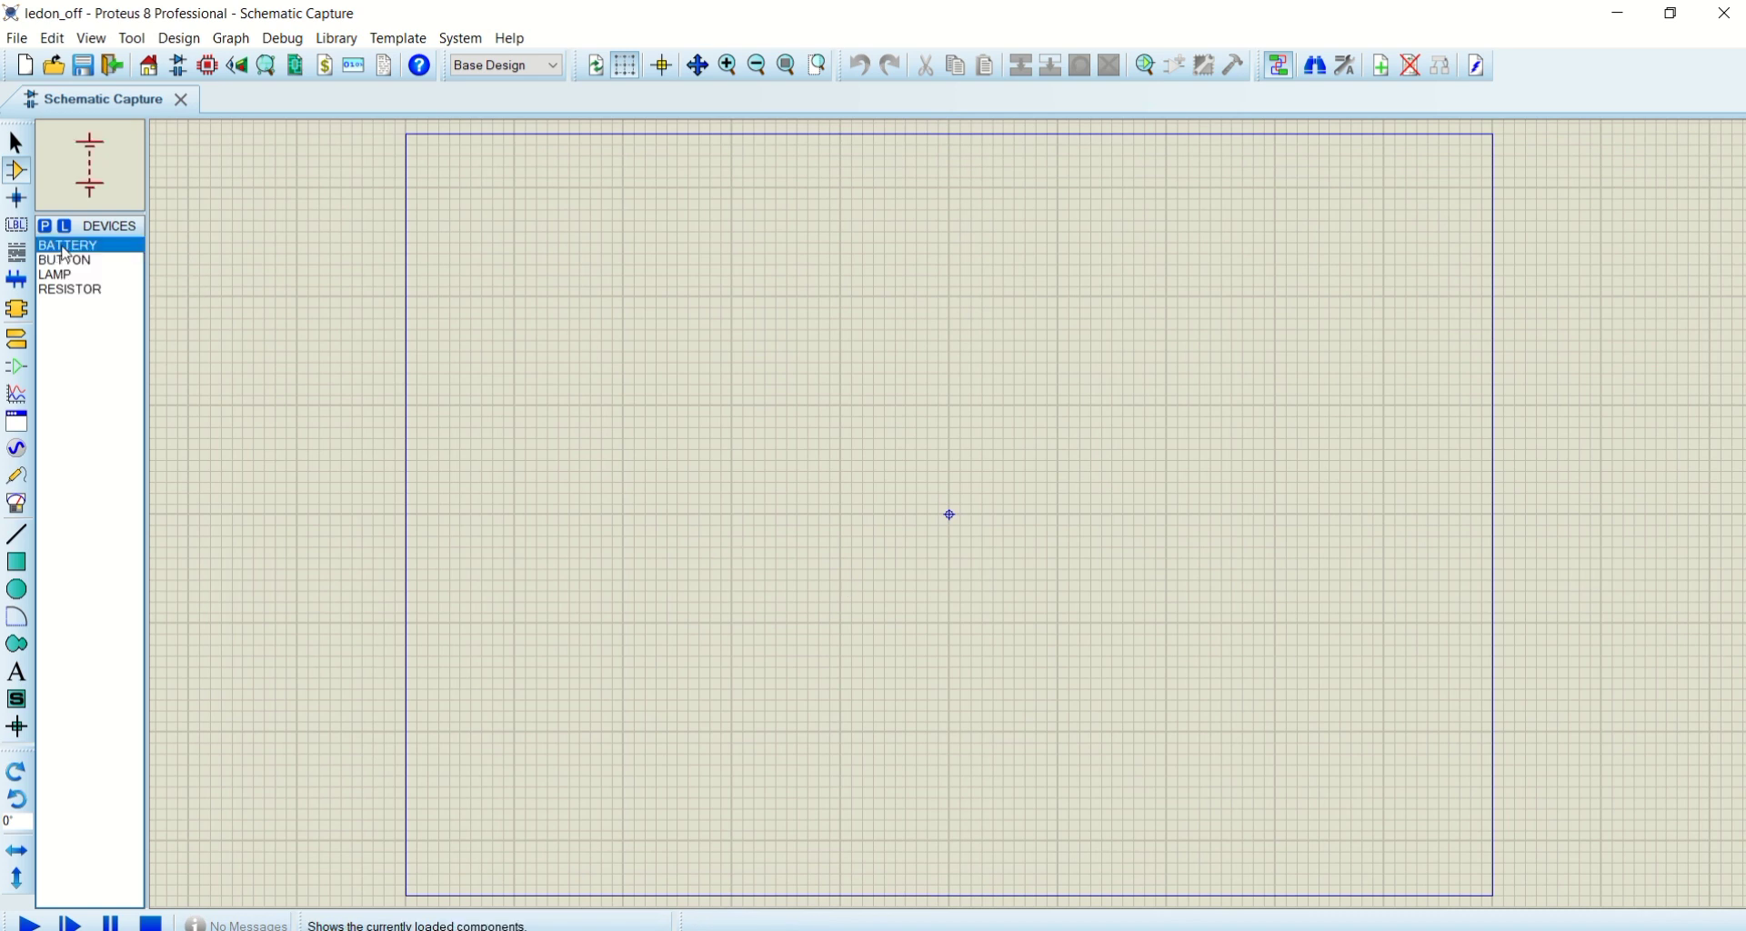
{"action": "left_click", "coordinate": [600, 409]}
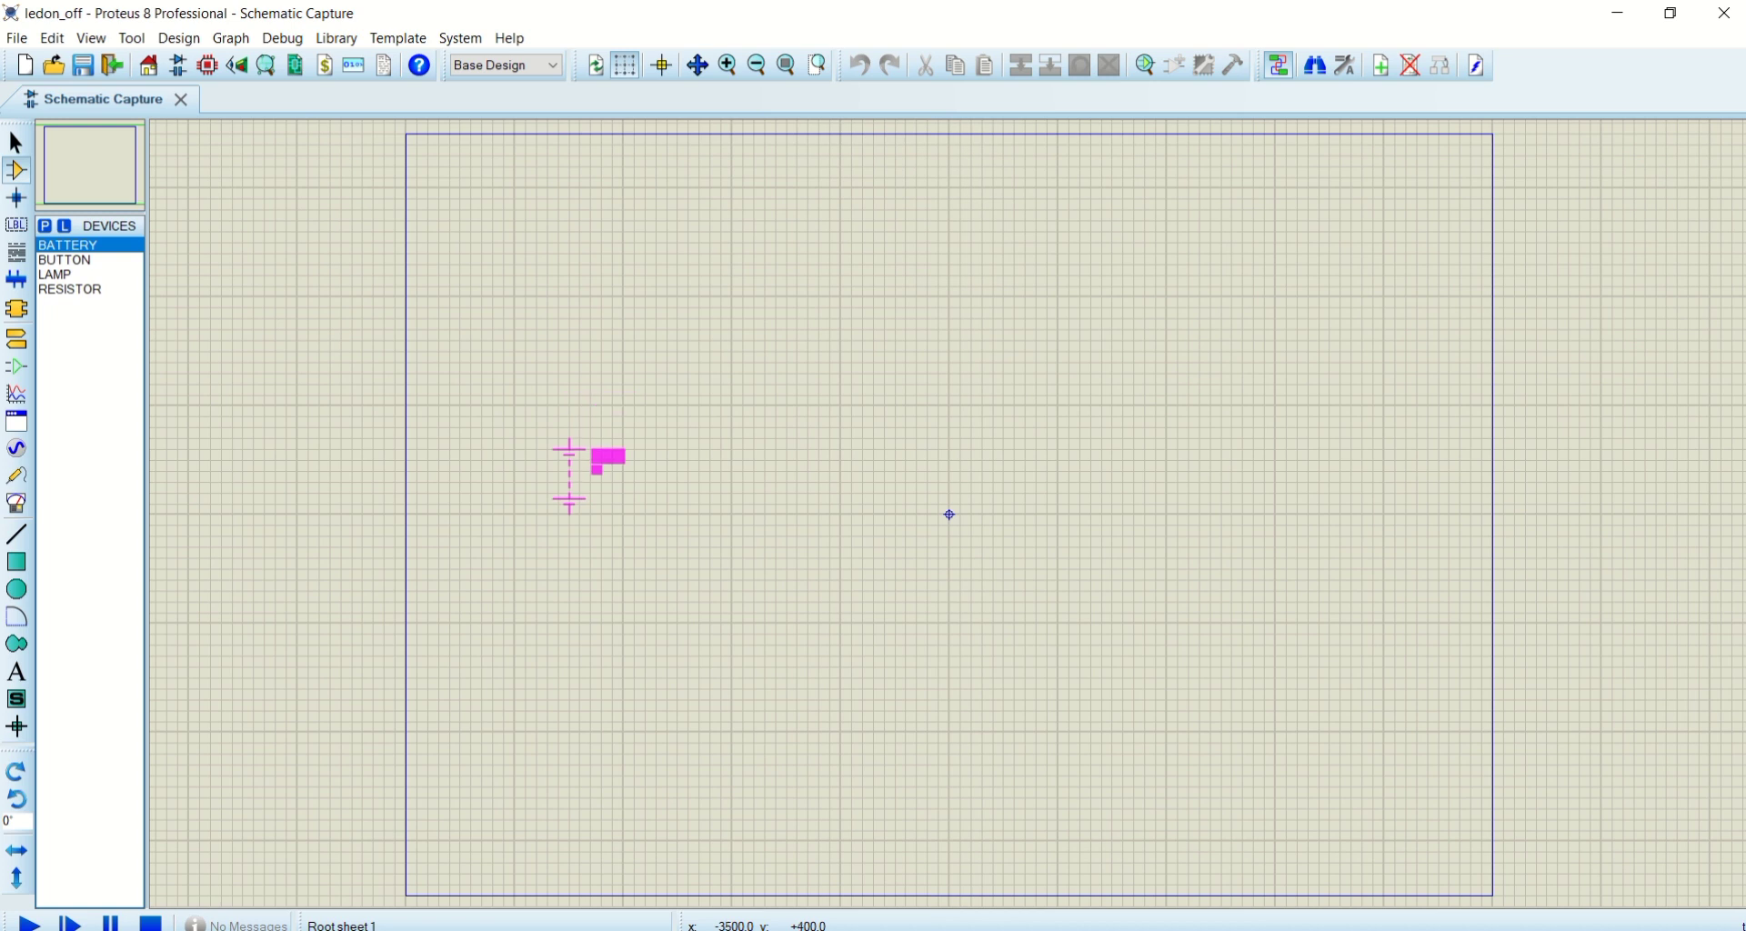
{"action": "left_click", "coordinate": [558, 464]}
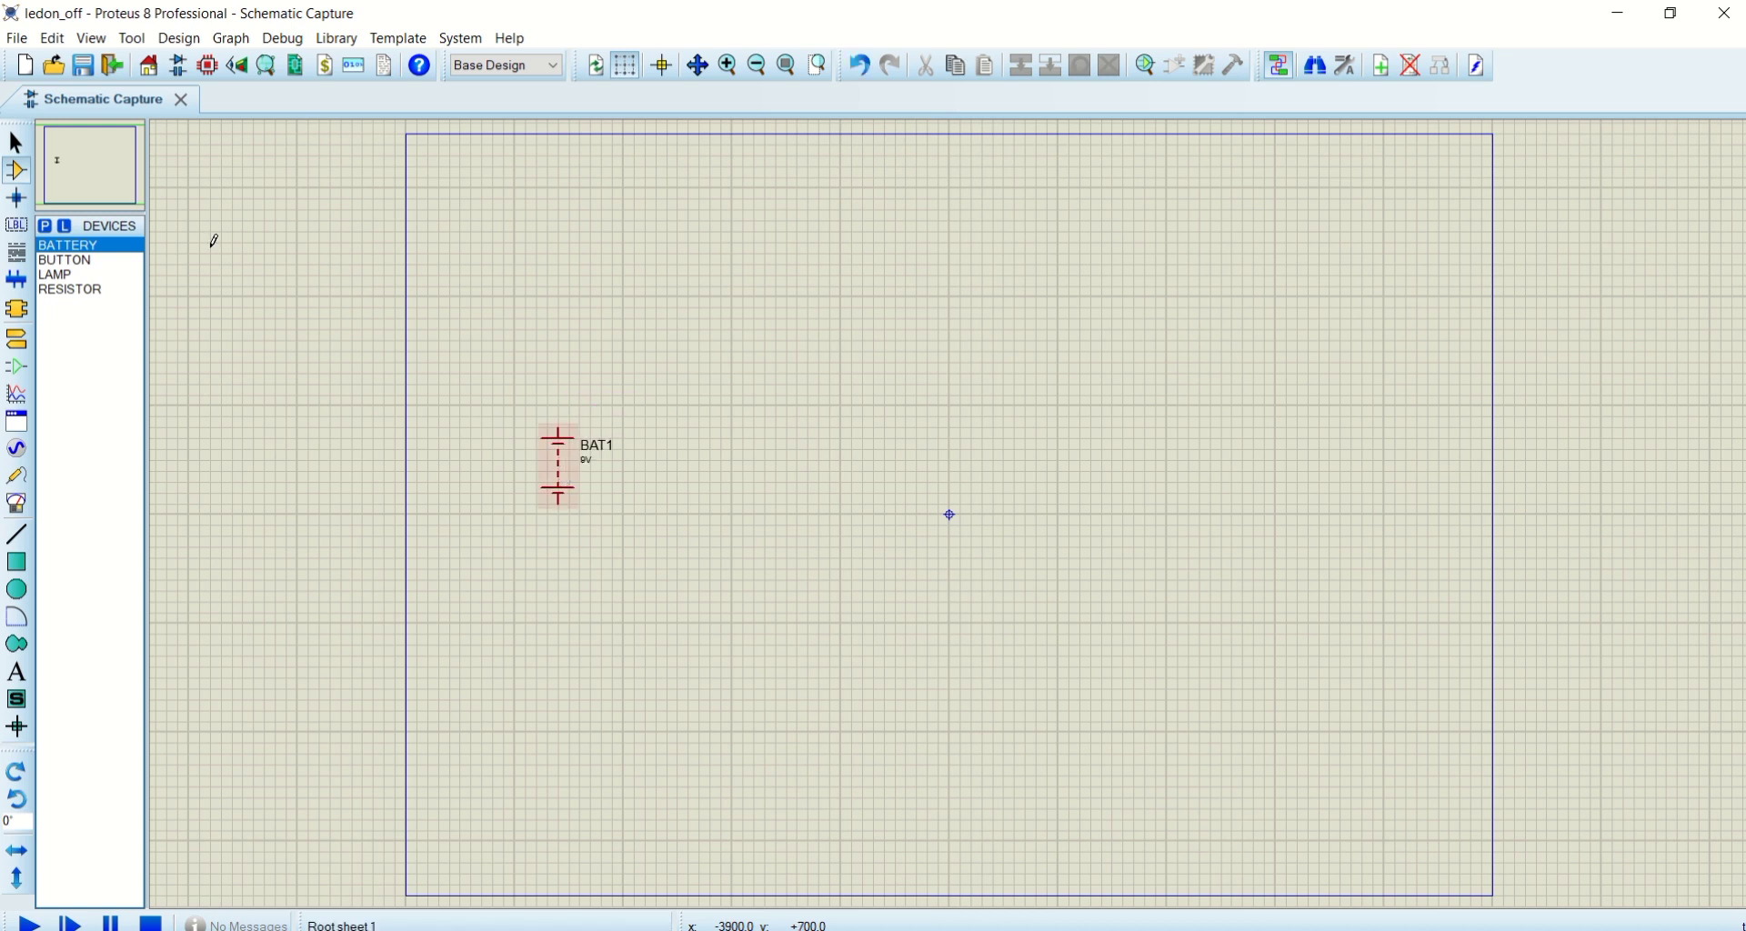
Place a RESISTOR horizontally, above and to the right of the battery
{"action": "left_click", "coordinate": [66, 291]}
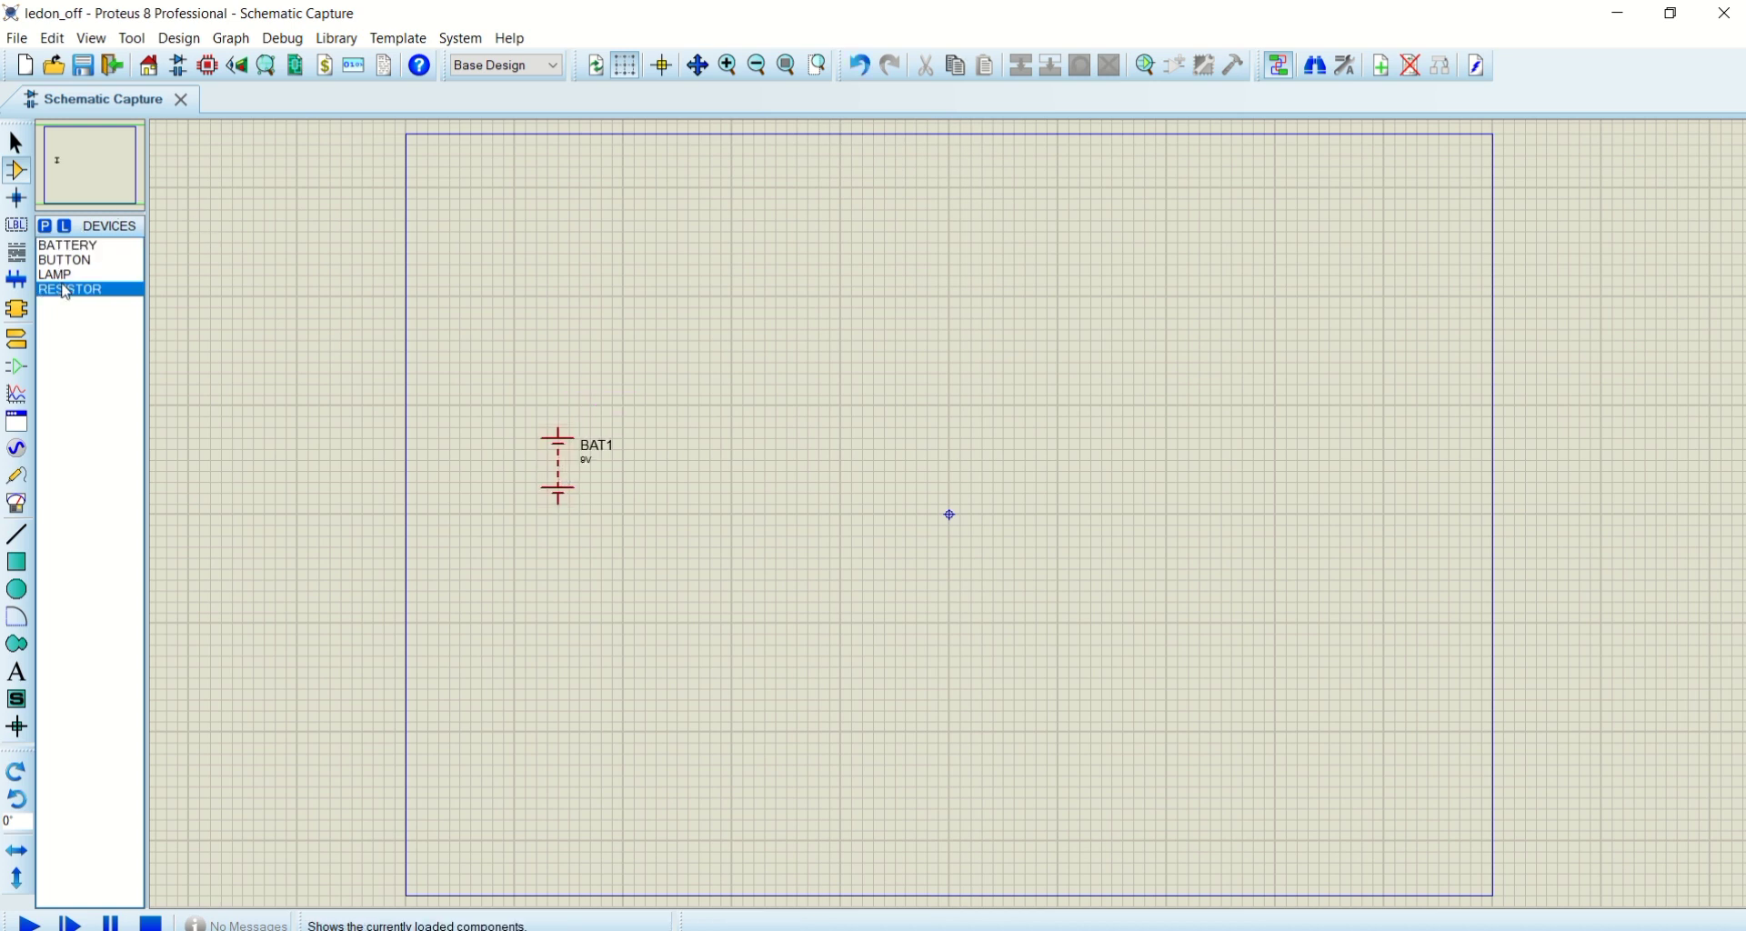
{"action": "left_click", "coordinate": [601, 371]}
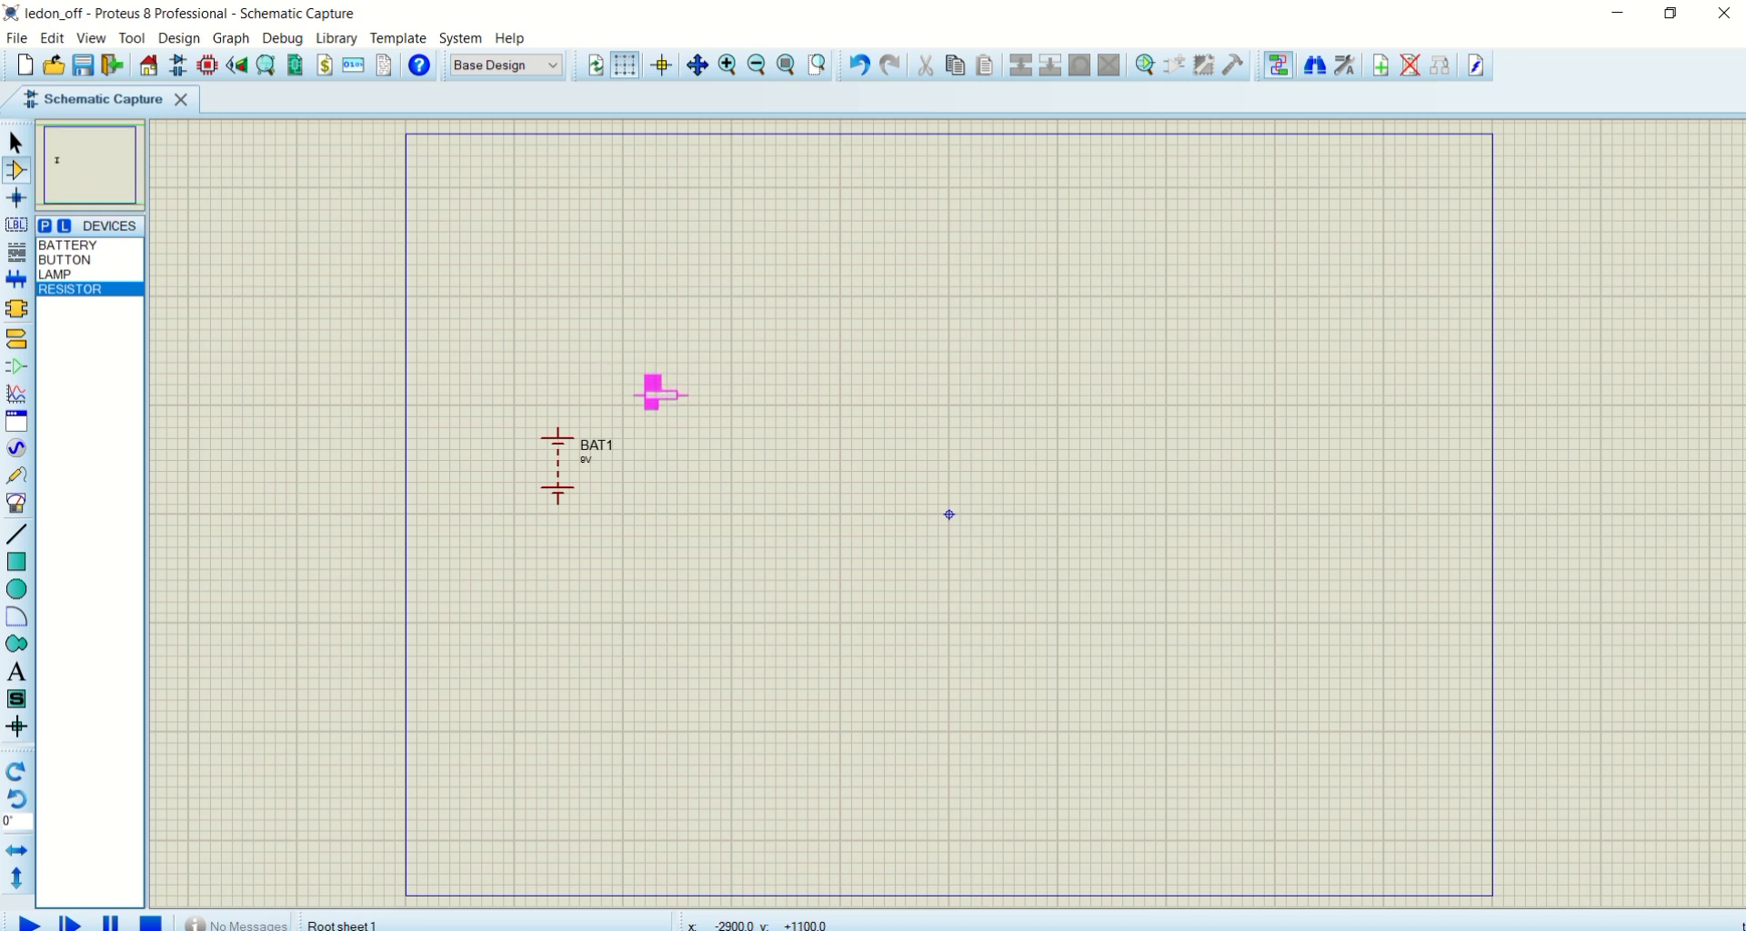
{"action": "left_click", "coordinate": [664, 382]}
Place a BUTTON horizontally on the schematic, to the right of the resistor and level with it
{"action": "left_click", "coordinate": [50, 260]}
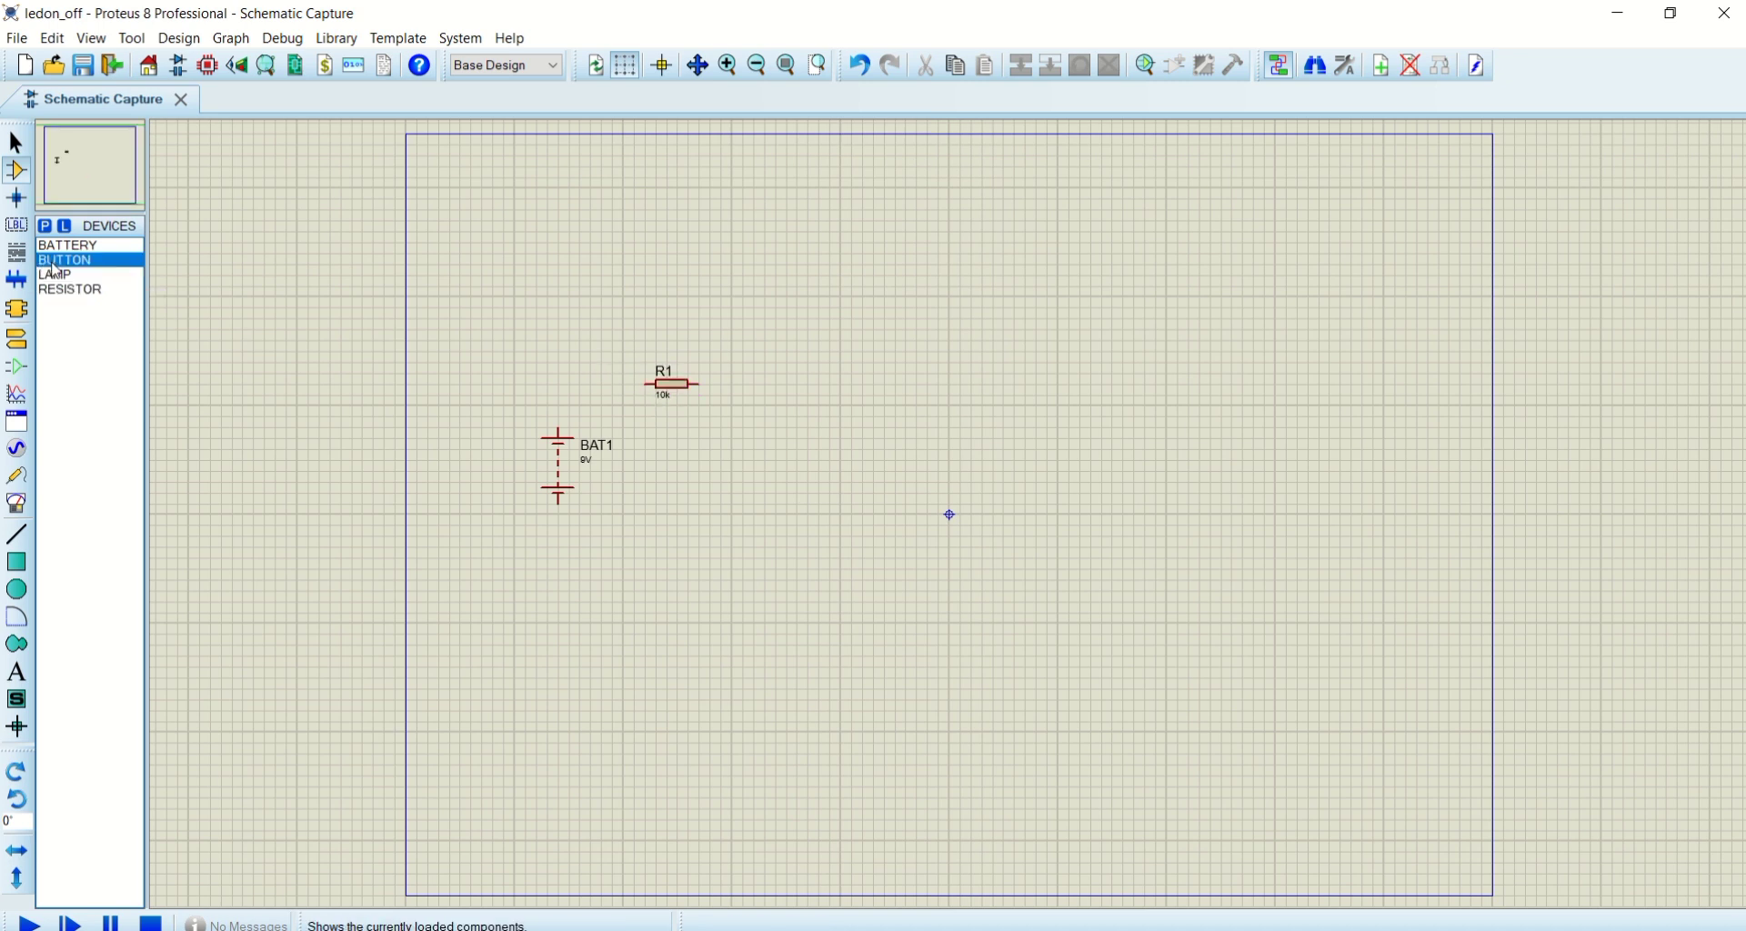
{"action": "left_click", "coordinate": [847, 378]}
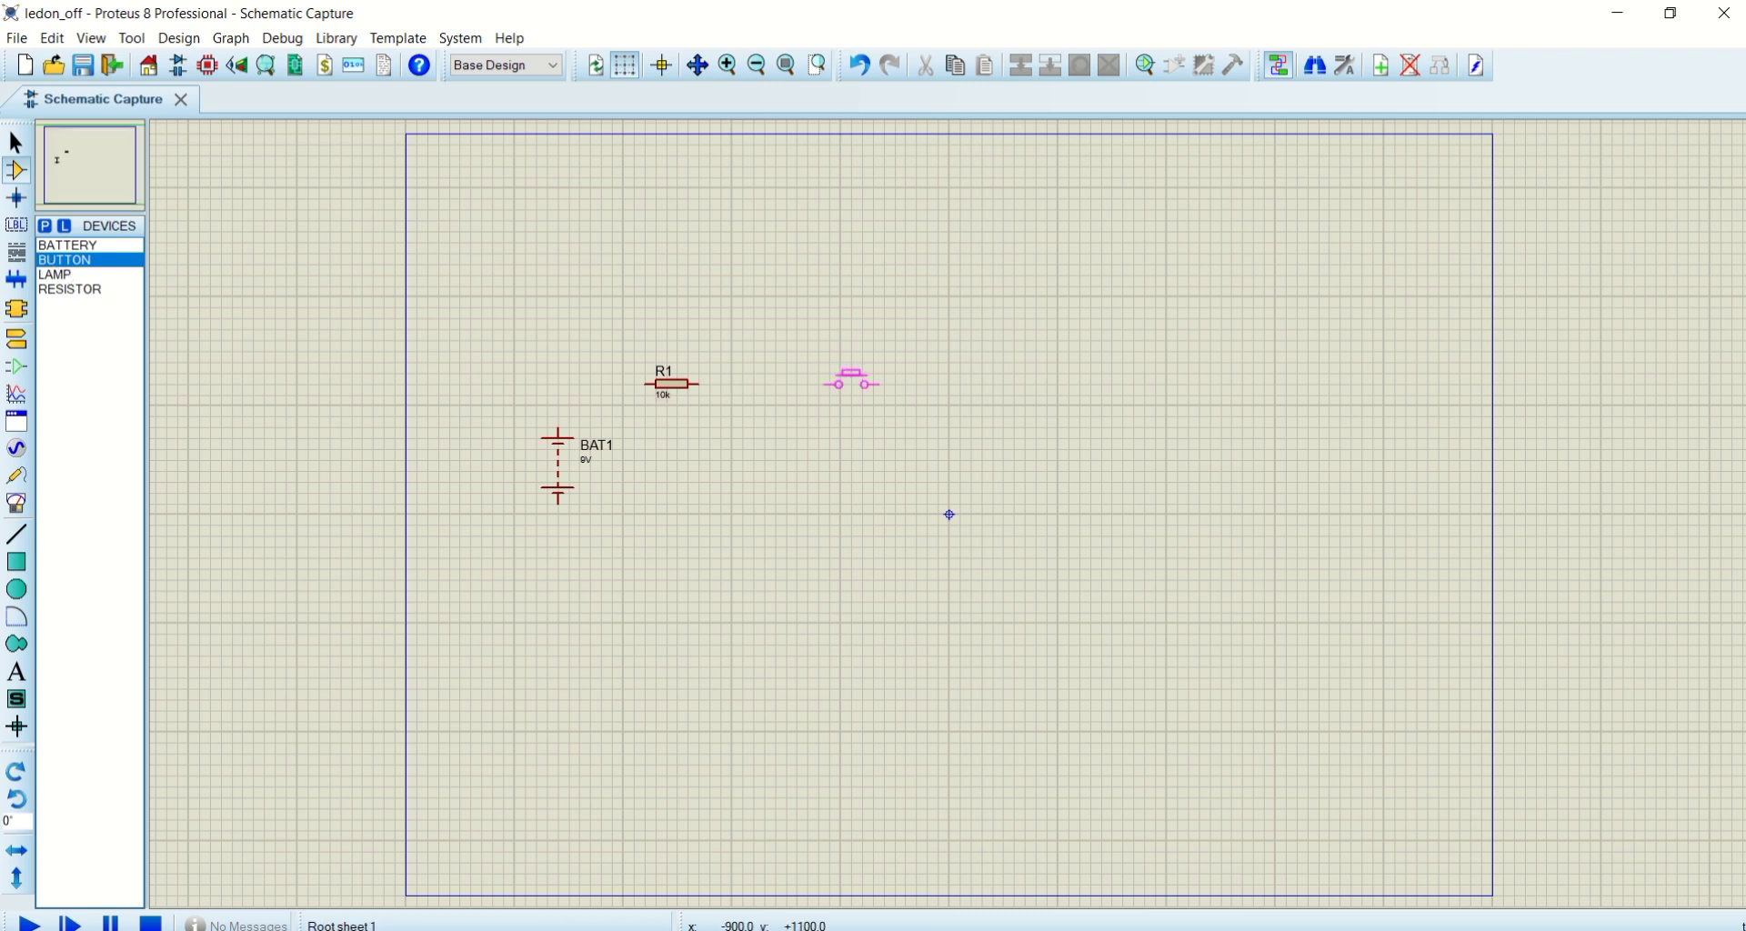
{"action": "left_click", "coordinate": [862, 382]}
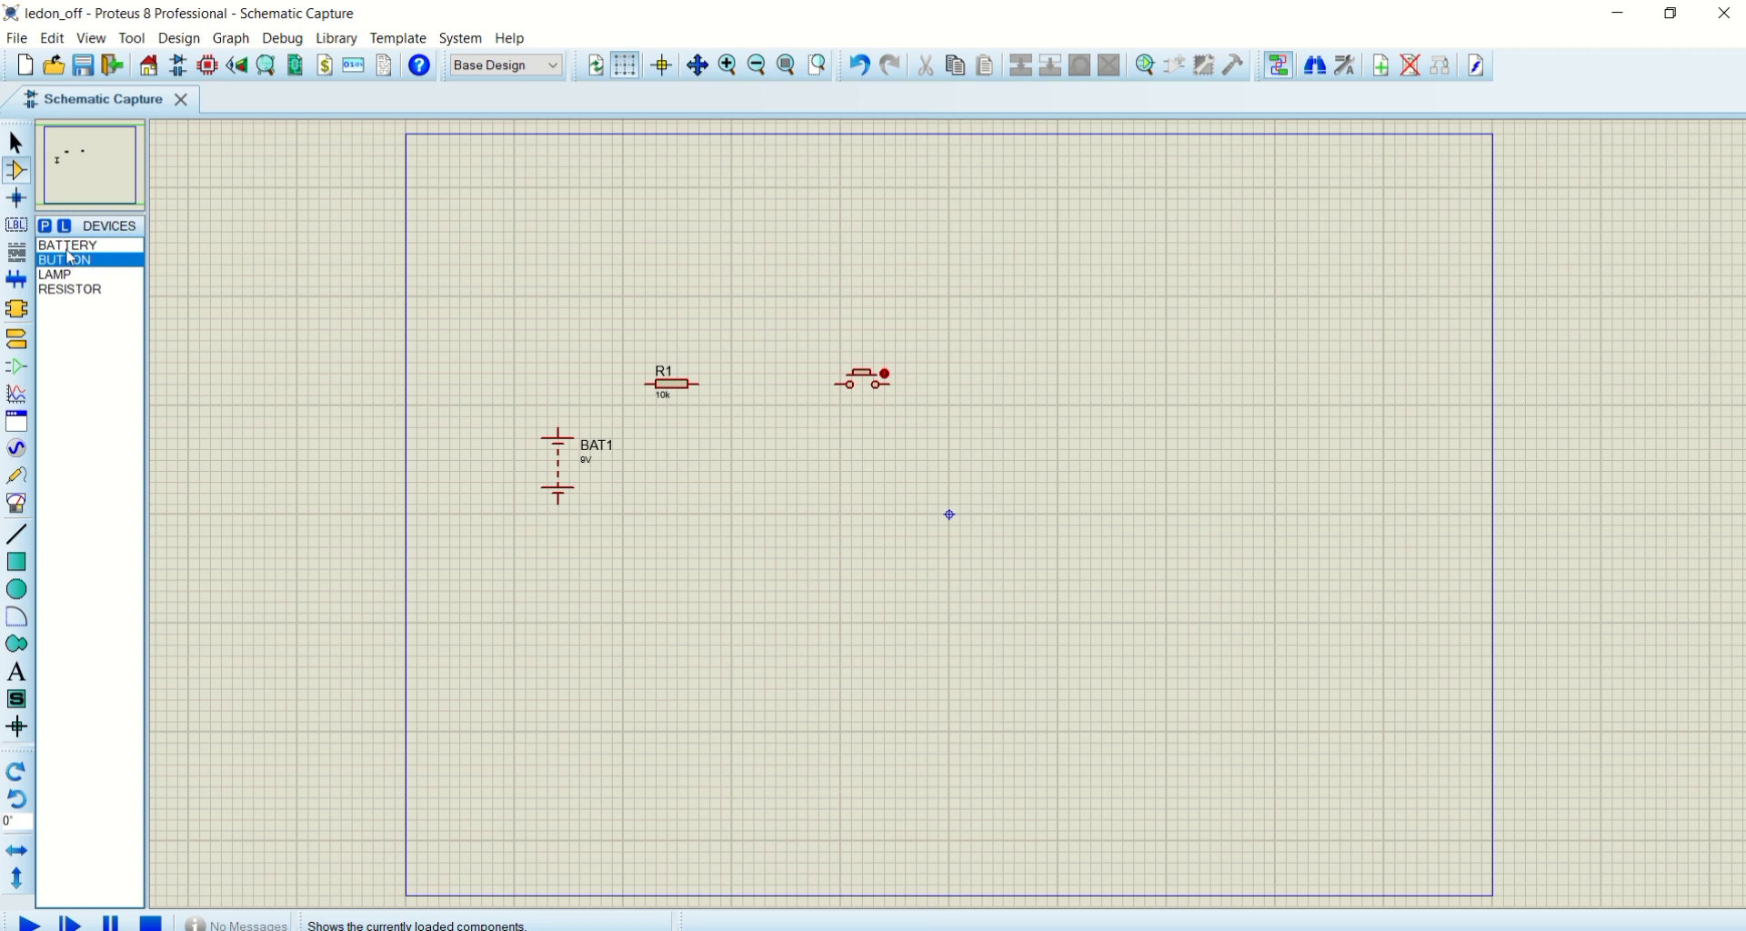
Place a LAMP vertically on the schematic, below and slightly to the right of the push button
{"action": "left_click", "coordinate": [70, 276]}
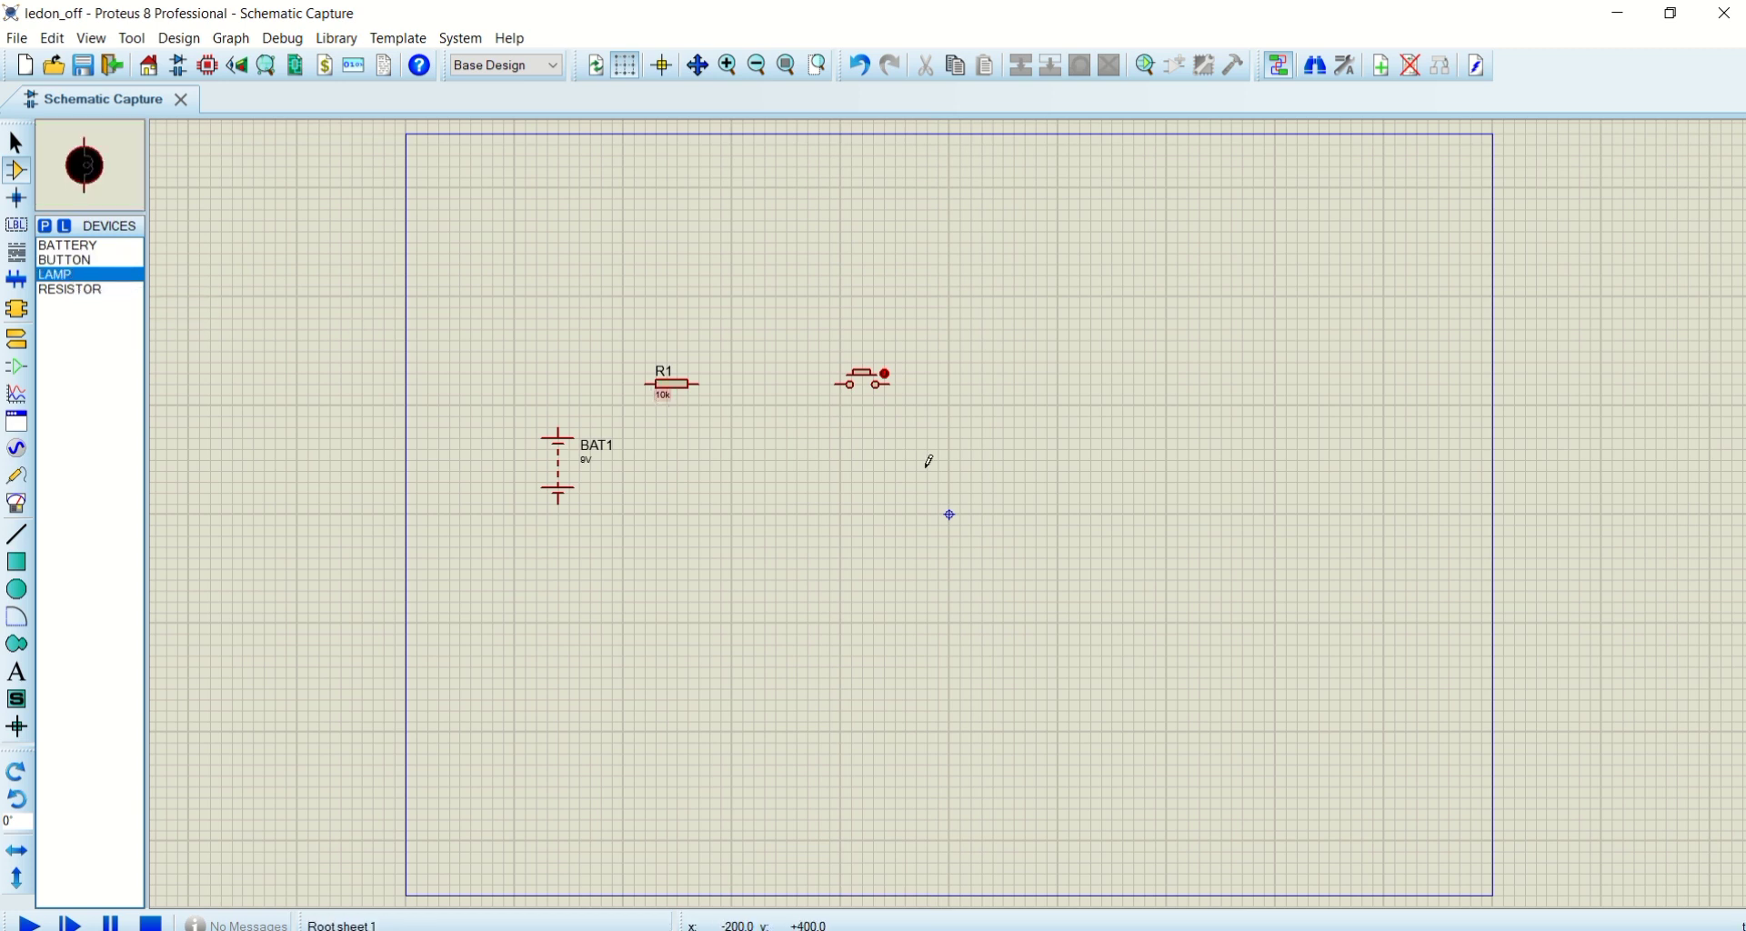
{"action": "left_click", "coordinate": [927, 466]}
{"action": "left_click", "coordinate": [949, 514]}
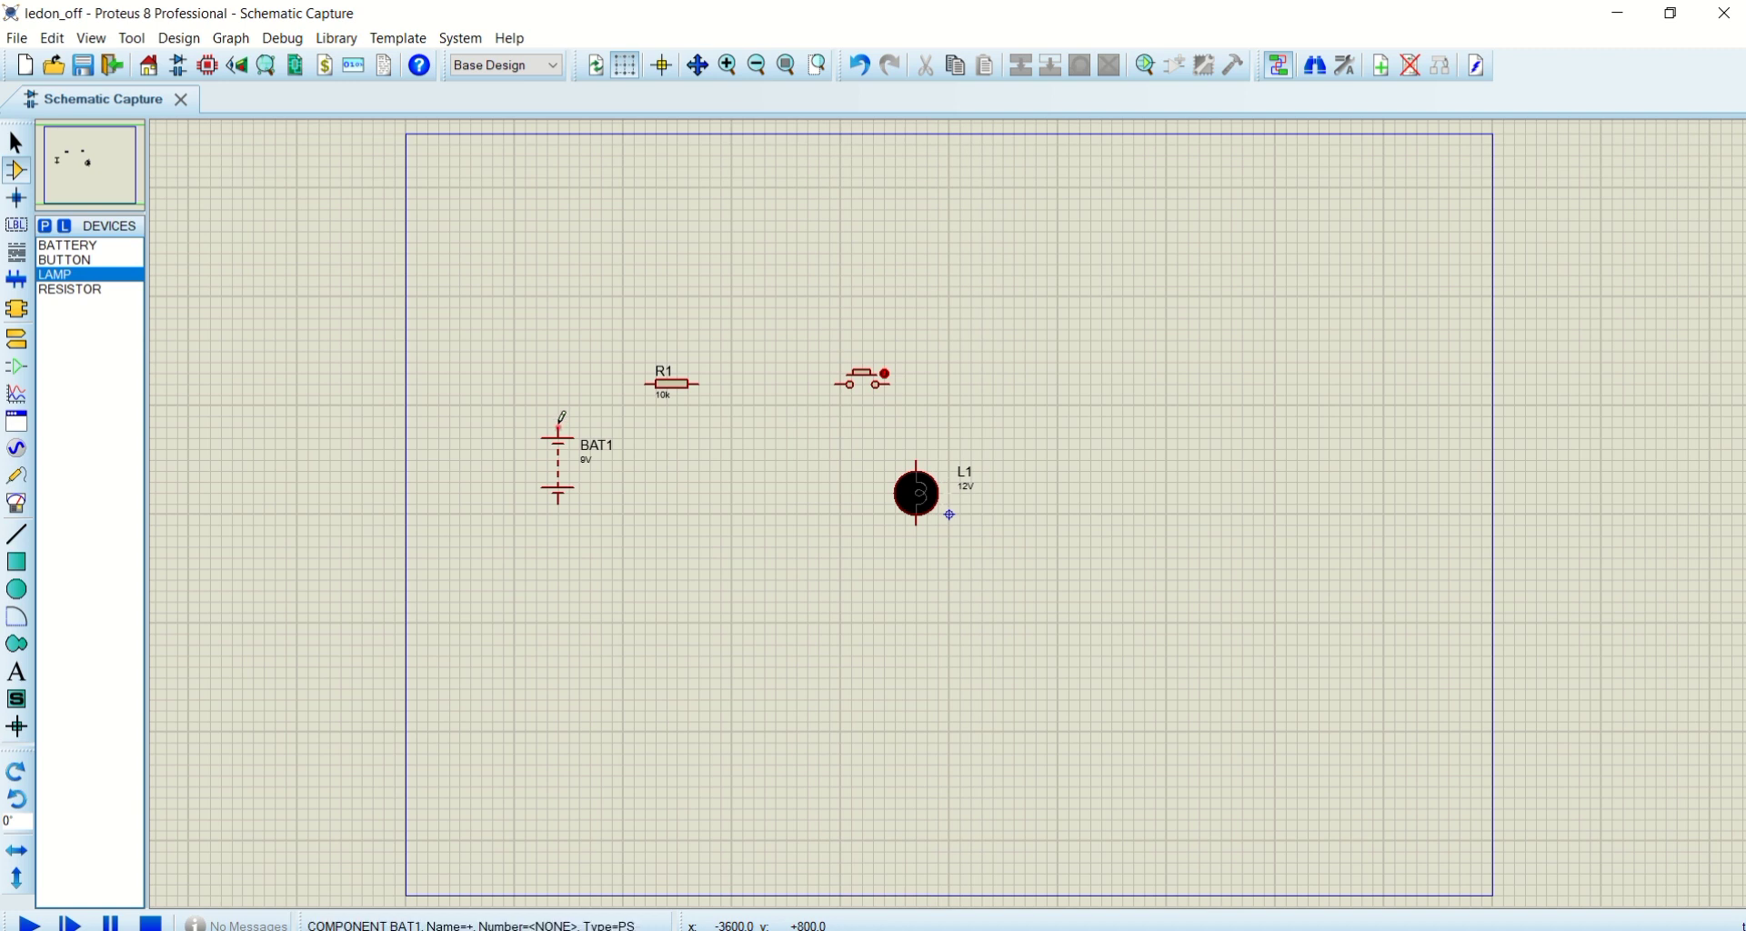
Wire the battery, resistor, push button and lamp in series to form a closed loop
{"action": "left_click", "coordinate": [558, 423]}
{"action": "left_click", "coordinate": [649, 382]}
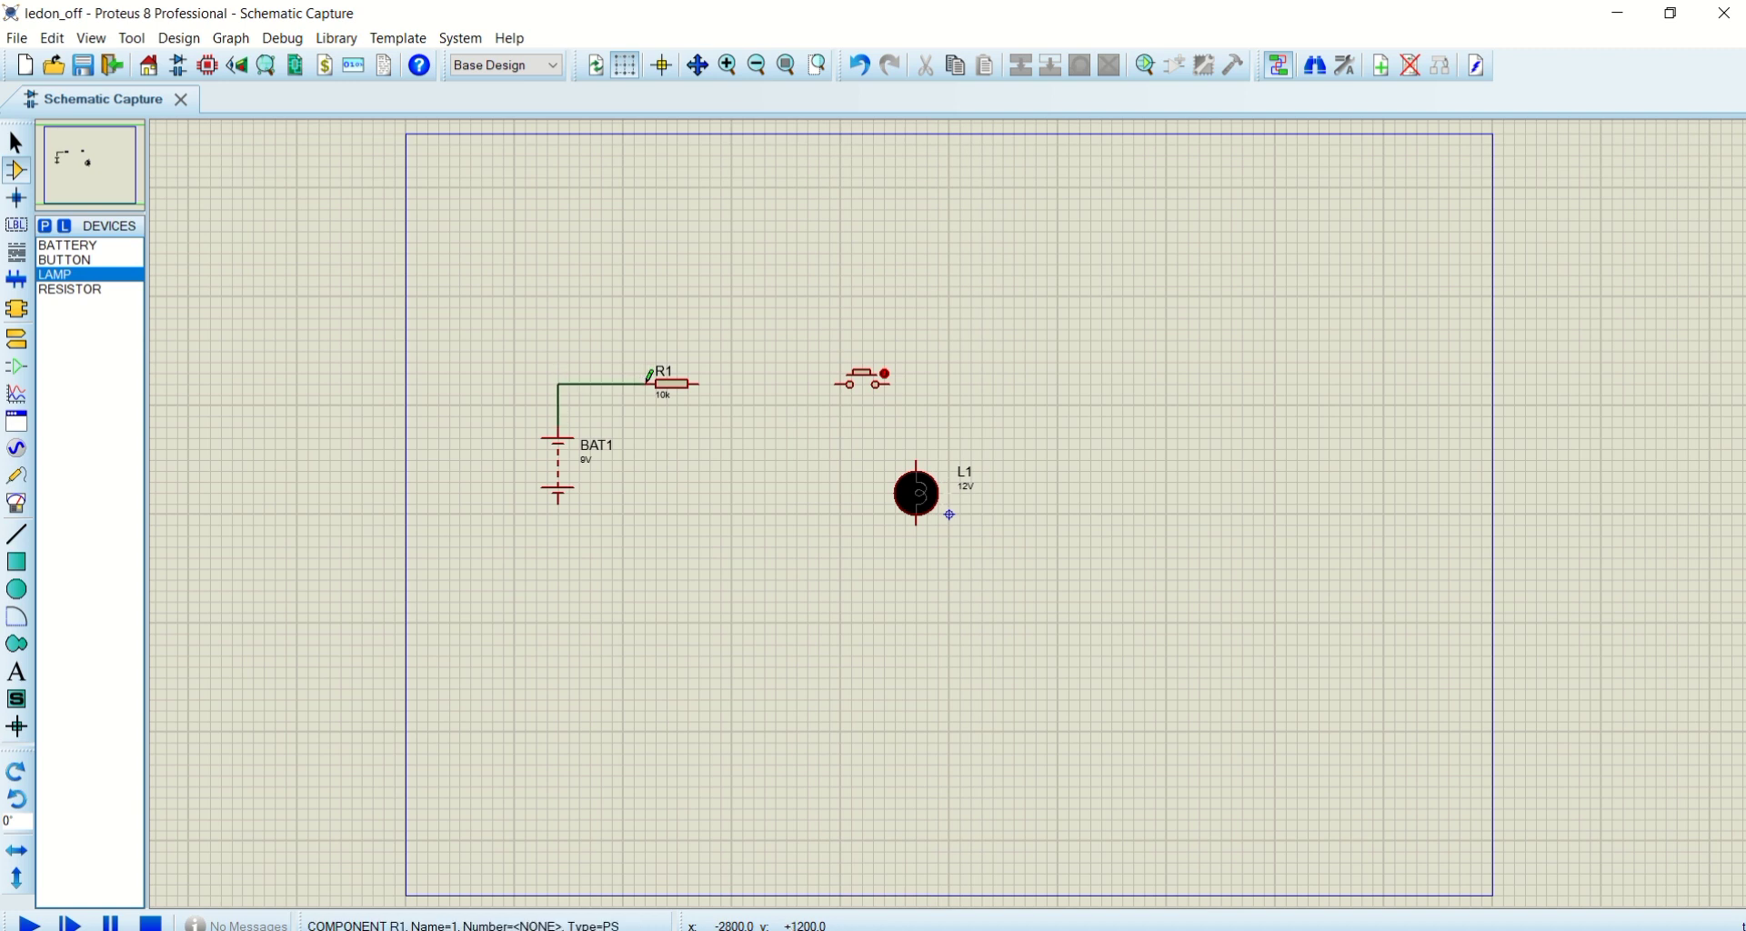
{"action": "left_click", "coordinate": [699, 384]}
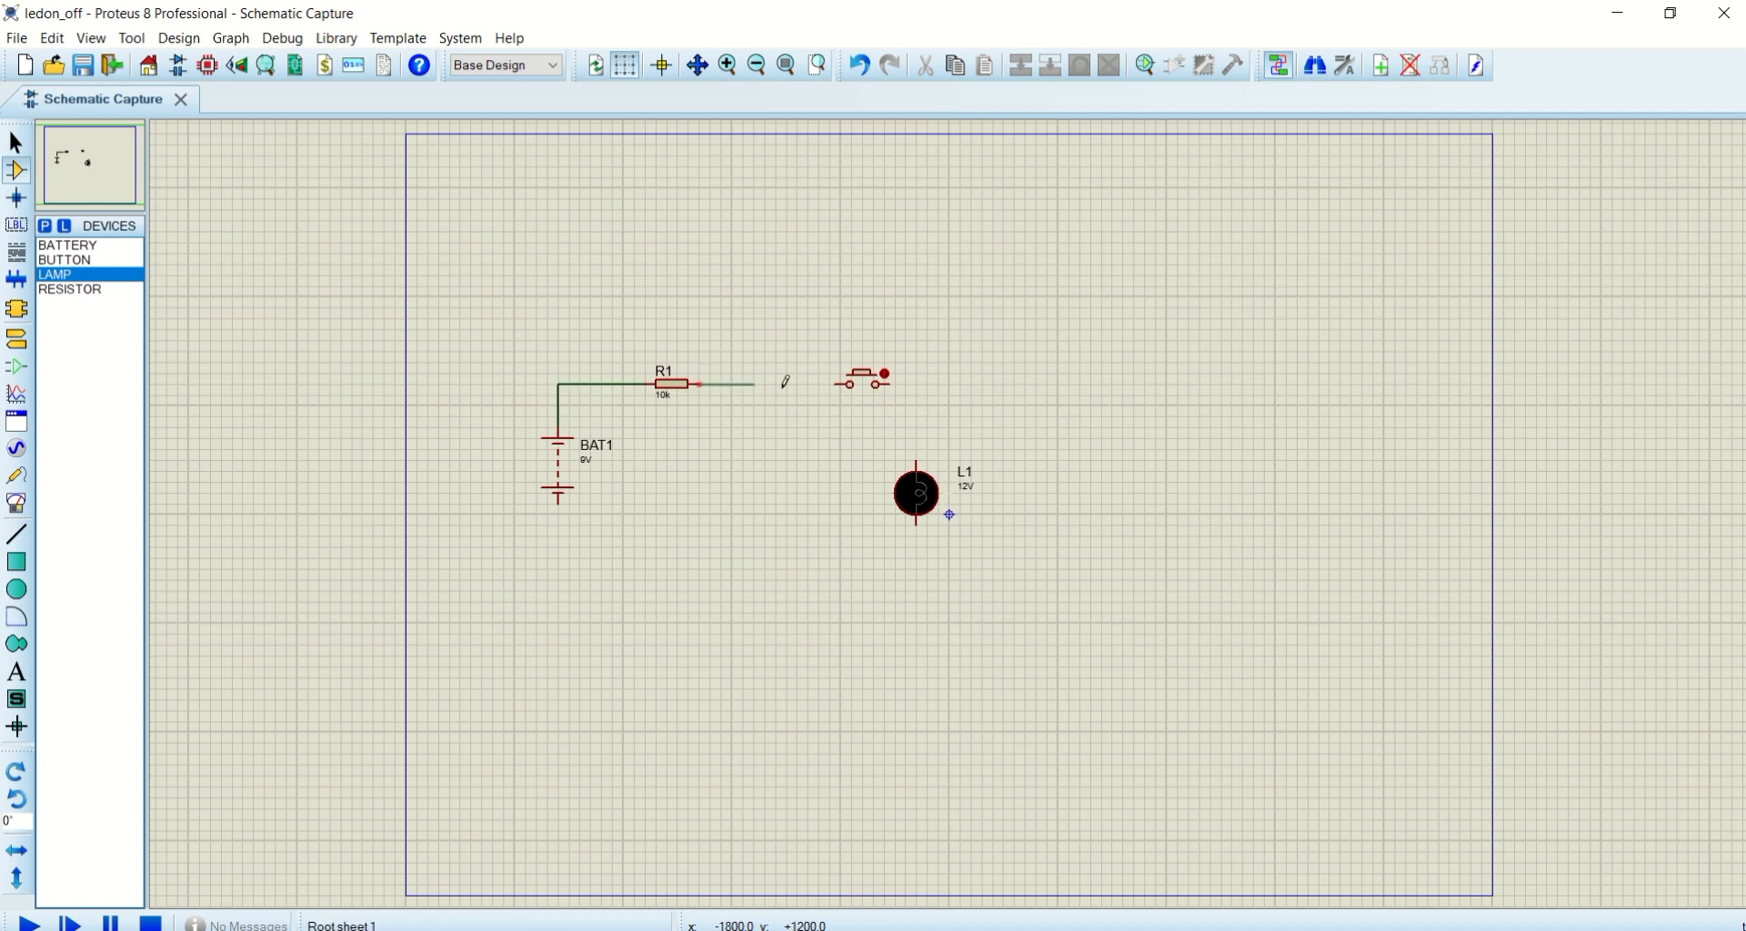
{"action": "left_click", "coordinate": [835, 381]}
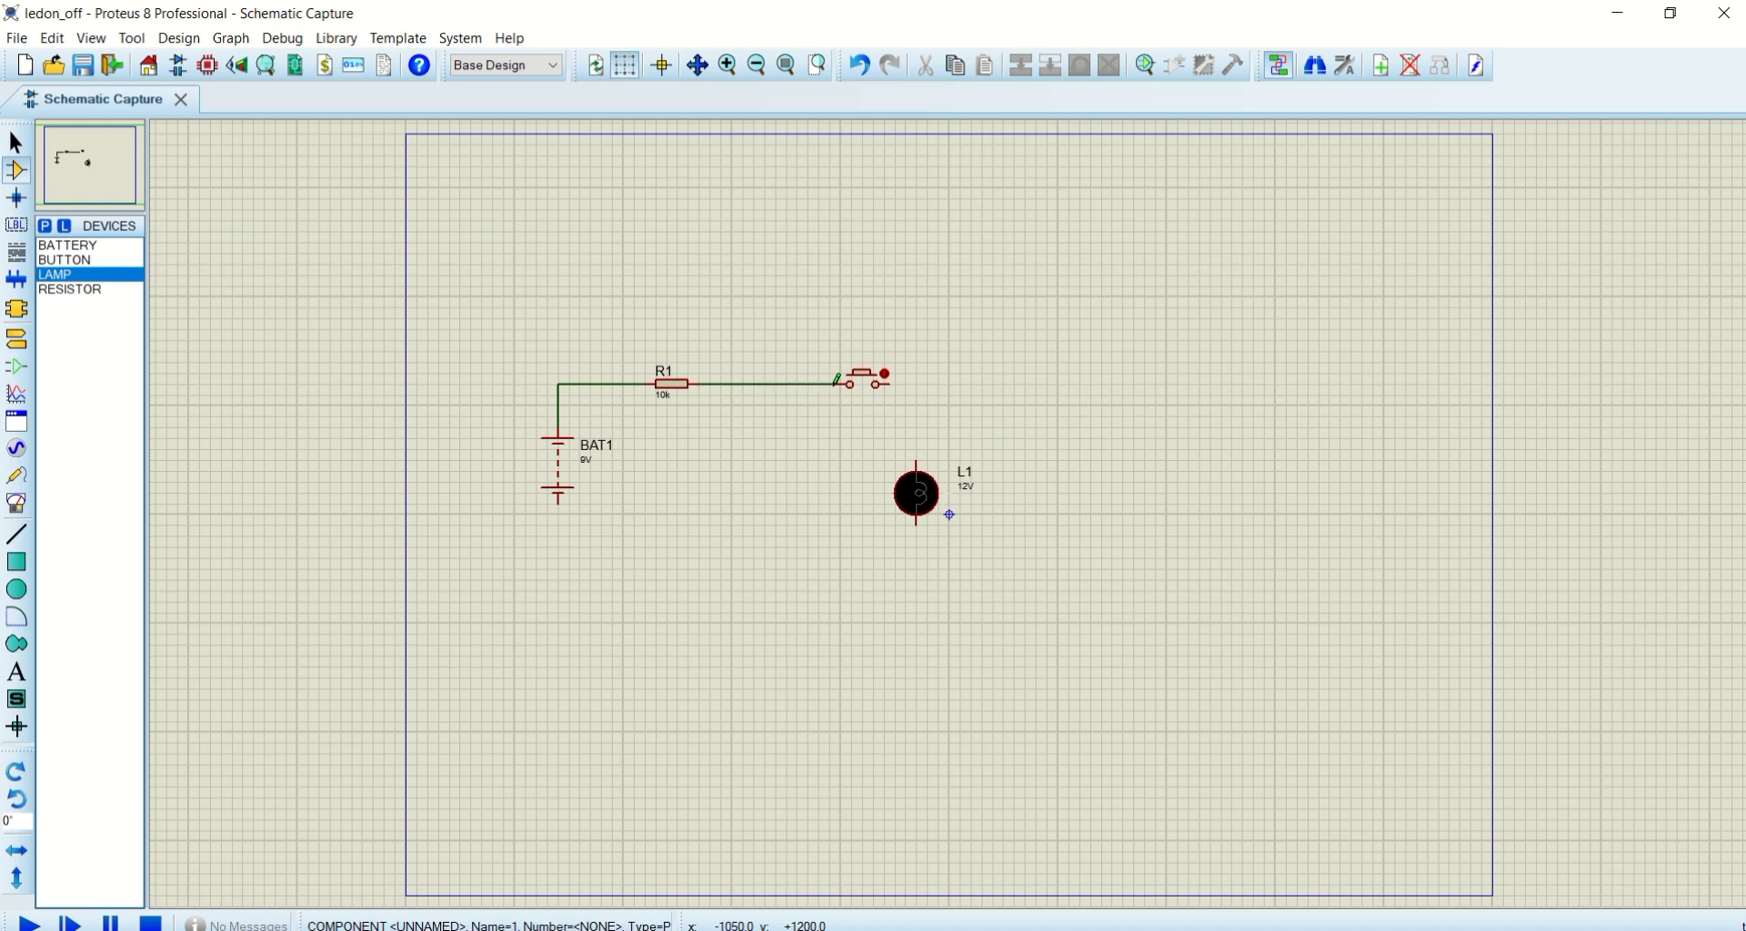
{"action": "left_click", "coordinate": [892, 383]}
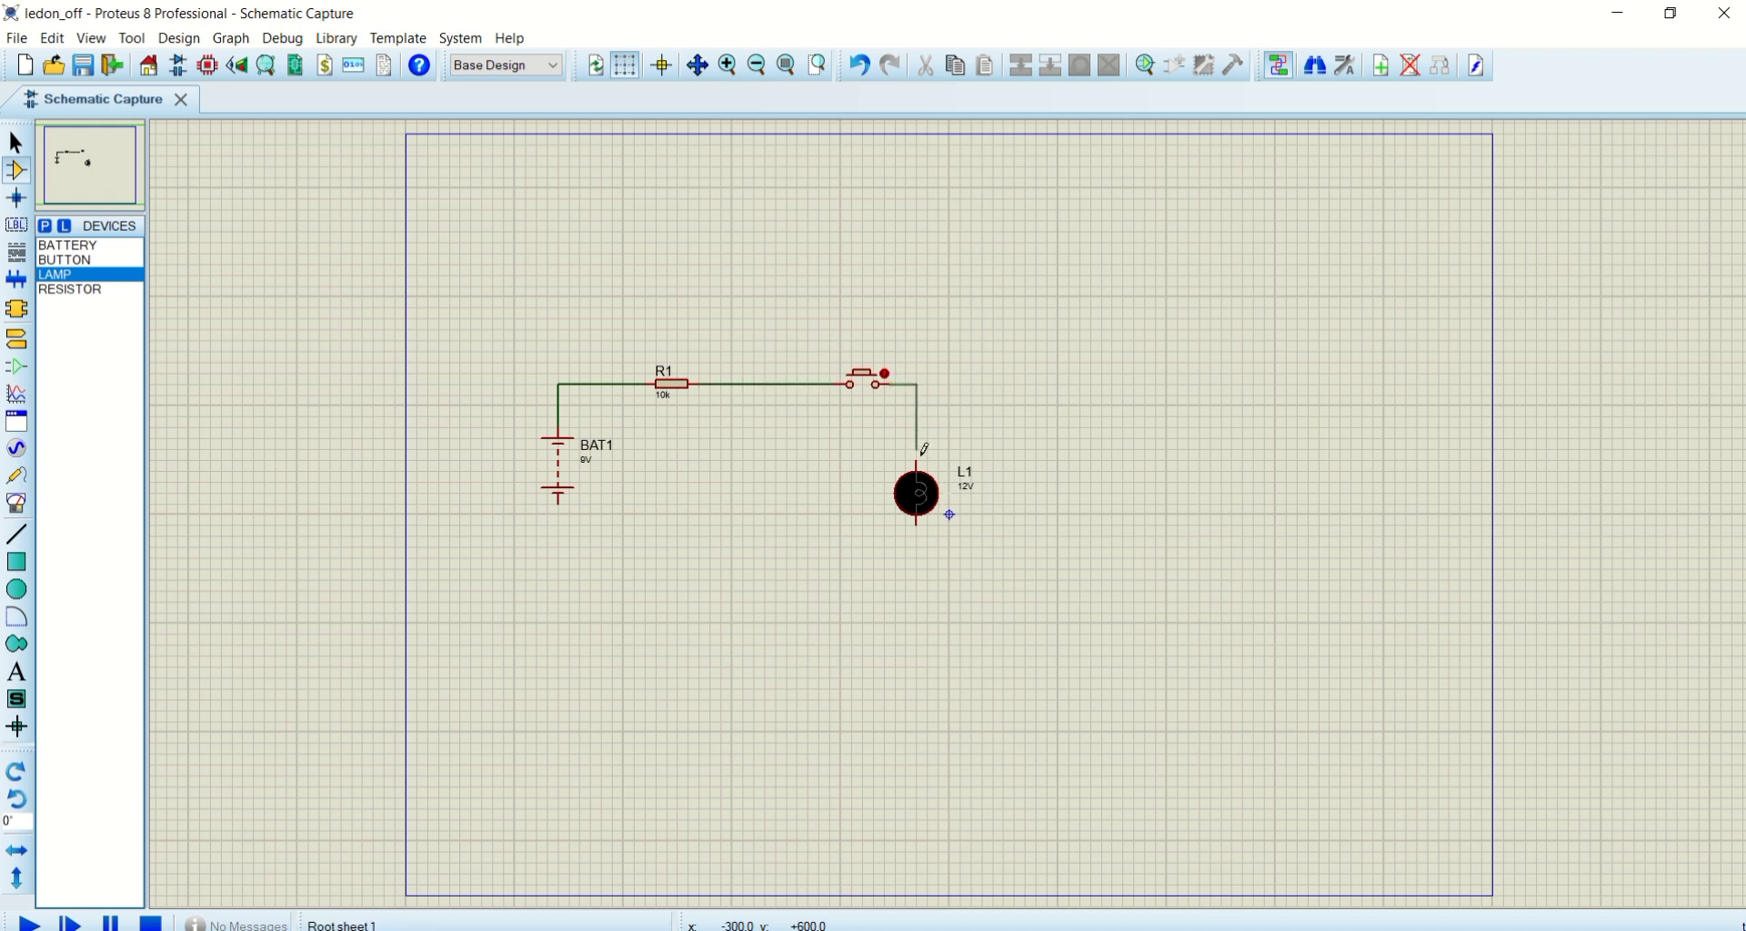
{"action": "left_click", "coordinate": [918, 459]}
{"action": "left_click", "coordinate": [560, 510]}
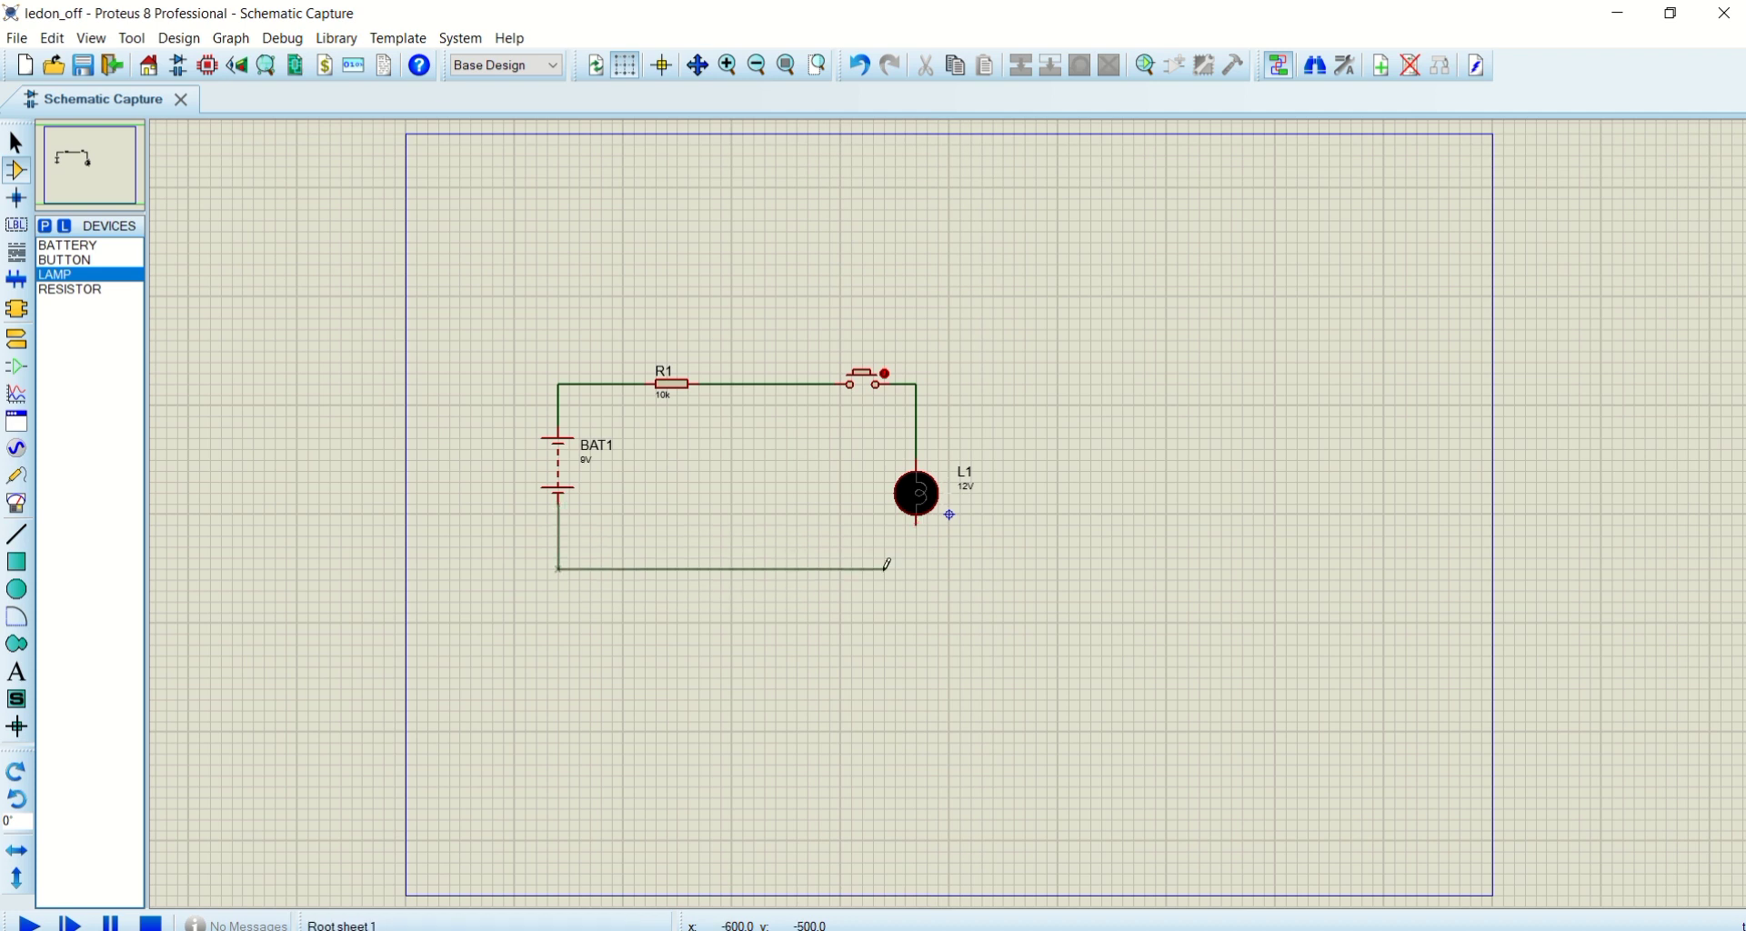
{"action": "left_click", "coordinate": [916, 526]}
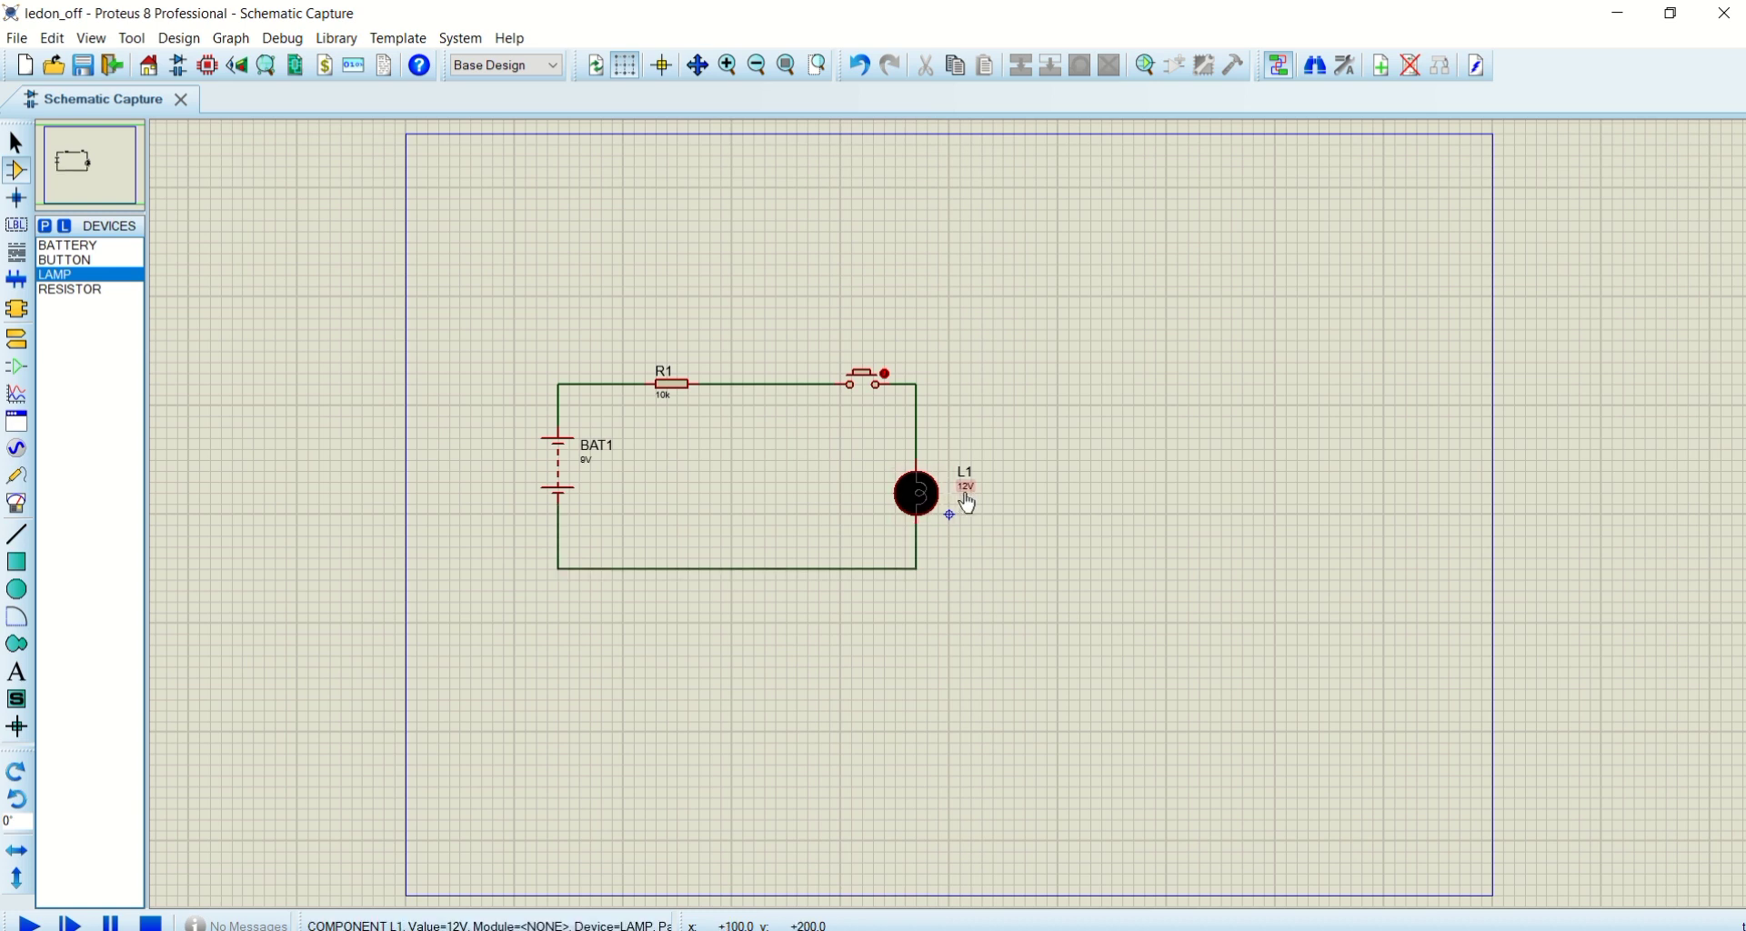
Set the battery's part value to 12V
{"action": "left_click", "coordinate": [728, 64]}
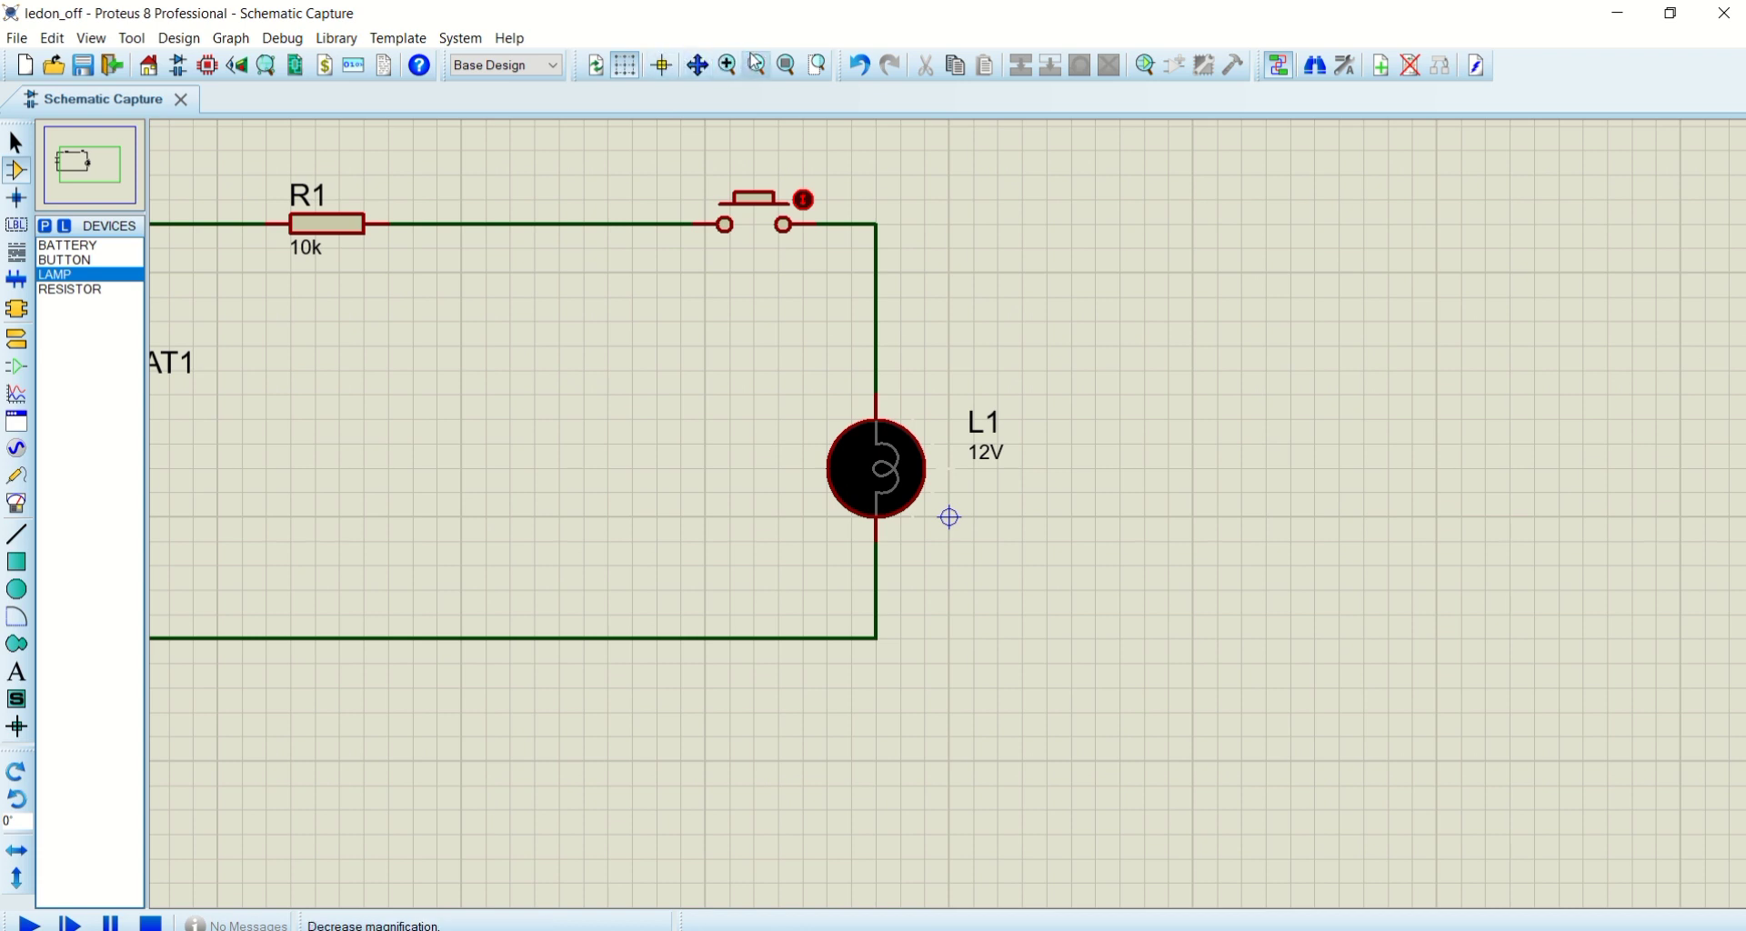
{"action": "left_click", "coordinate": [756, 65]}
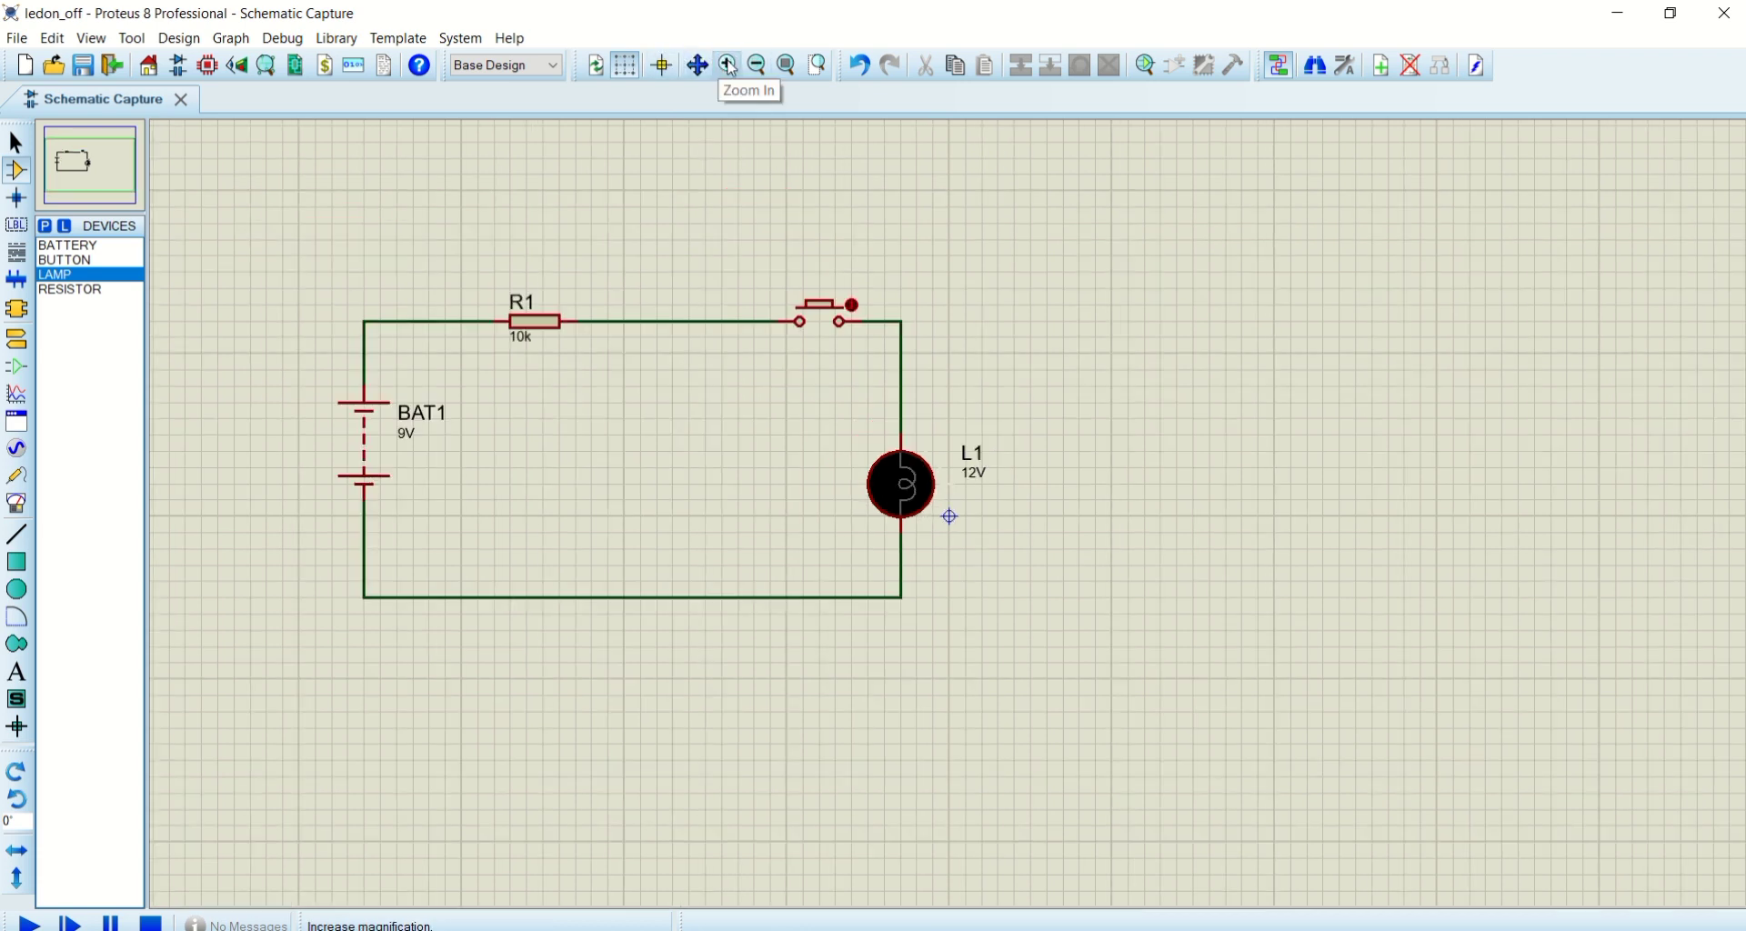
{"action": "left_click", "coordinate": [108, 169]}
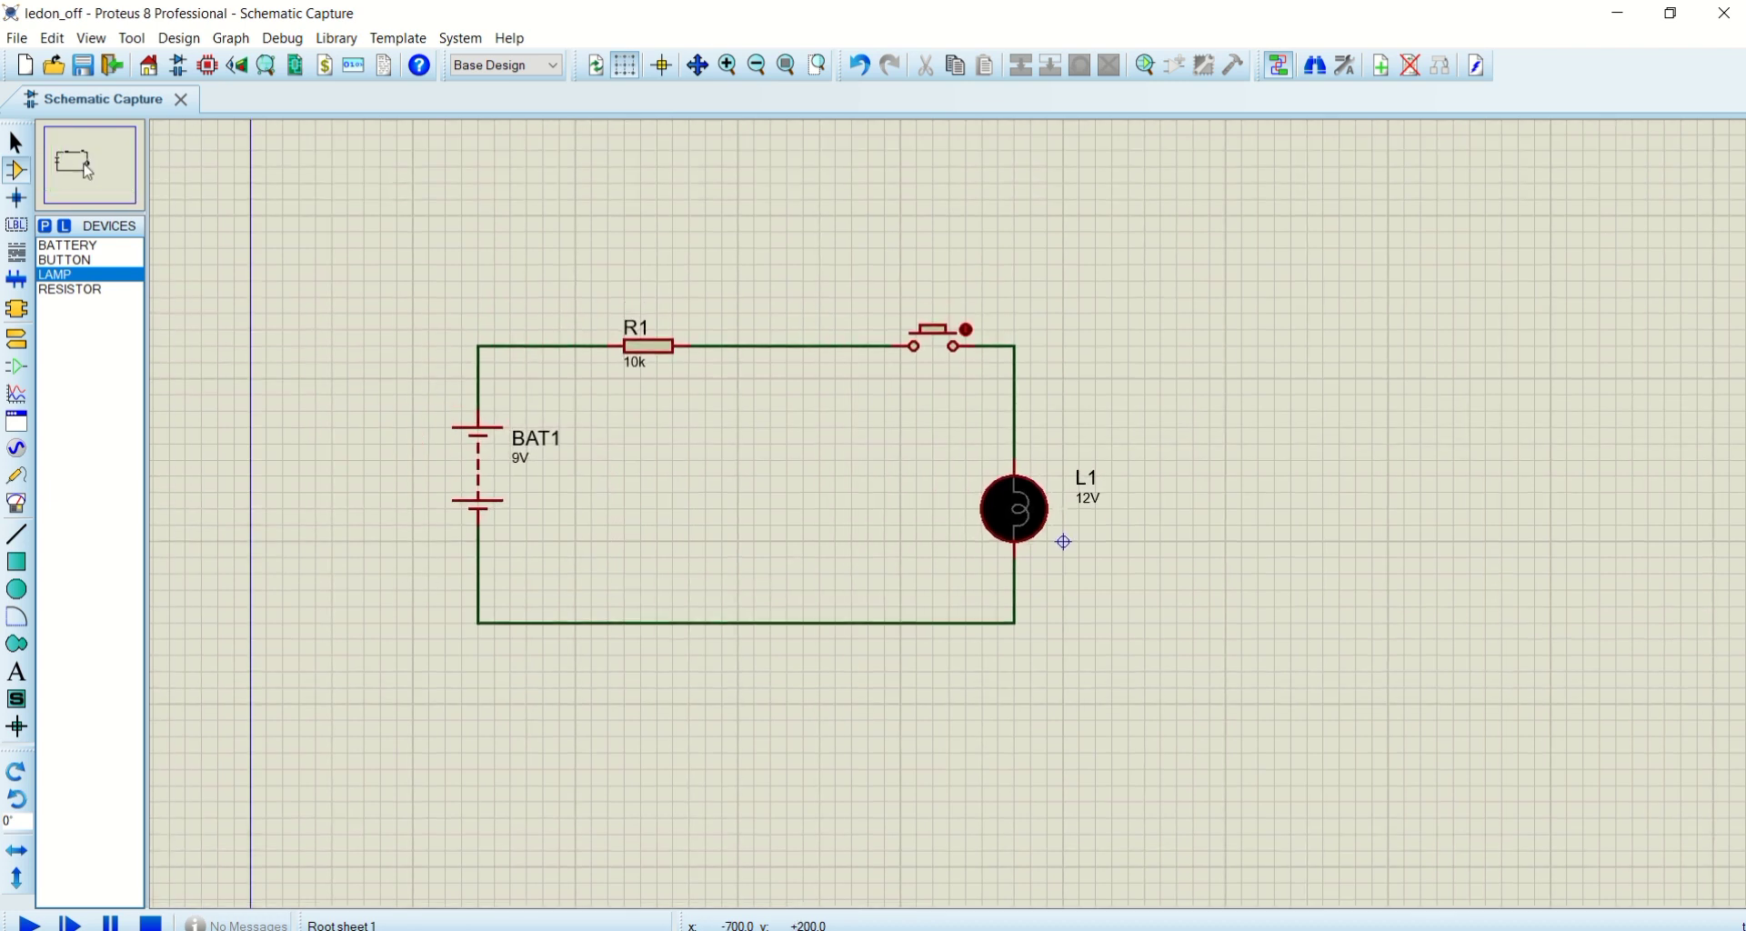
{"action": "left_click", "coordinate": [83, 164]}
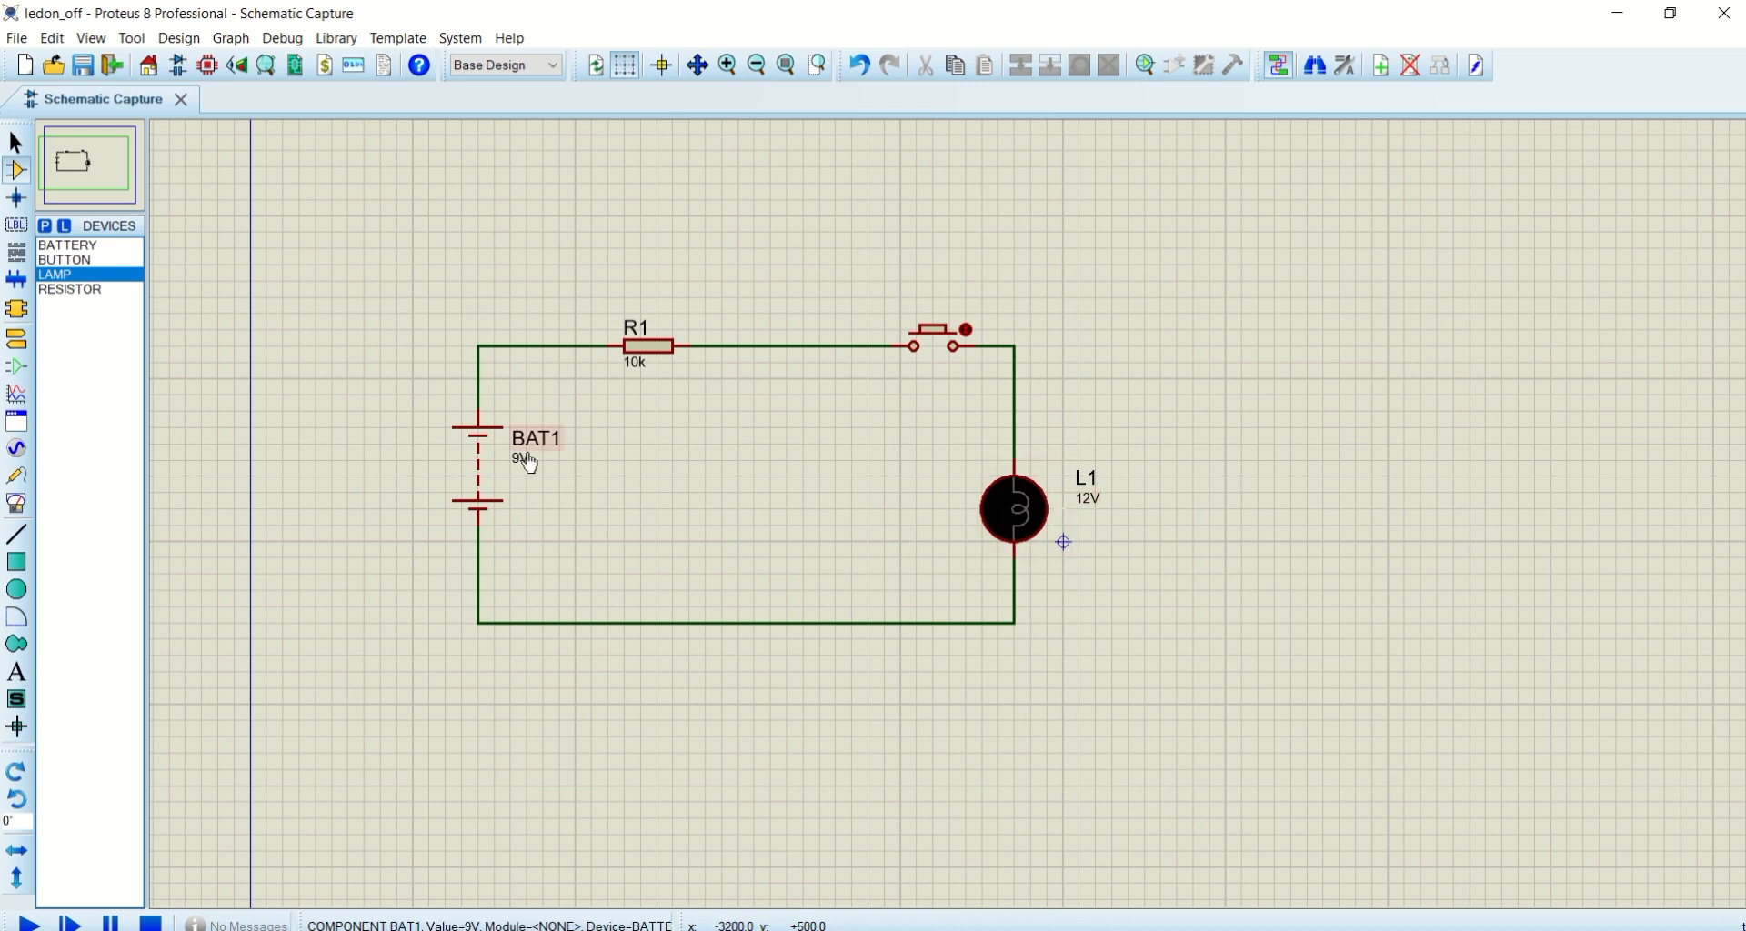
{"action": "double_click", "coordinate": [522, 464]}
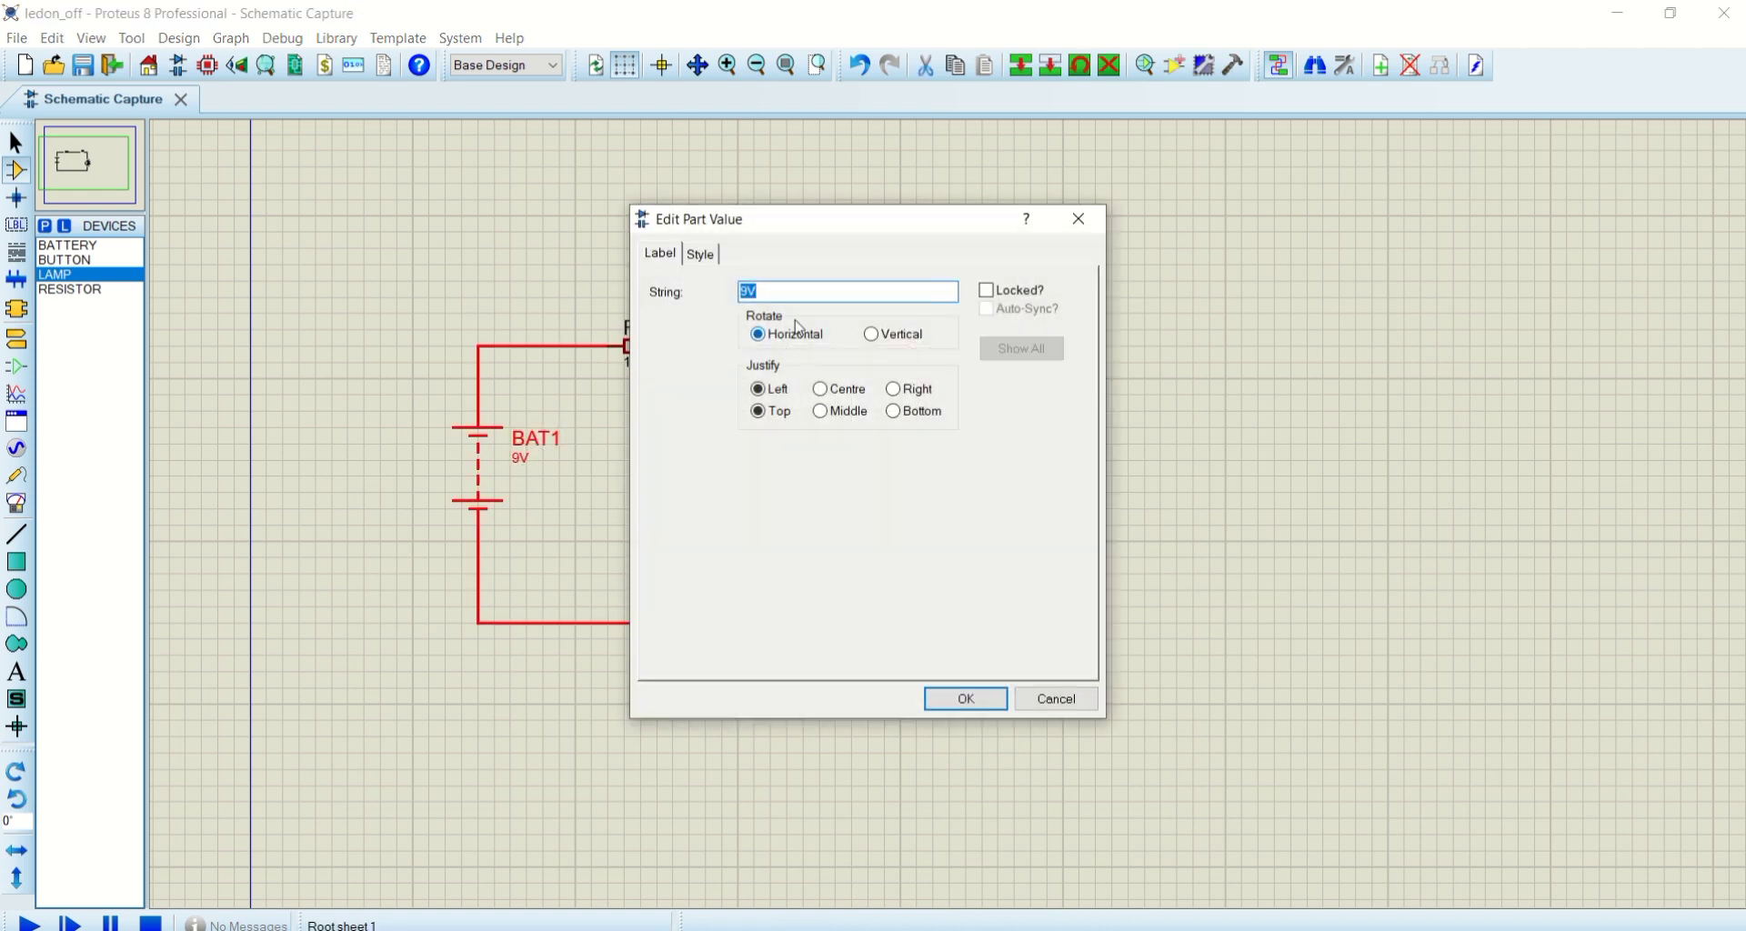
{"action": "left_click", "coordinate": [749, 291]}
{"action": "type", "text": "12"}
{"action": "left_click", "coordinate": [966, 699]}
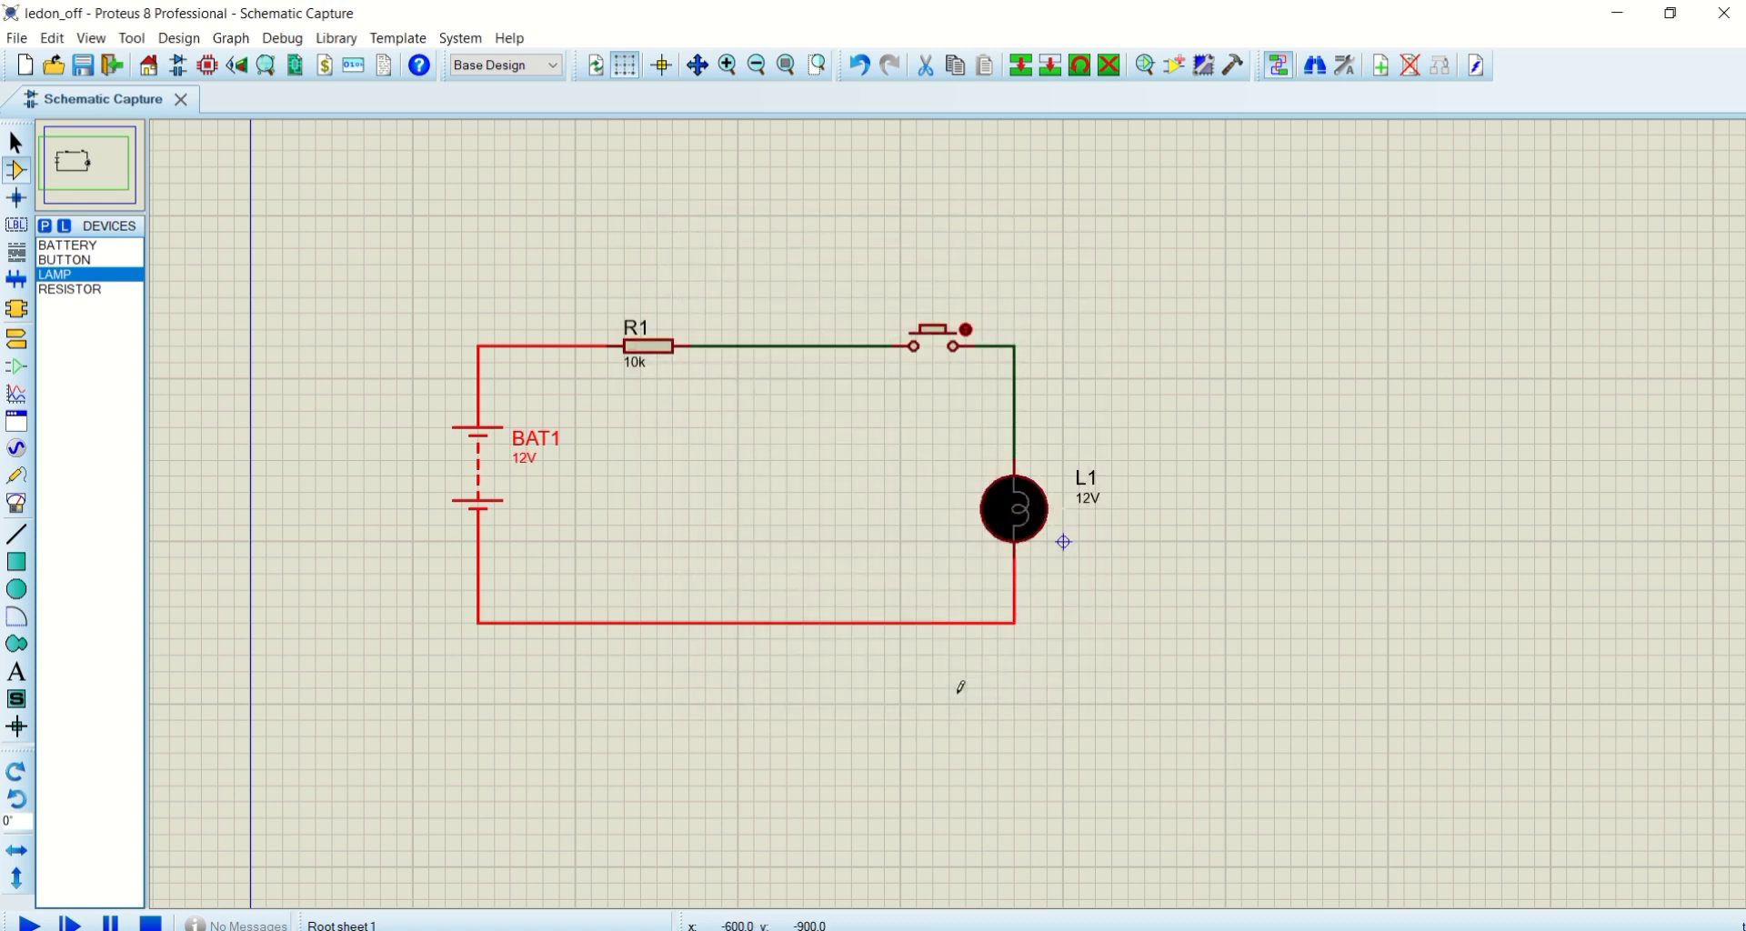
Set the resistor's part value to 100
{"action": "double_click", "coordinate": [634, 368]}
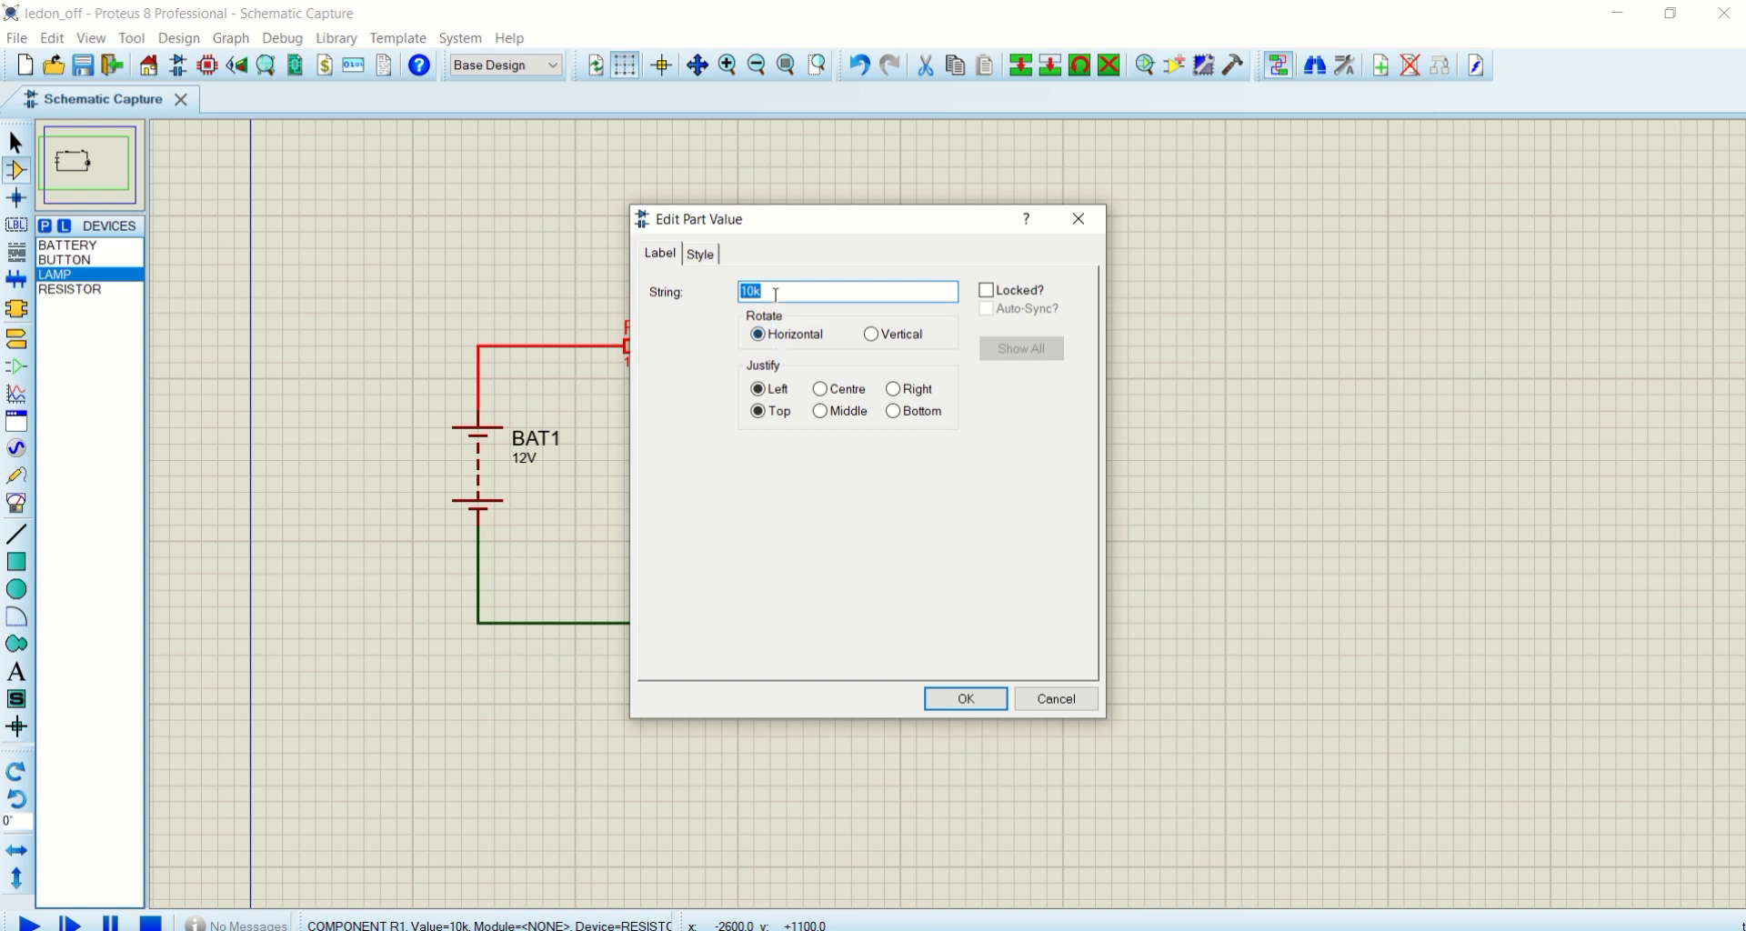
{"action": "left_click", "coordinate": [776, 290]}
{"action": "left_click", "coordinate": [960, 695]}
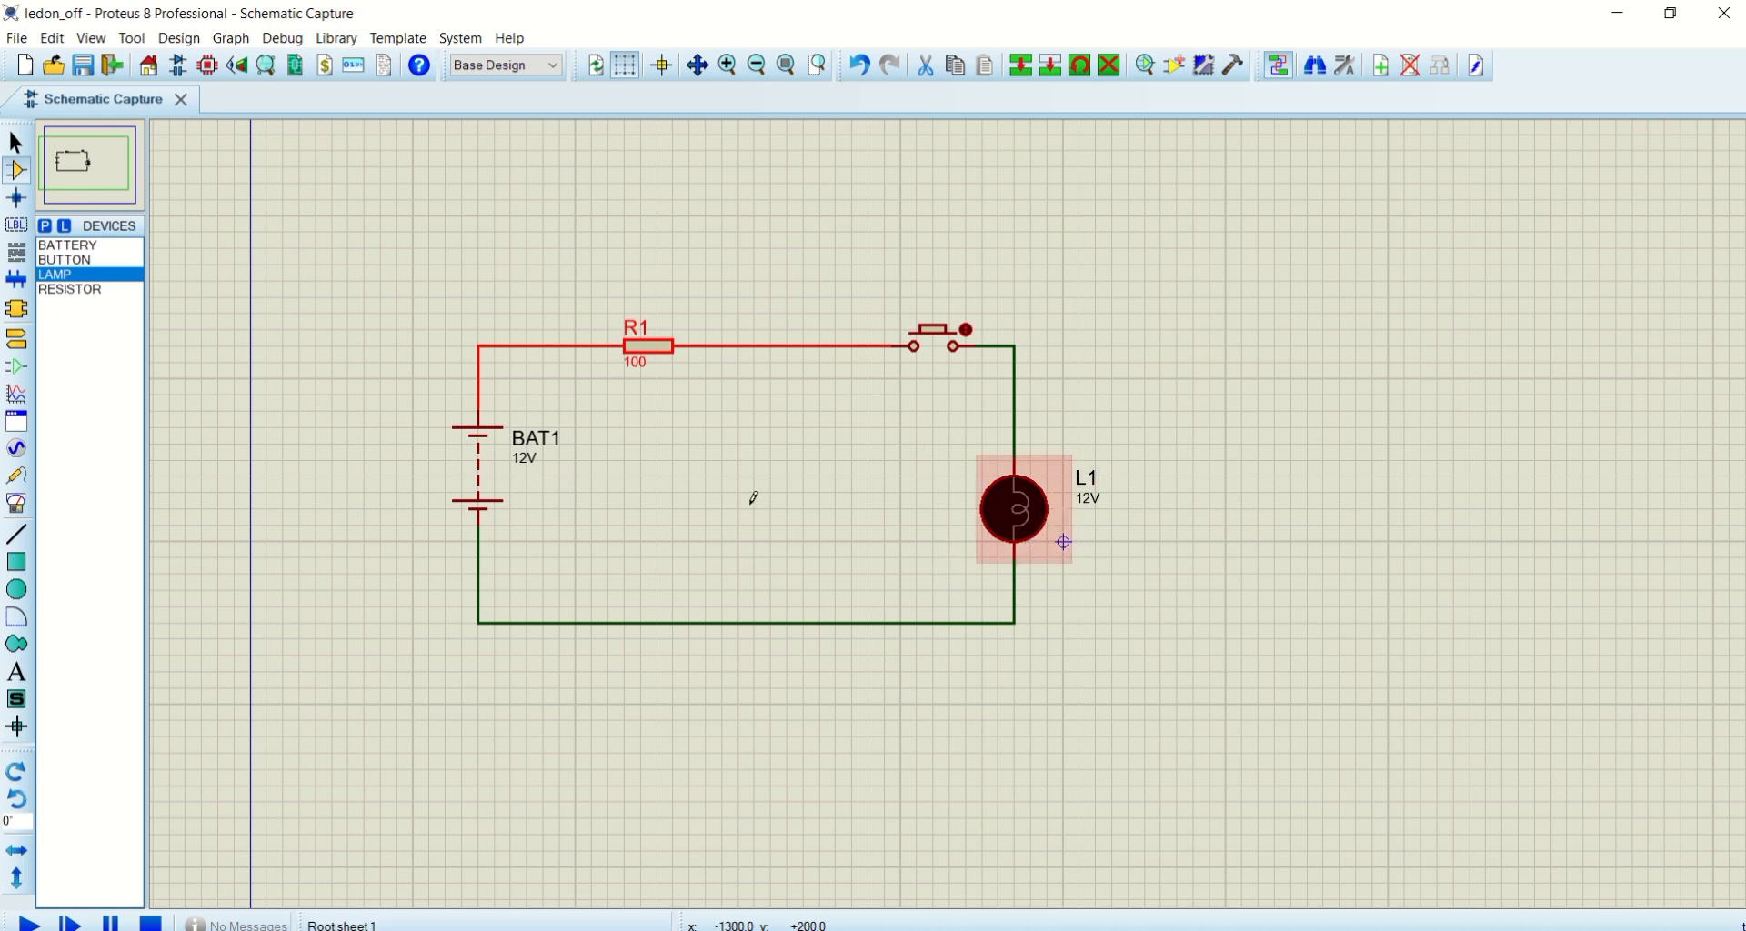
Rename the lamp's part ID to LAMP
{"action": "double_click", "coordinate": [1095, 478]}
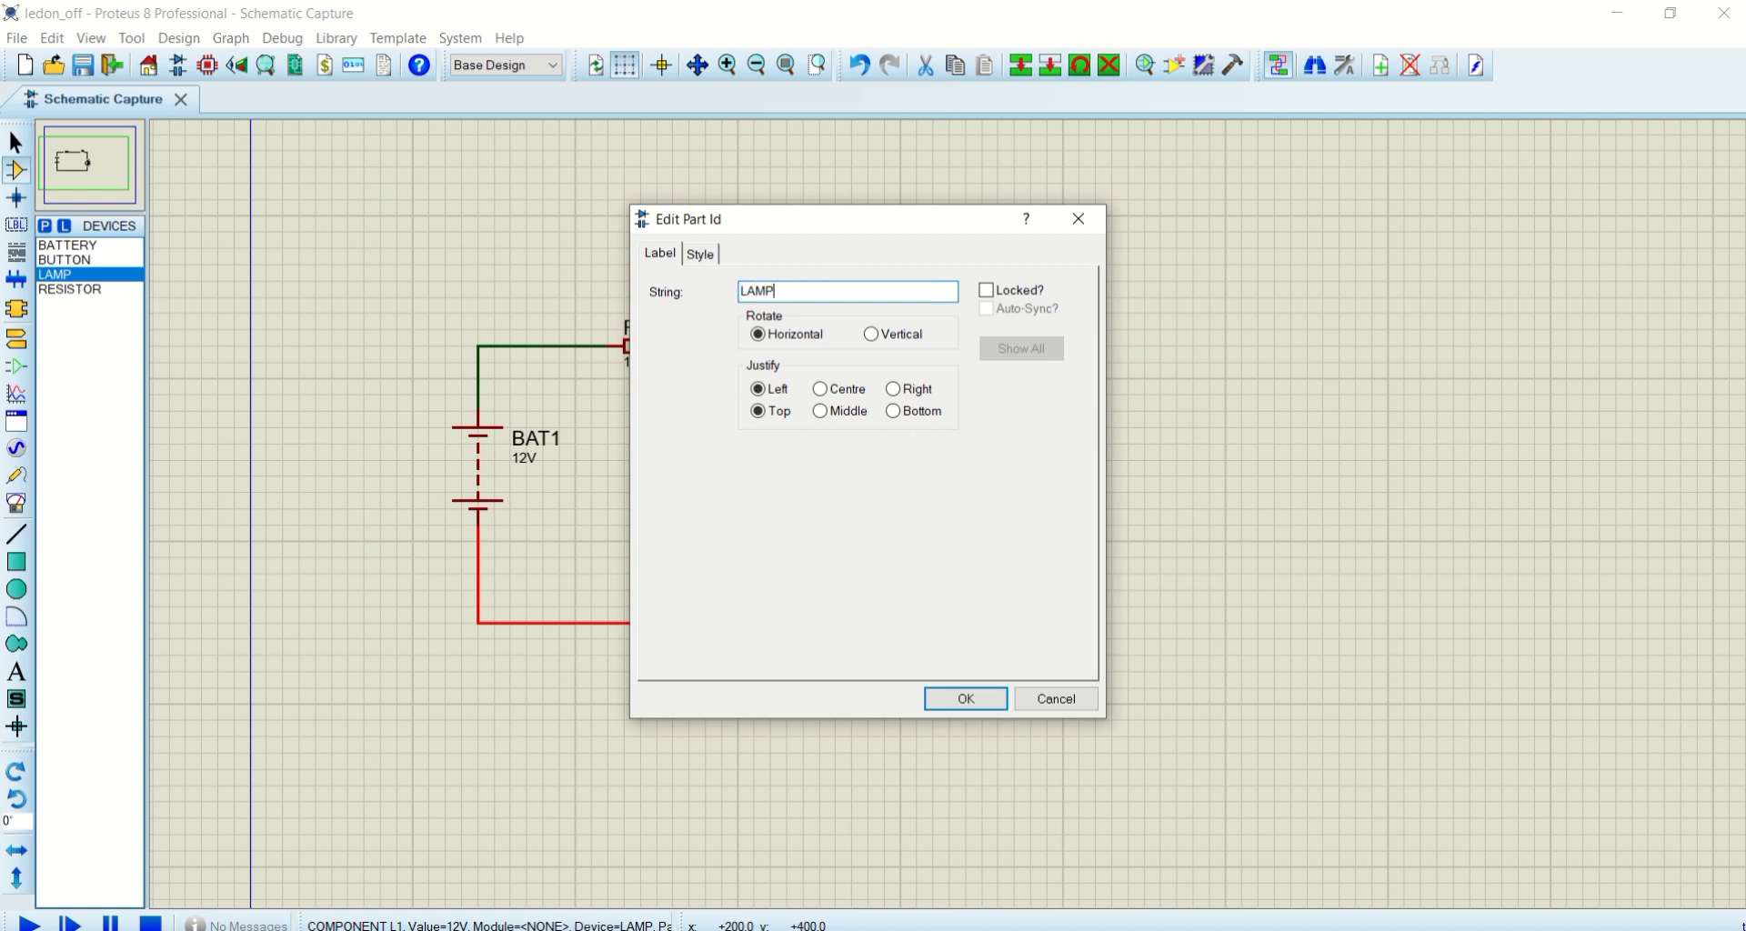
{"action": "type", "text": "LAMP"}
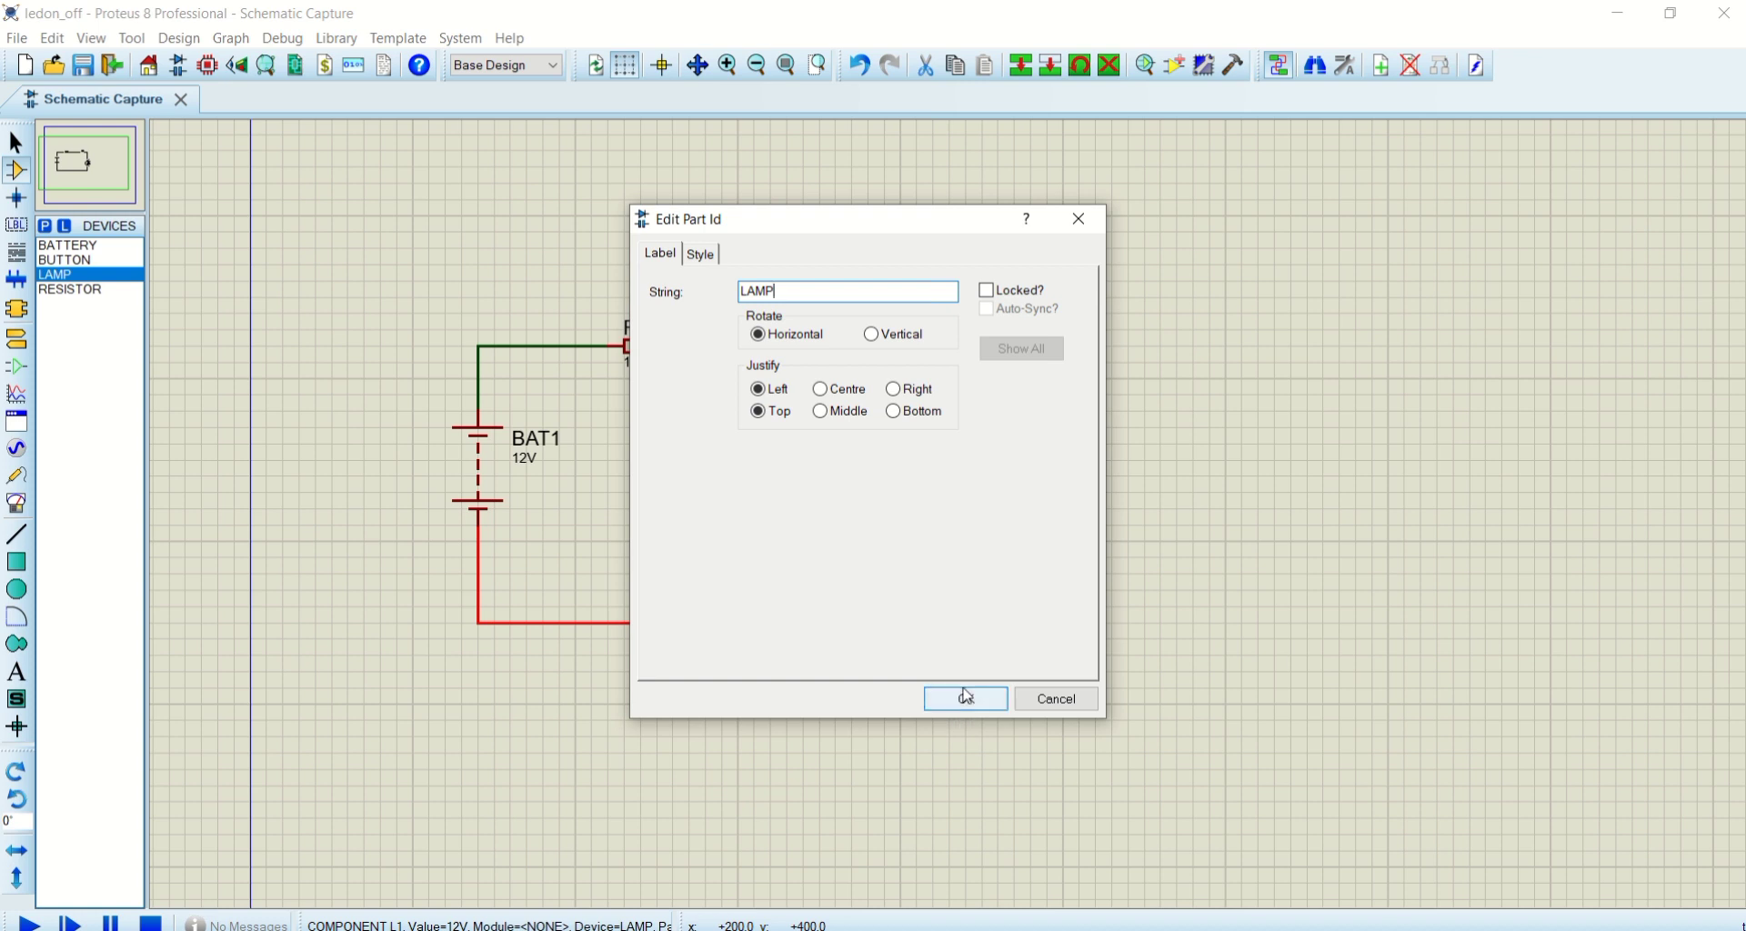
{"action": "left_click", "coordinate": [962, 698]}
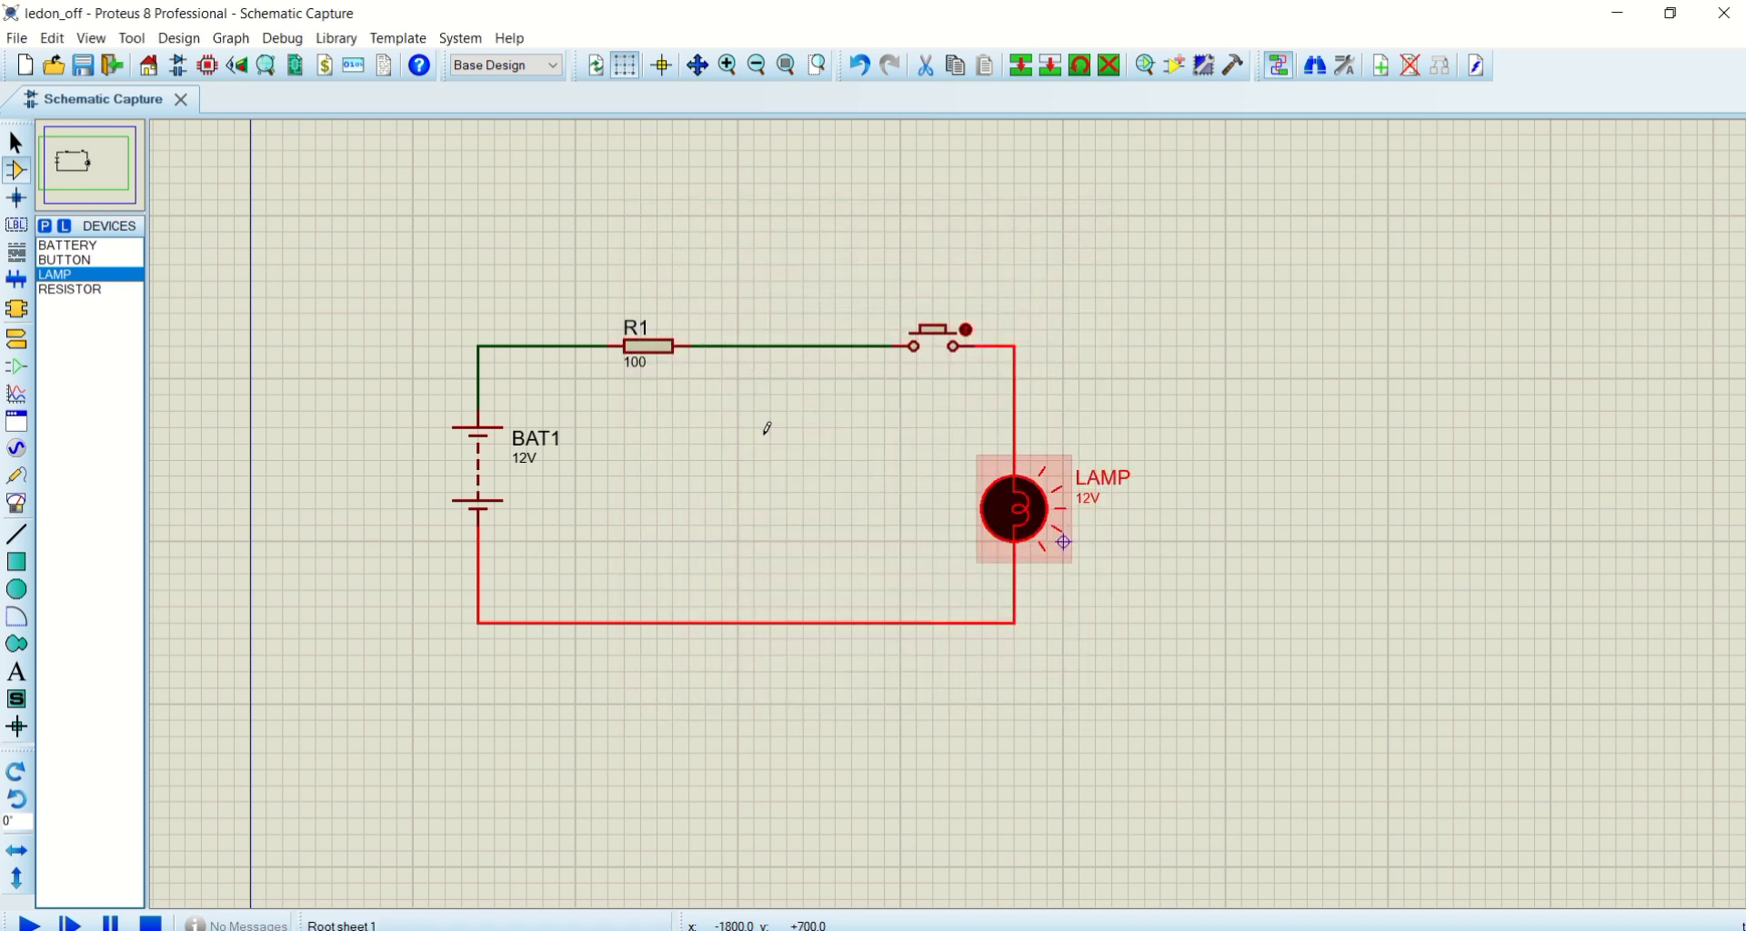
Rename the resistor's part ID to RESISTOR
{"action": "double_click", "coordinate": [636, 346]}
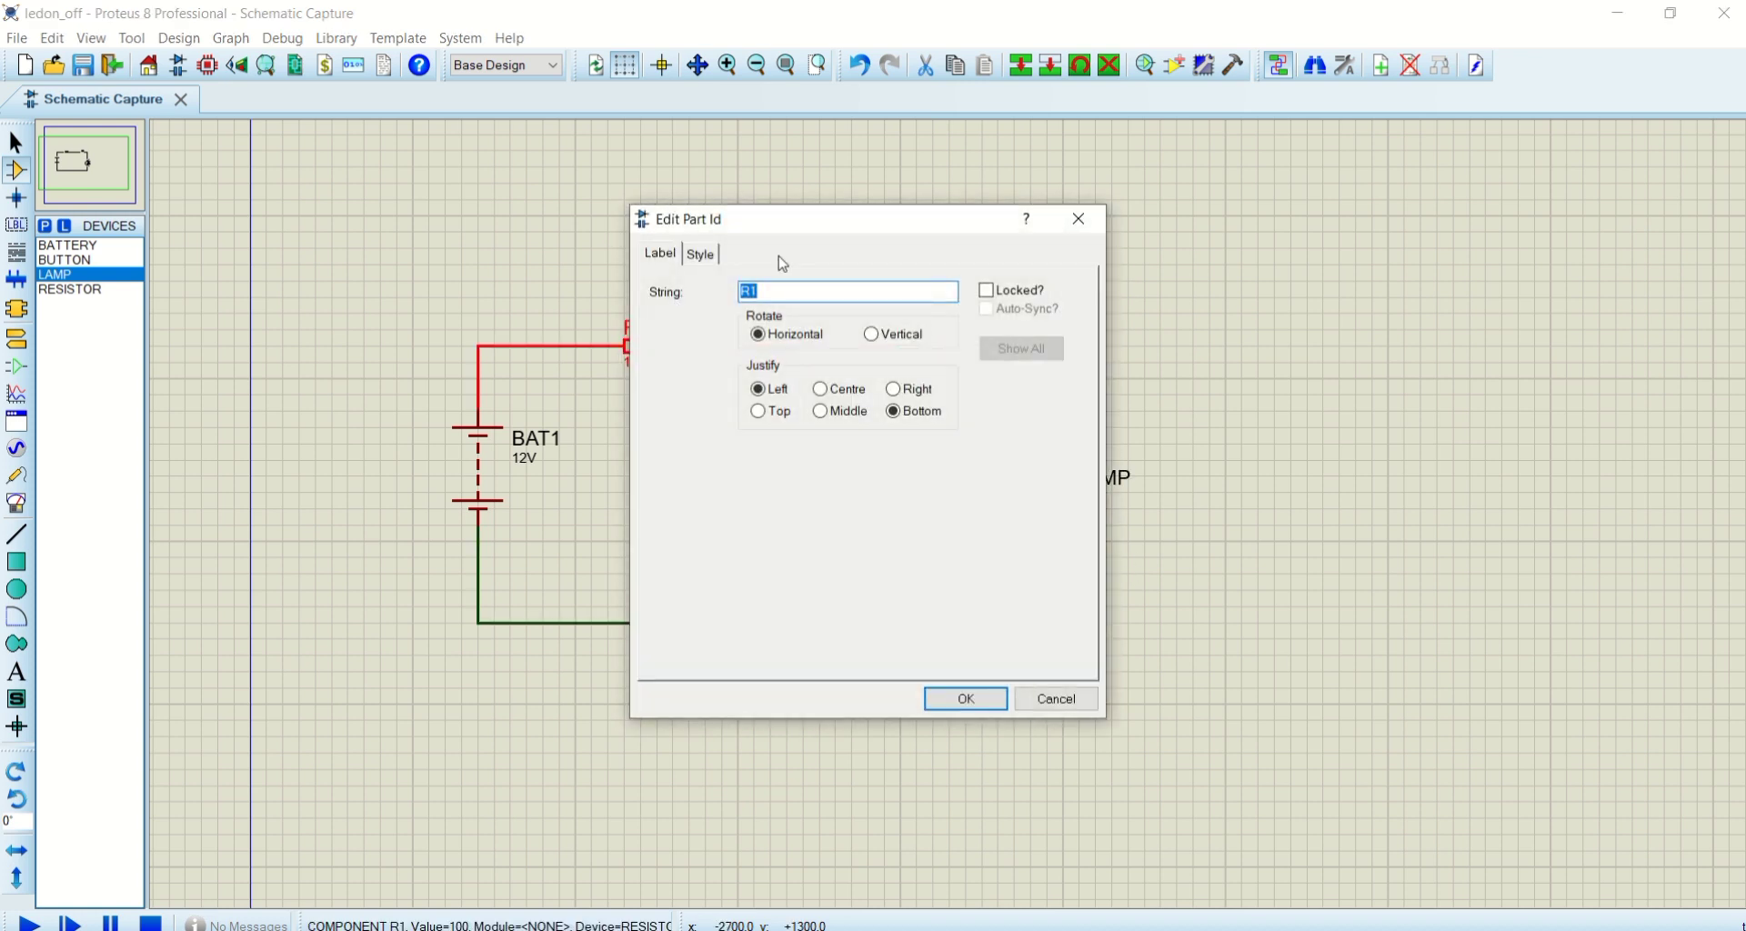
{"action": "left_click", "coordinate": [770, 291]}
{"action": "type", "text": "ES"}
{"action": "key", "text": "BackSpace"}
{"action": "key", "text": "BackSpace"}
{"action": "type", "text": "SIS"}
{"action": "left_click", "coordinate": [946, 698]}
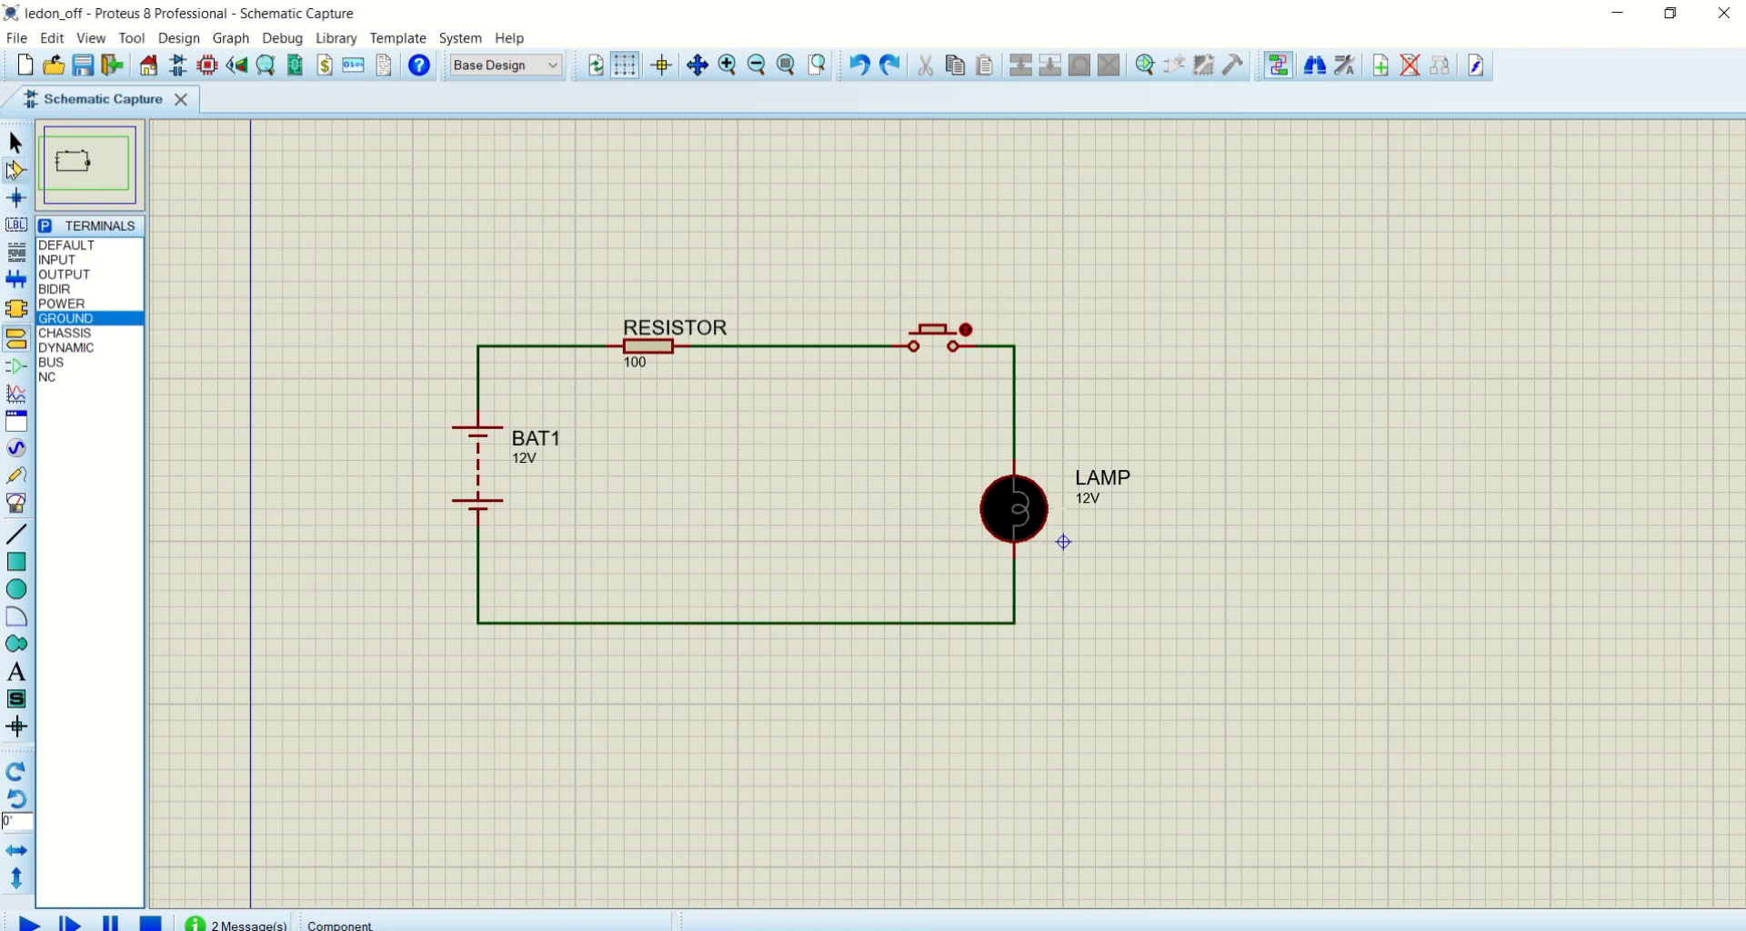
Place a GROUND terminal on the lower wire of the loop, near the battery side
{"action": "left_click", "coordinate": [16, 170]}
{"action": "left_click", "coordinate": [15, 338]}
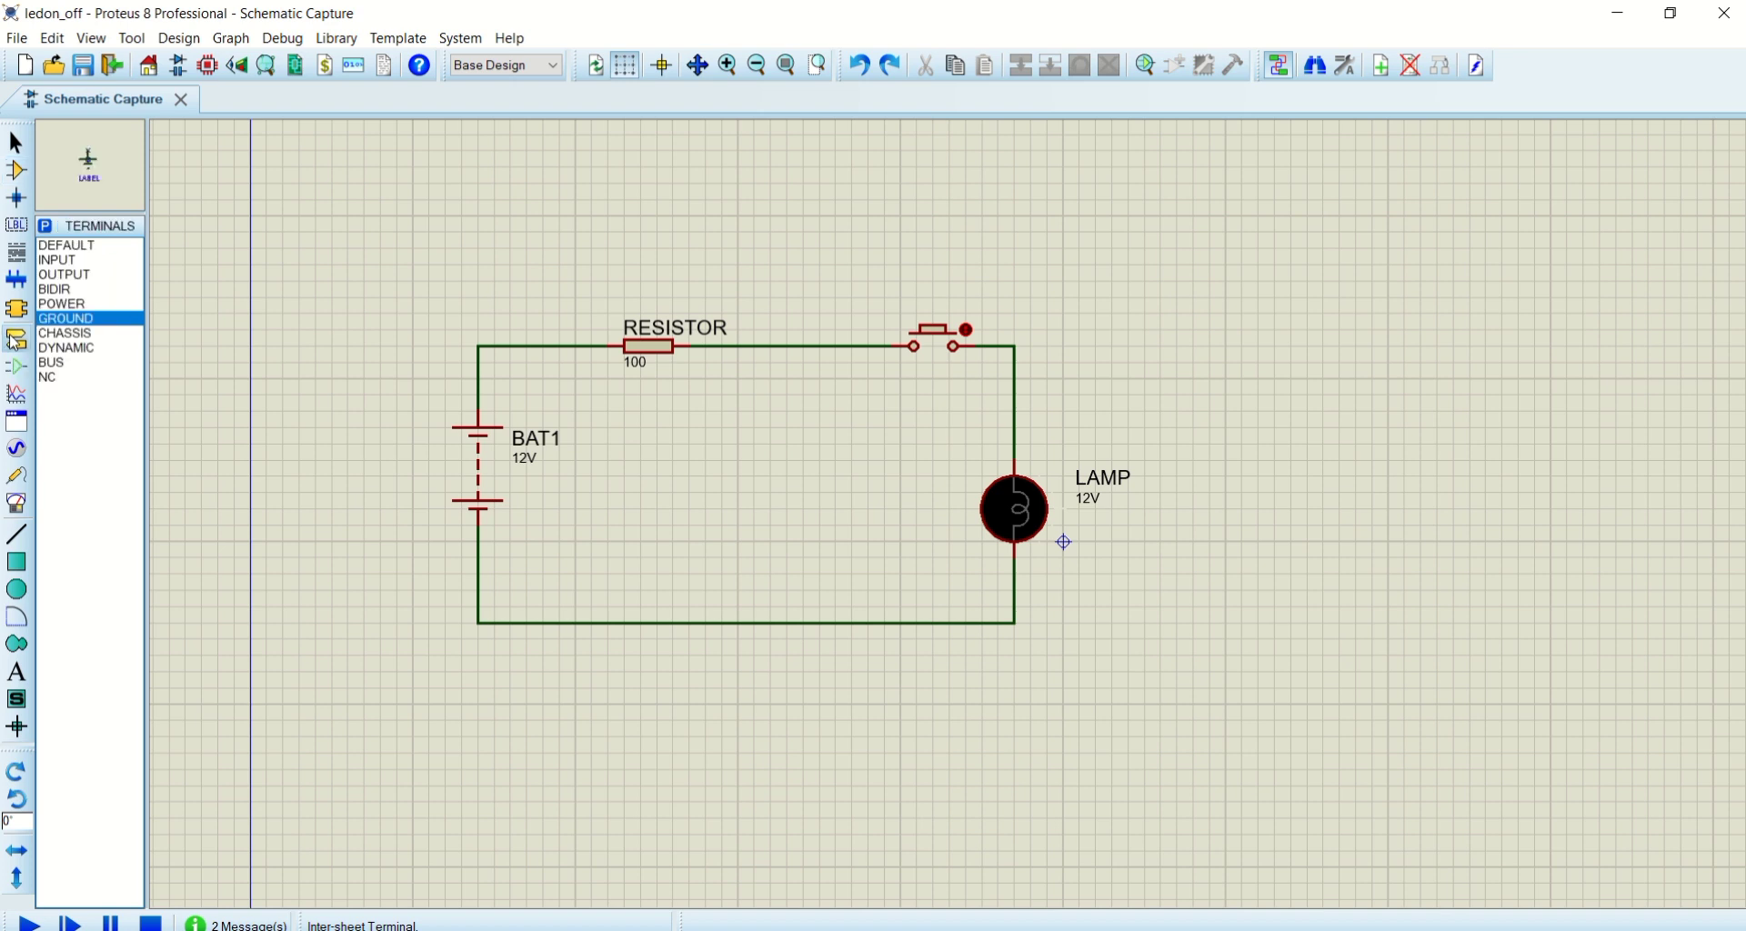
{"action": "left_click", "coordinate": [79, 305]}
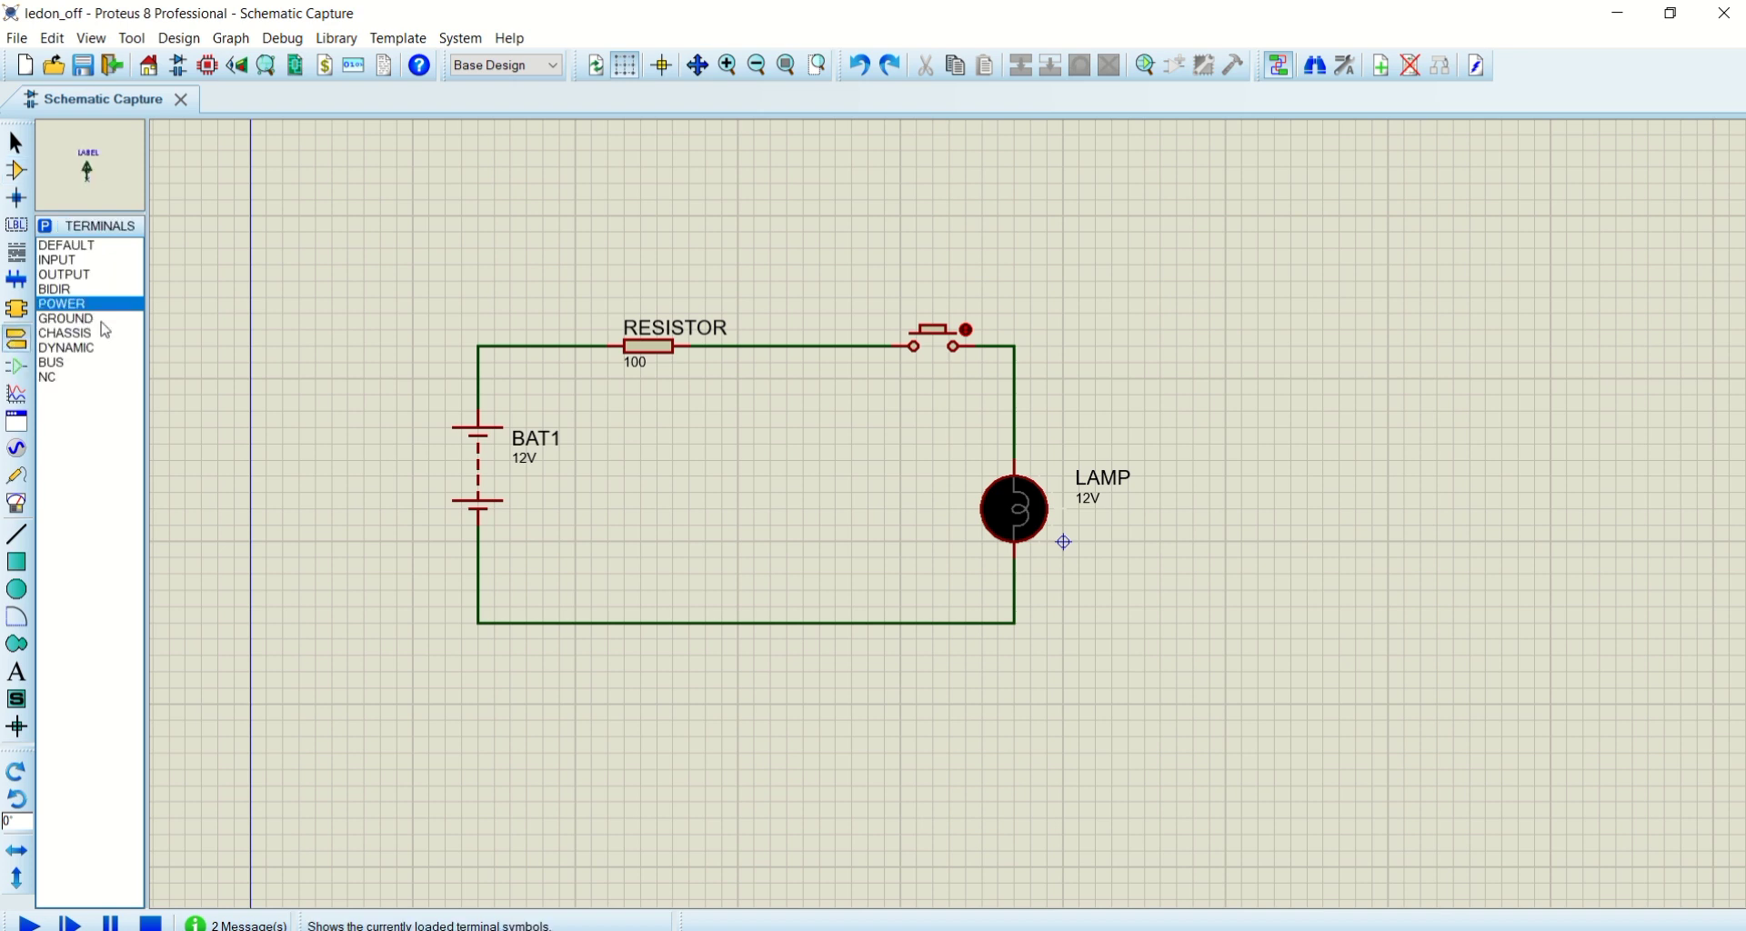
{"action": "left_click", "coordinate": [87, 319]}
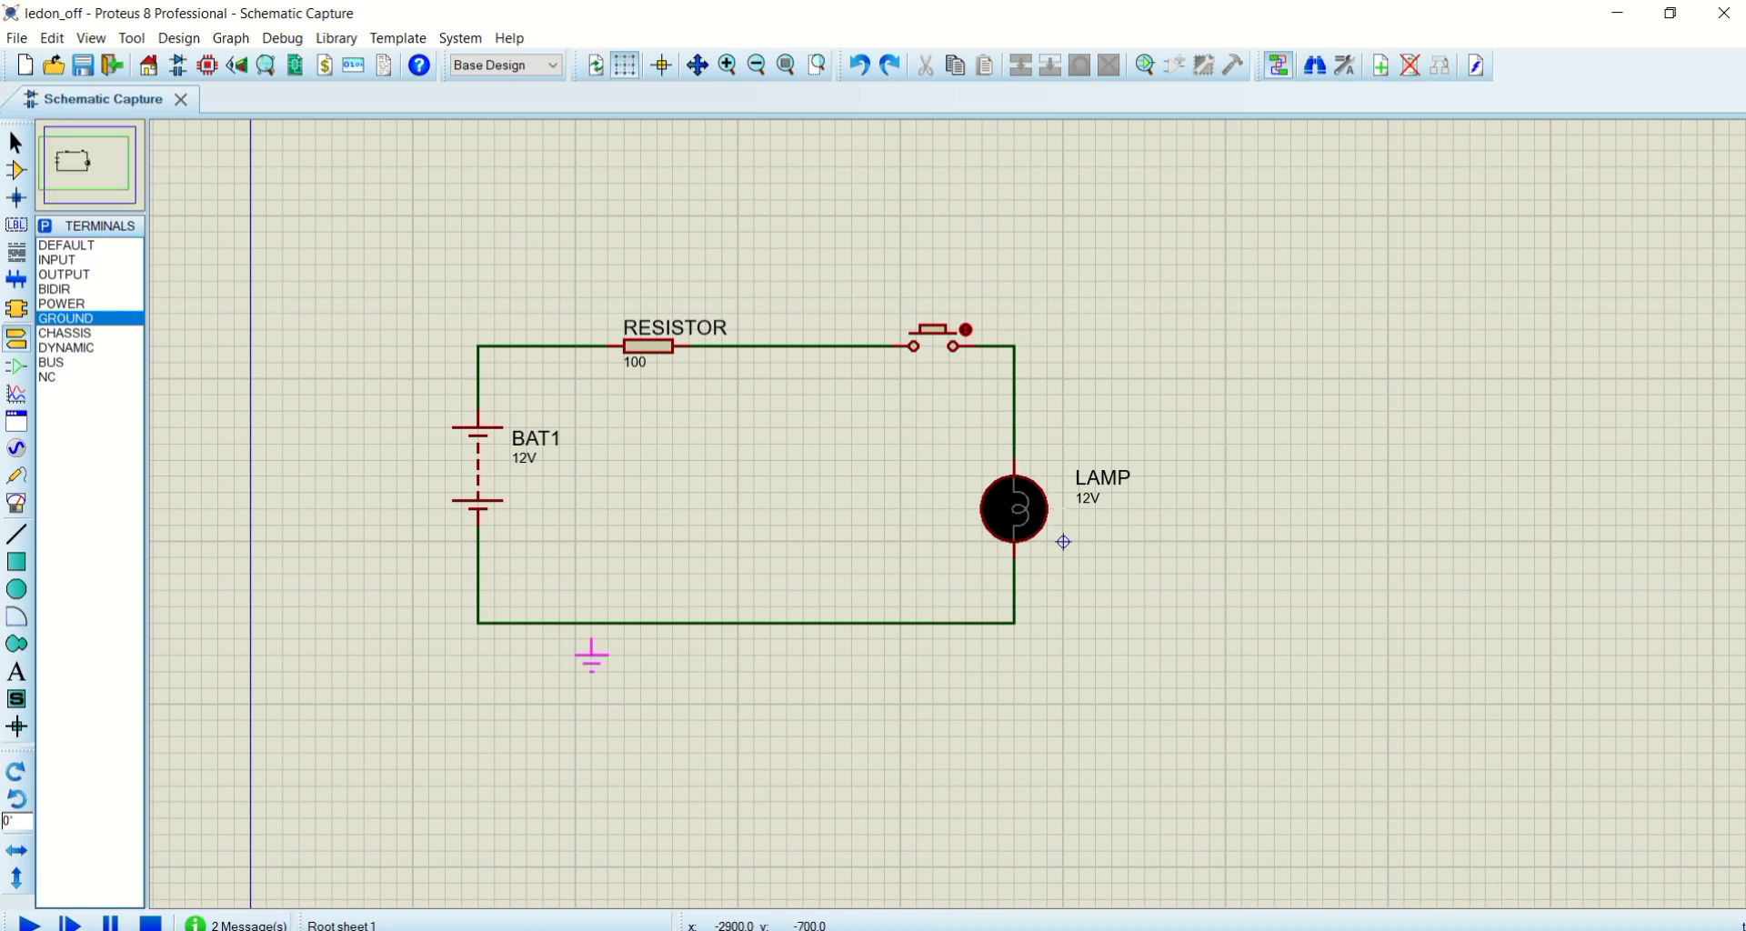
{"action": "left_click", "coordinate": [591, 628]}
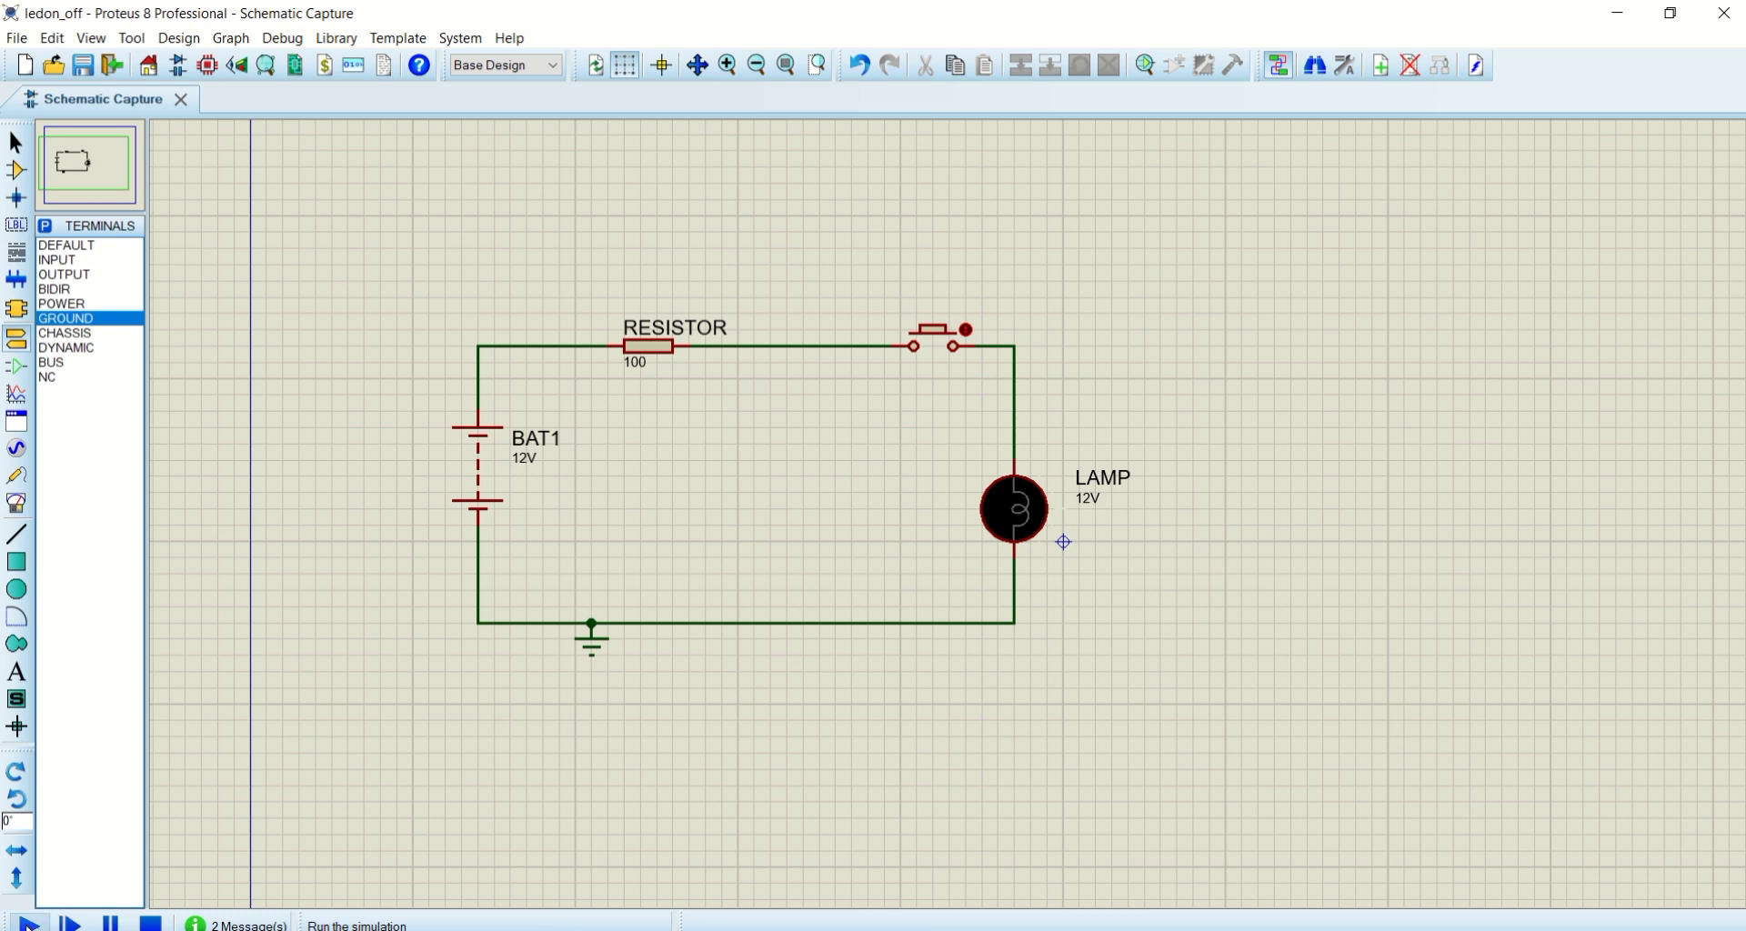
Run the circuit simulation and toggle the push button several times to switch the lamp on and off
{"action": "left_click", "coordinate": [28, 923]}
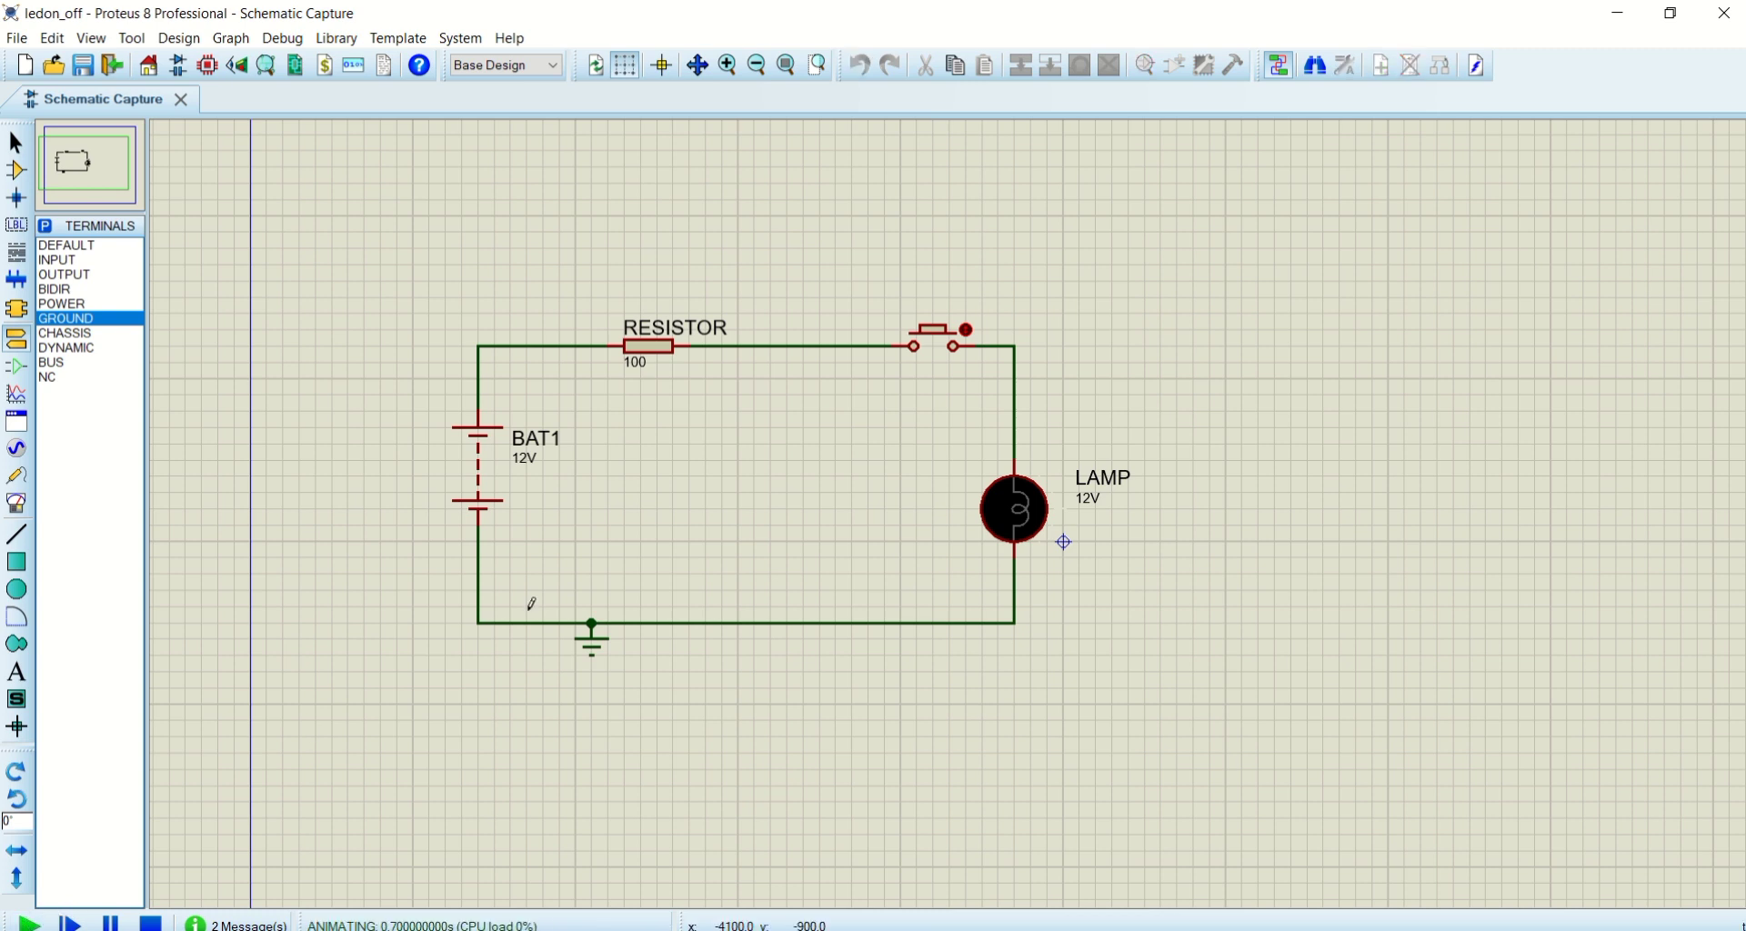
{"action": "left_click", "coordinate": [966, 329]}
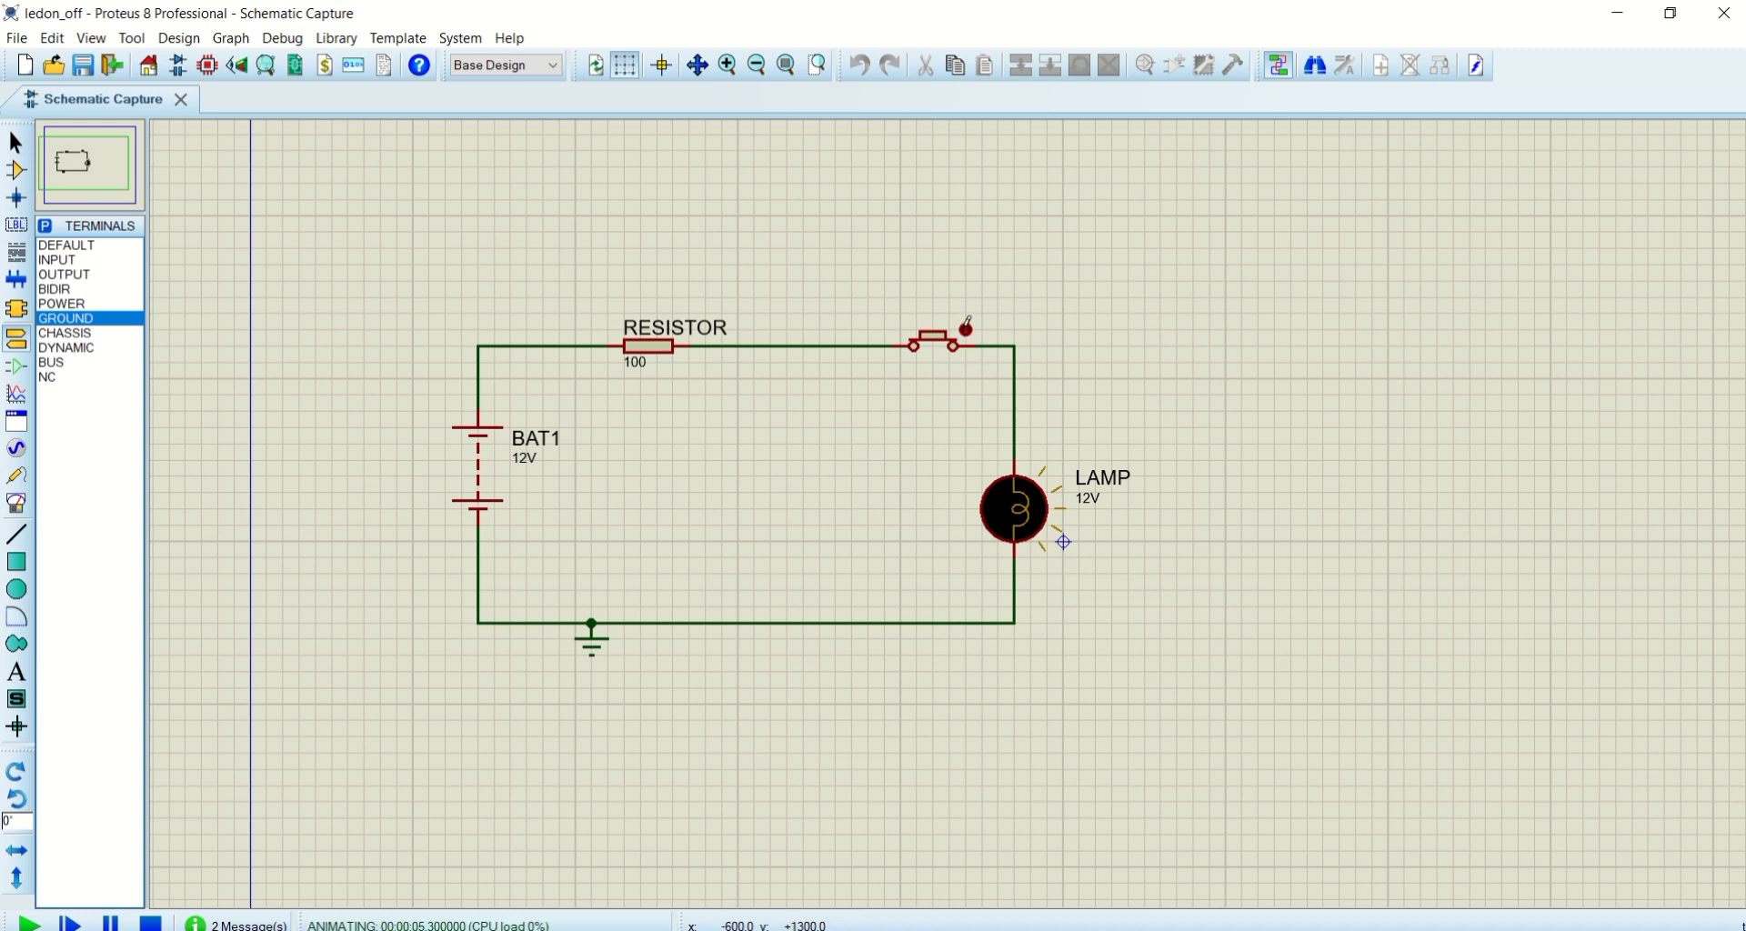
{"action": "left_click", "coordinate": [966, 328]}
{"action": "left_click", "coordinate": [966, 328]}
{"action": "left_click", "coordinate": [966, 328]}
{"action": "mouse_move", "coordinate": [1001, 9]}
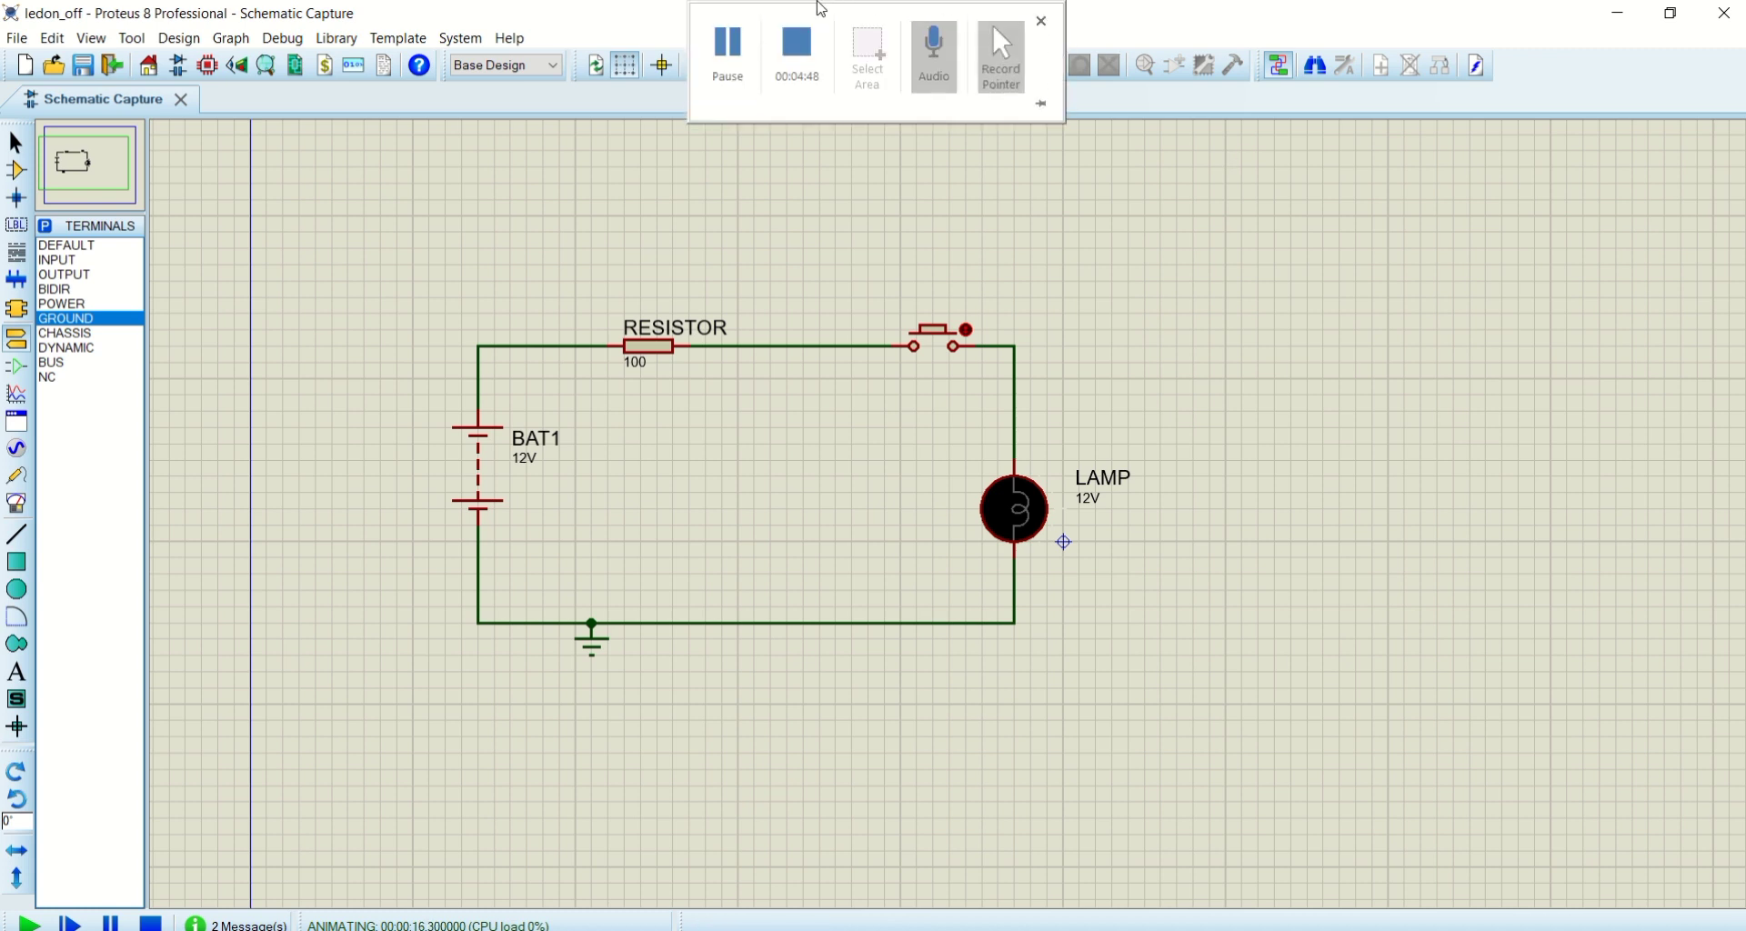